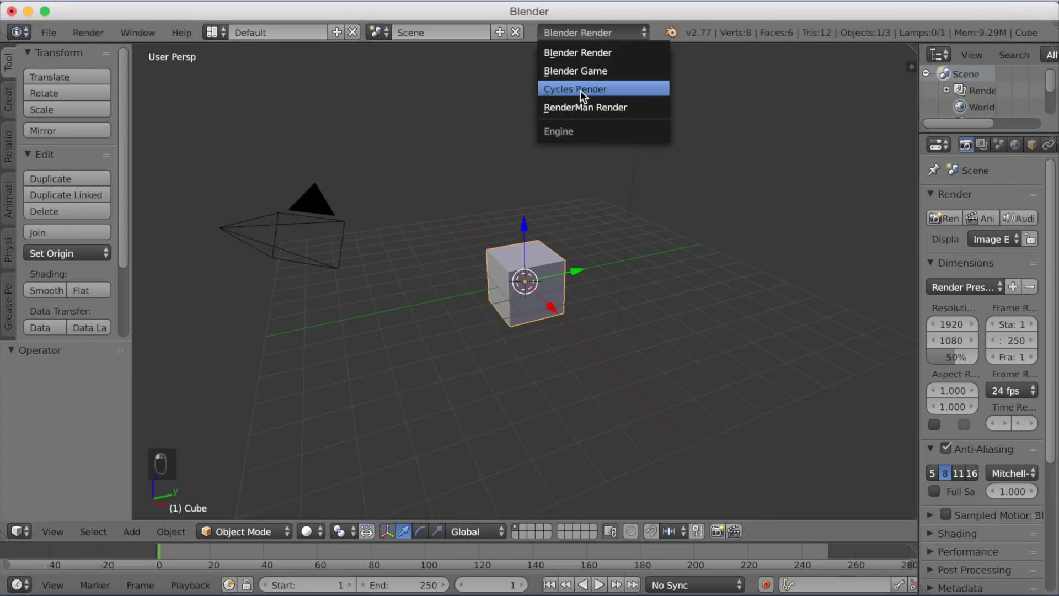
# Step: Delete the default cube, leaving only the camera and lamp in the scene
pyautogui.press('x')
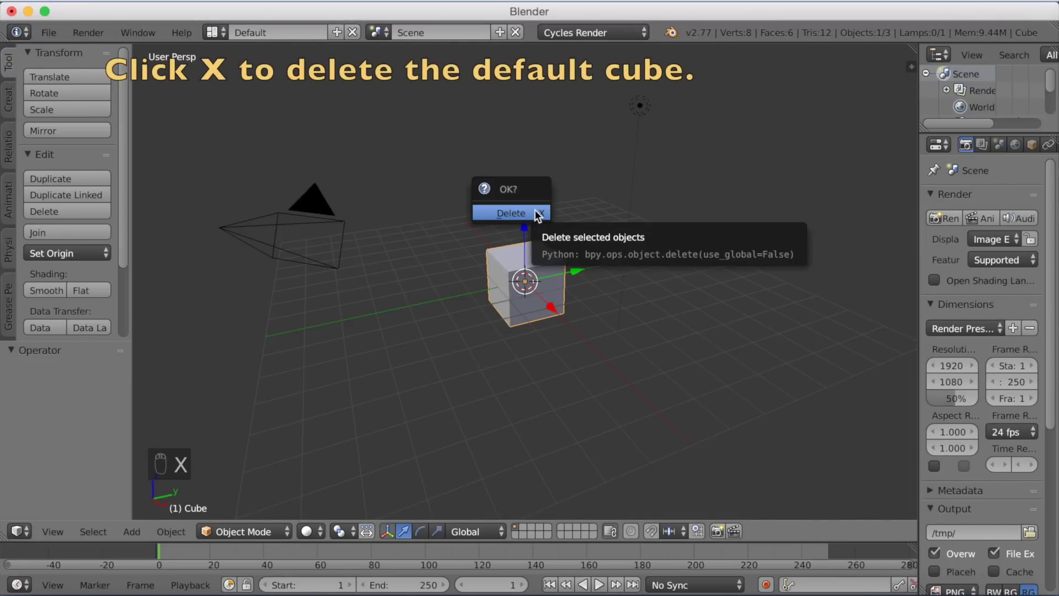
pyautogui.click(535, 211)
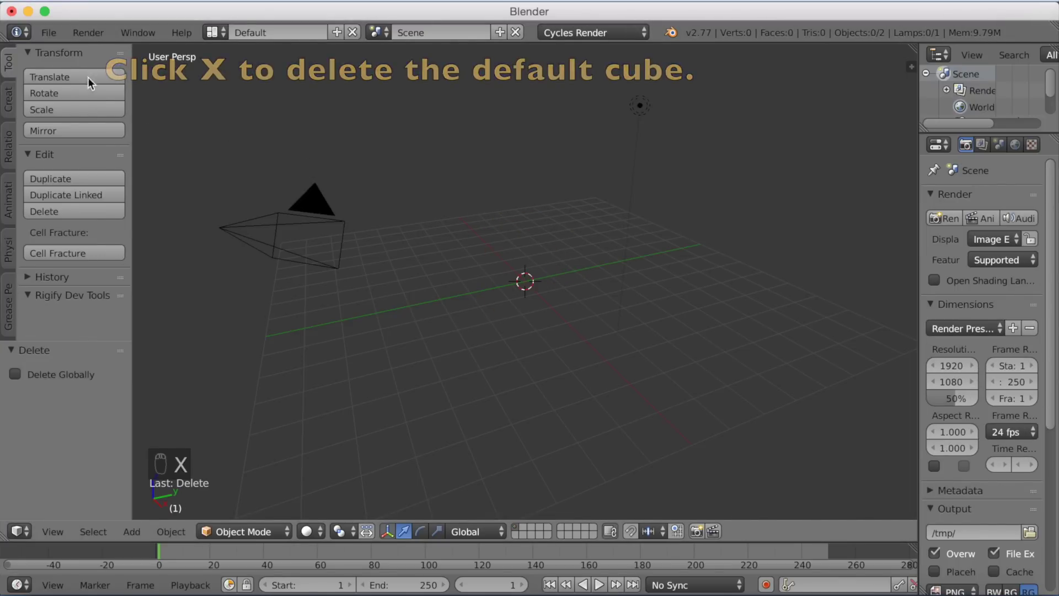
pyautogui.click(57, 32)
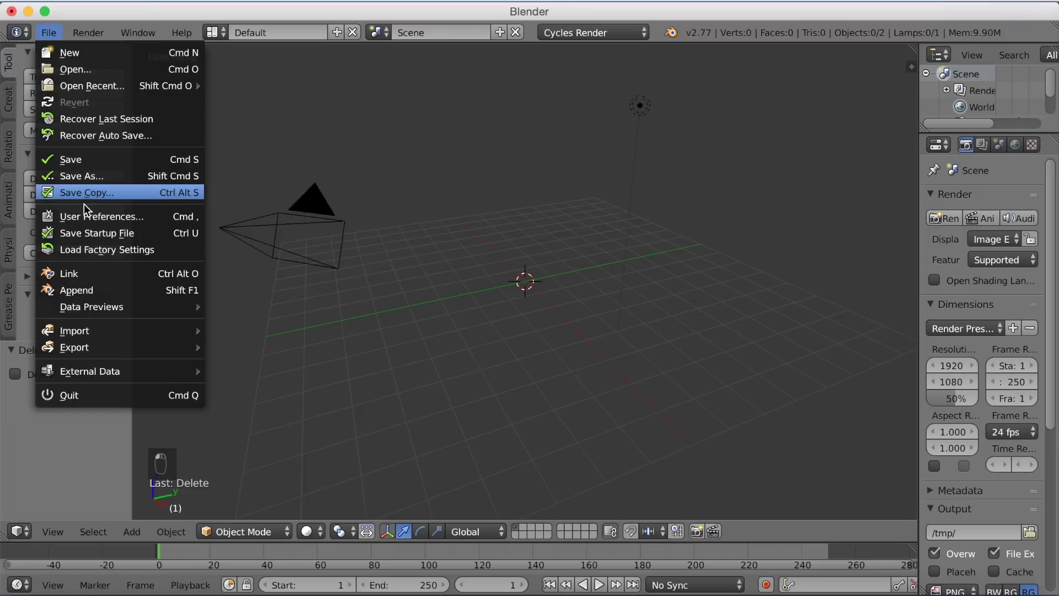
# Step: Find 'imag' in the add-ons, enable Import Images as Planes, and save the user settings
pyautogui.click(85, 216)
pyautogui.click(63, 67)
pyautogui.write('image')
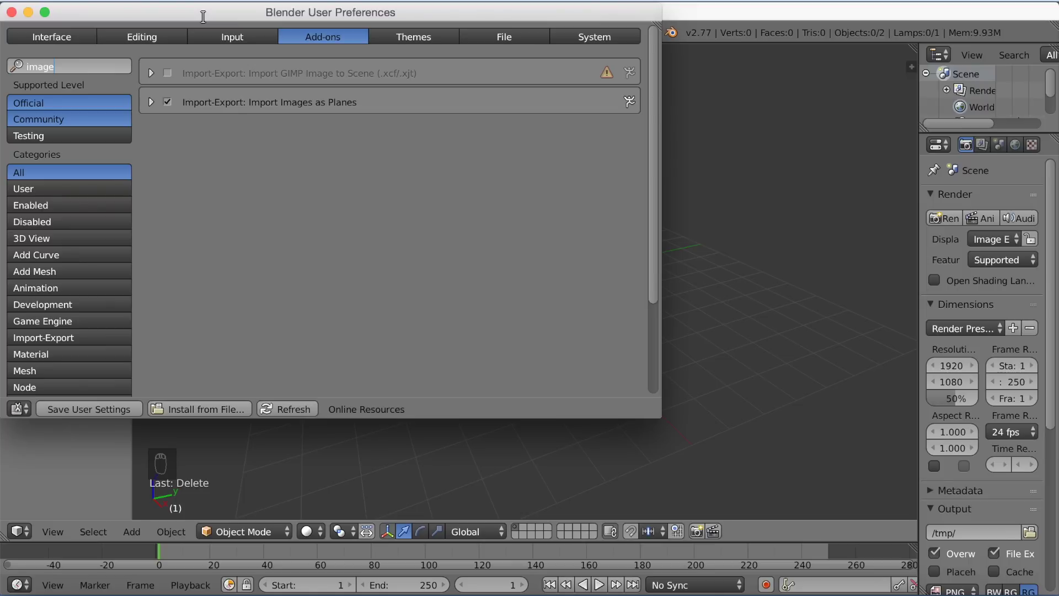
pyautogui.click(167, 101)
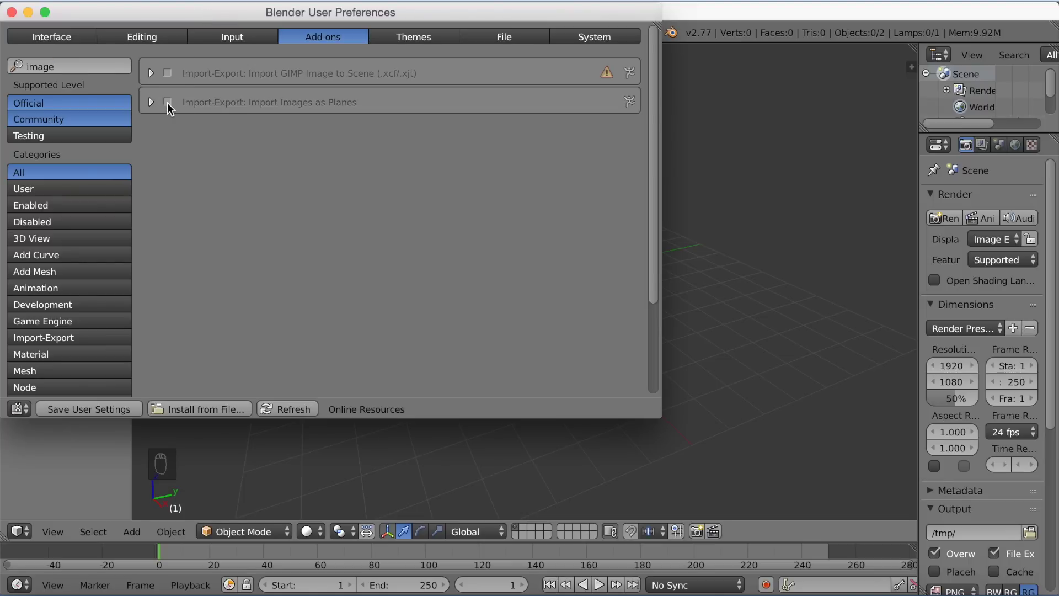
pyautogui.click(167, 101)
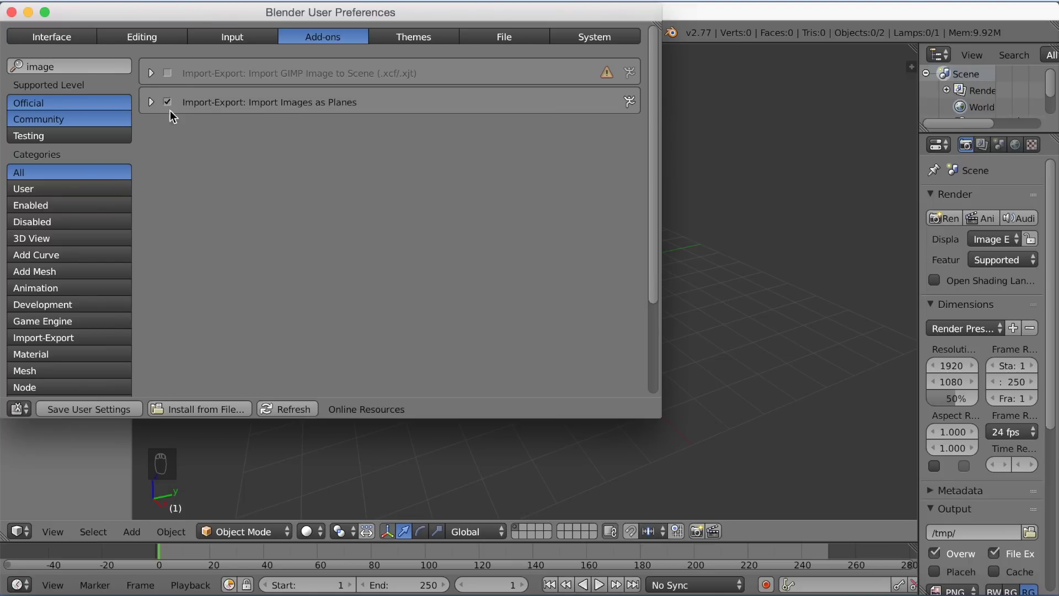
pyautogui.click(101, 403)
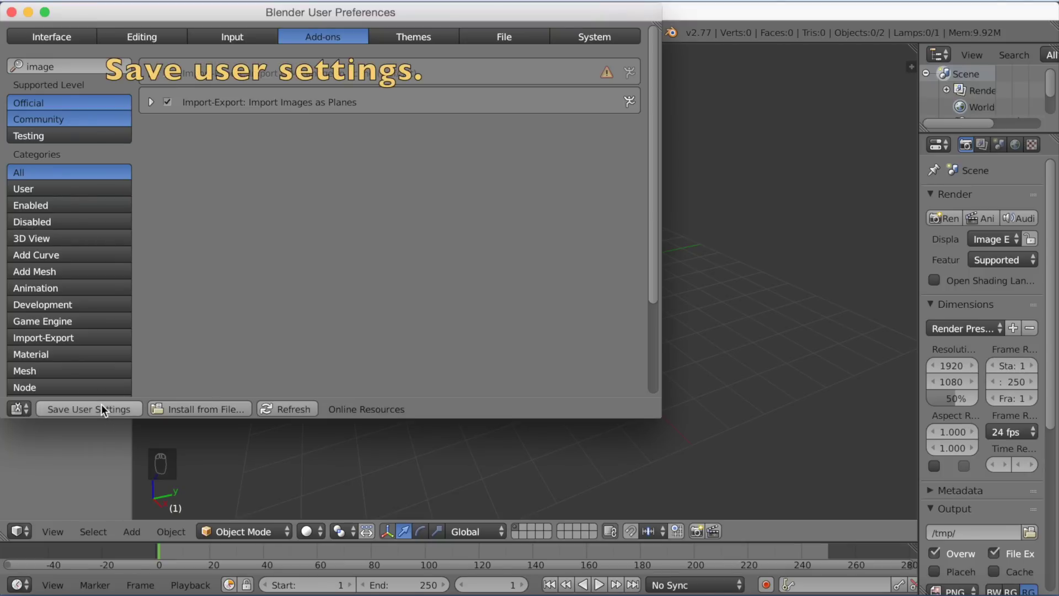
pyautogui.click(11, 11)
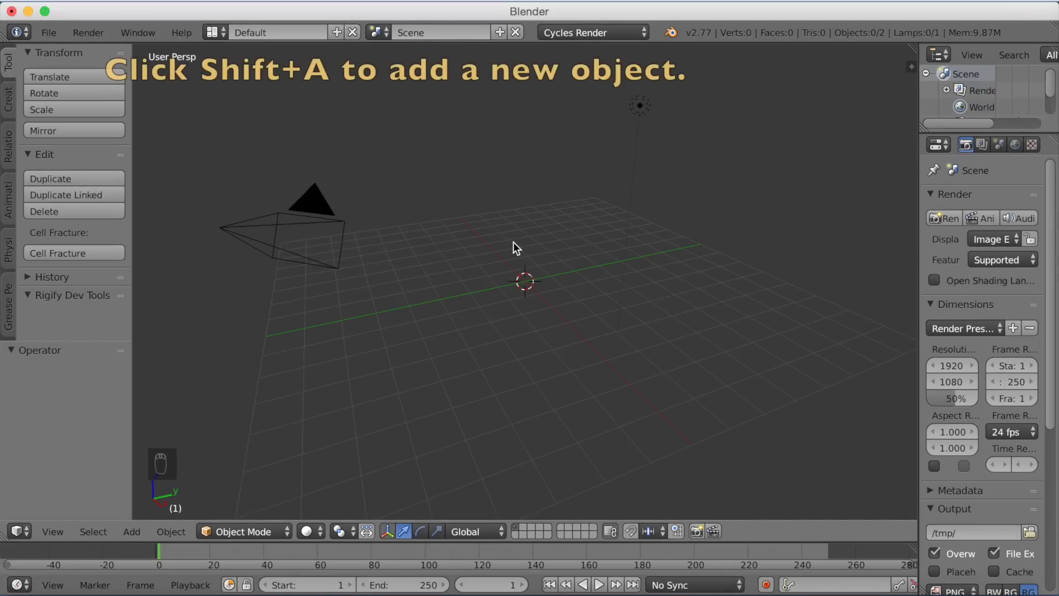
# Step: Import 'Ultra High Definition (4K) Crew Earth Observations.mp4' from the Desktop as an image plane
pyautogui.hotkey('shift', 'a')
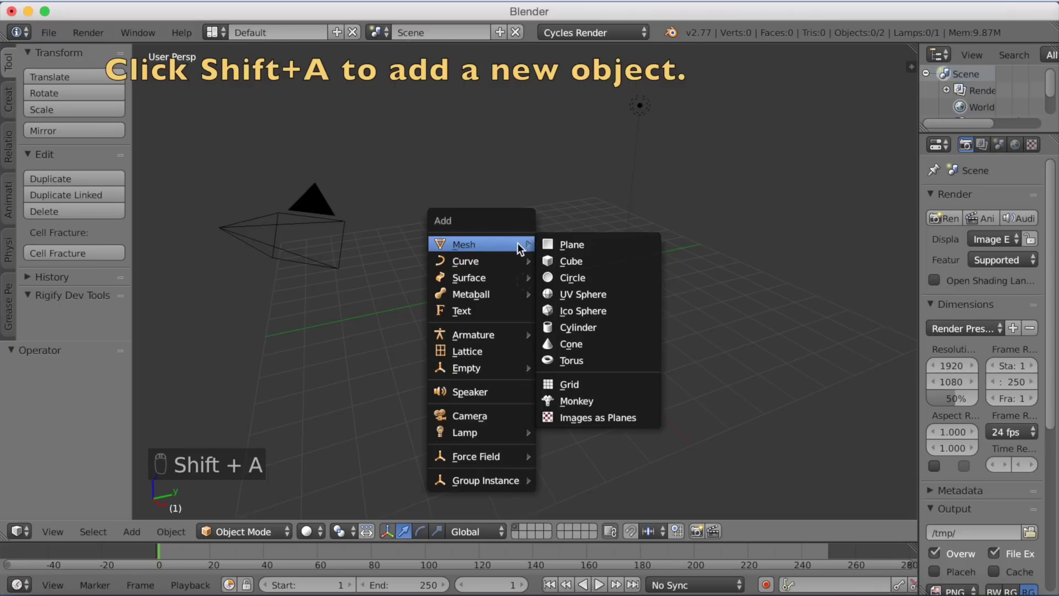
pyautogui.click(584, 415)
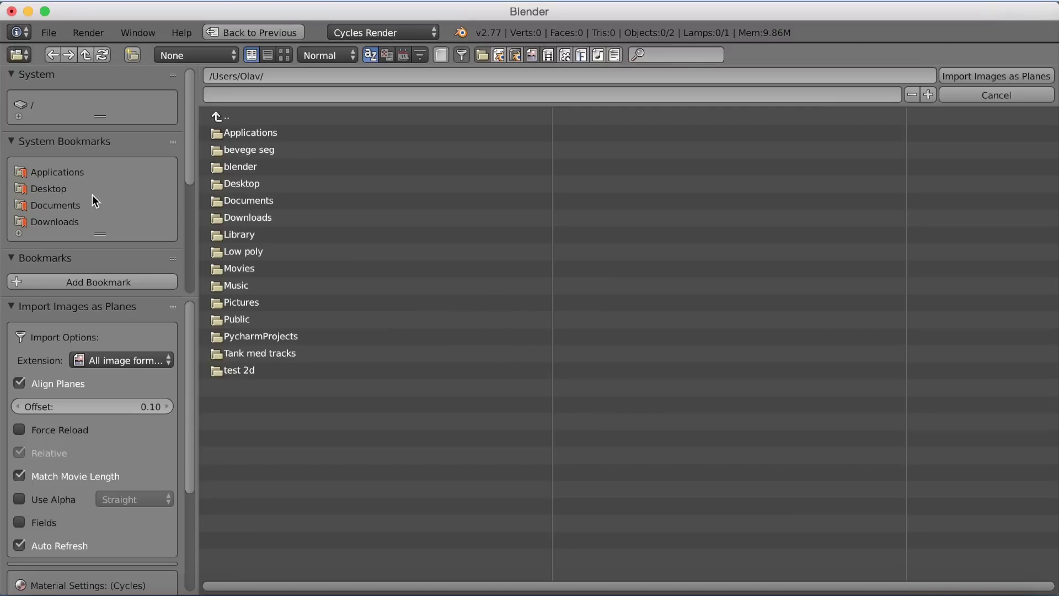
pyautogui.click(65, 190)
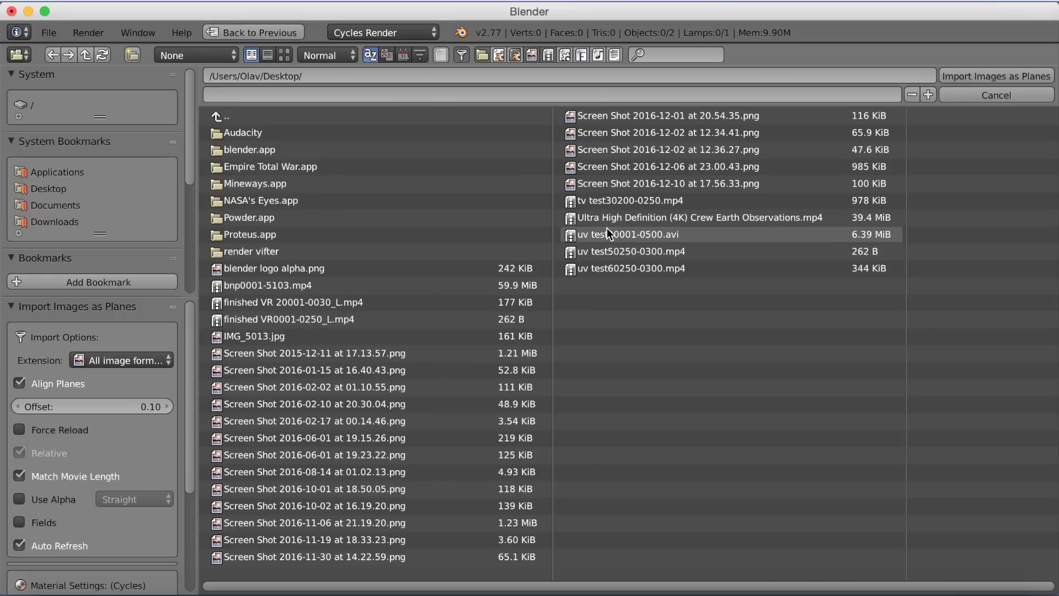
pyautogui.click(627, 218)
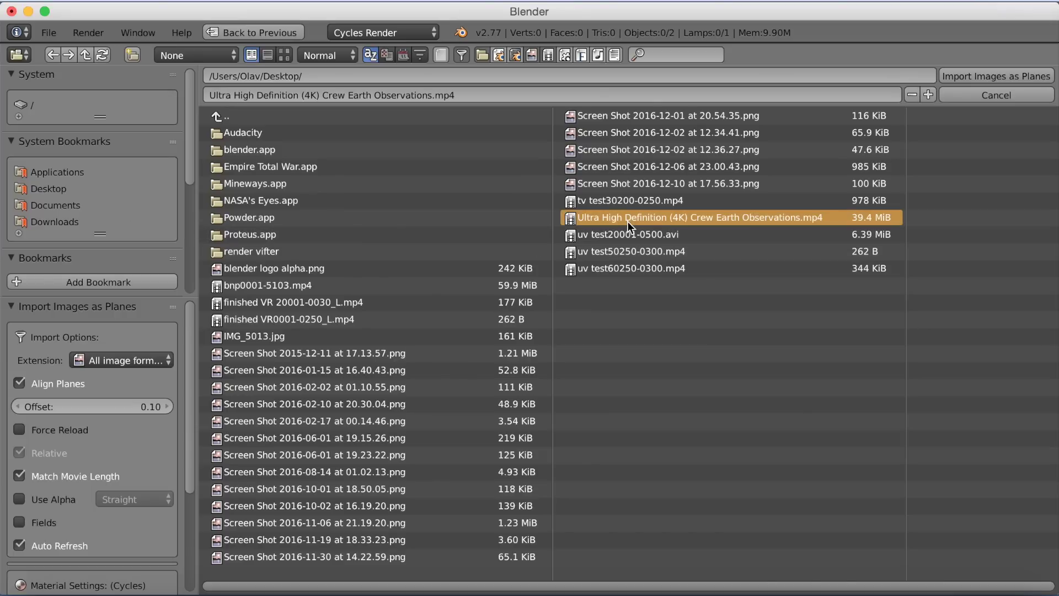
pyautogui.click(977, 77)
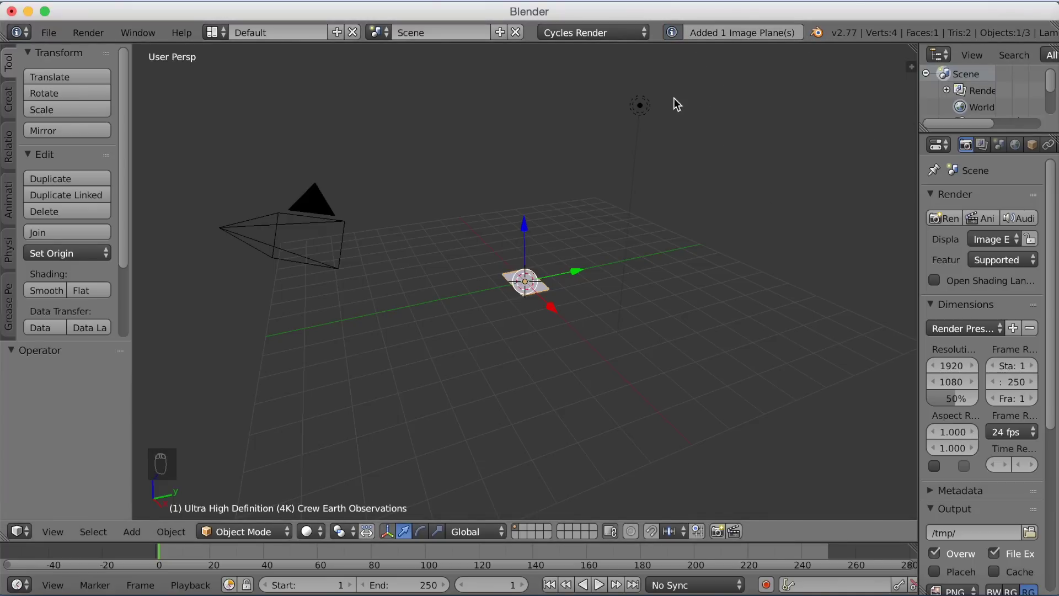
# Step: Widen the properties panel and show the plane's material and image texture settings
pyautogui.moveTo(919, 227); pyautogui.dragTo(775, 237)
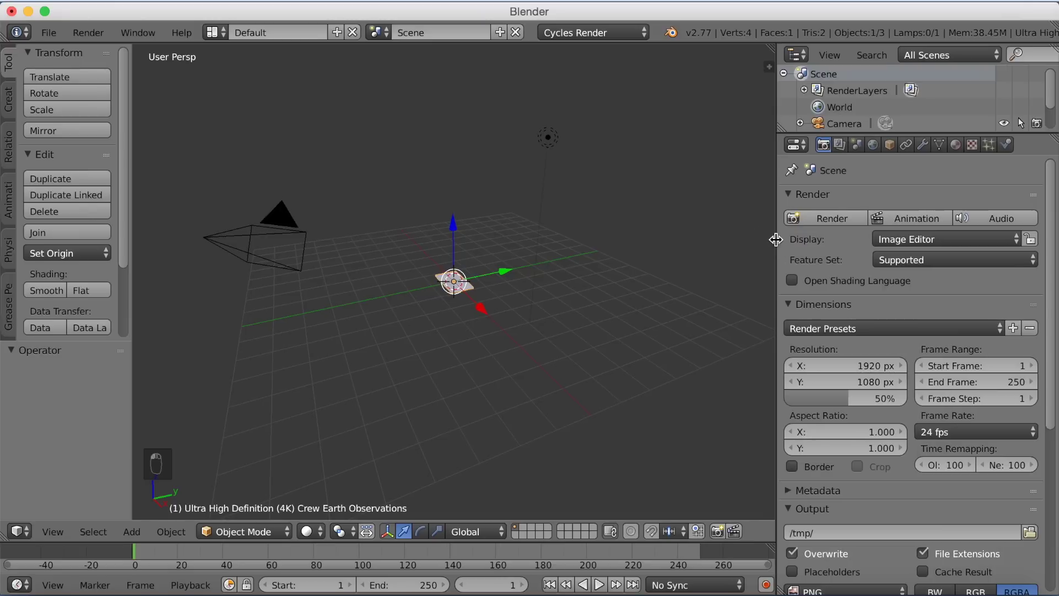
pyautogui.click(958, 146)
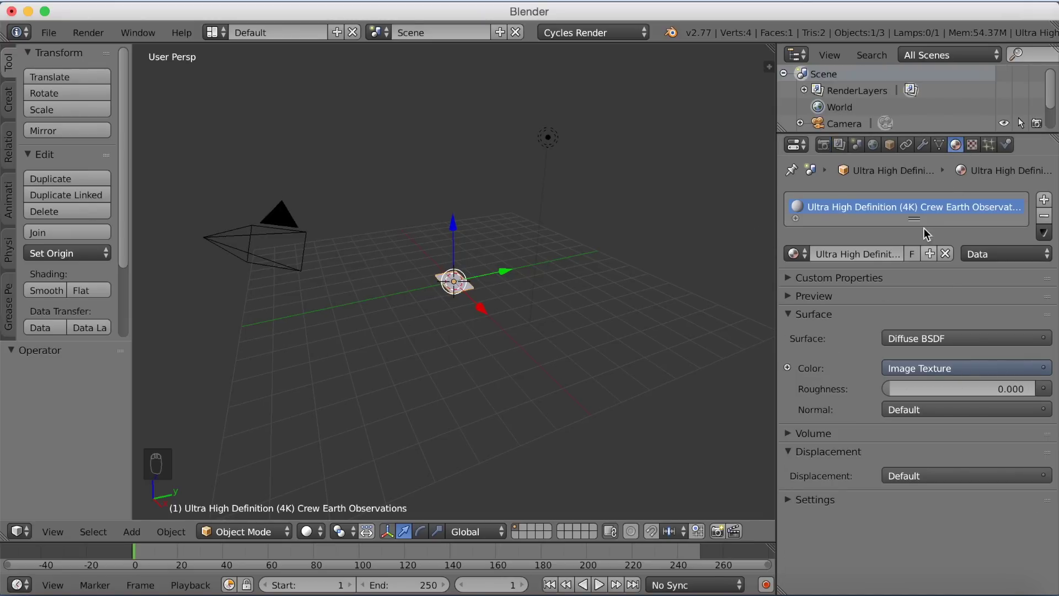
pyautogui.click(972, 146)
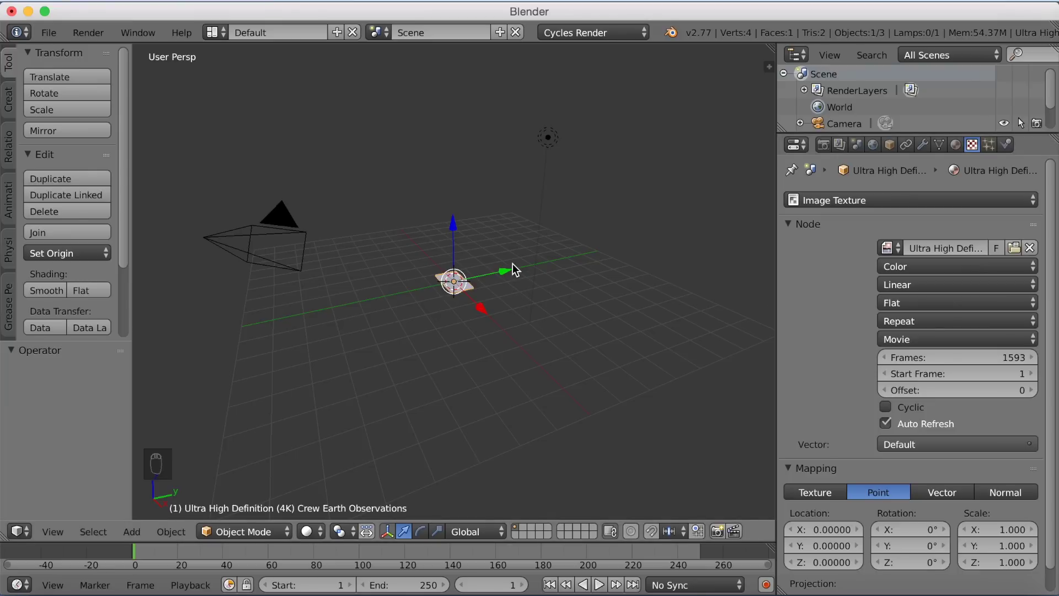
# Step: Rotate the video plane 90° about the X axis and view it face-on
pyautogui.scroll(3, 512, 265)
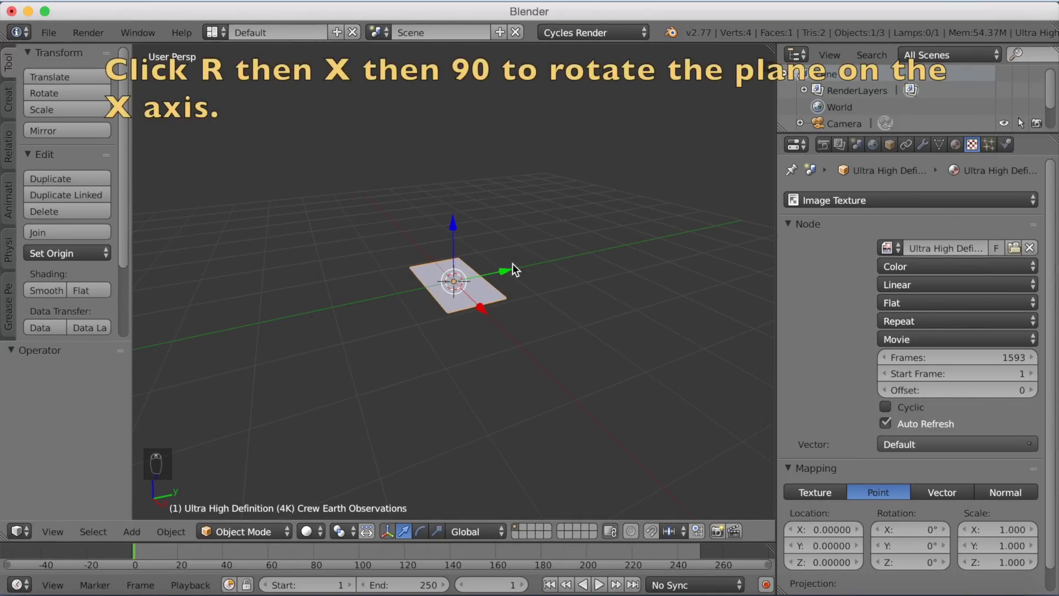
pyautogui.press('r')
pyautogui.write('x')
pyautogui.write('90')
pyautogui.press('Return')
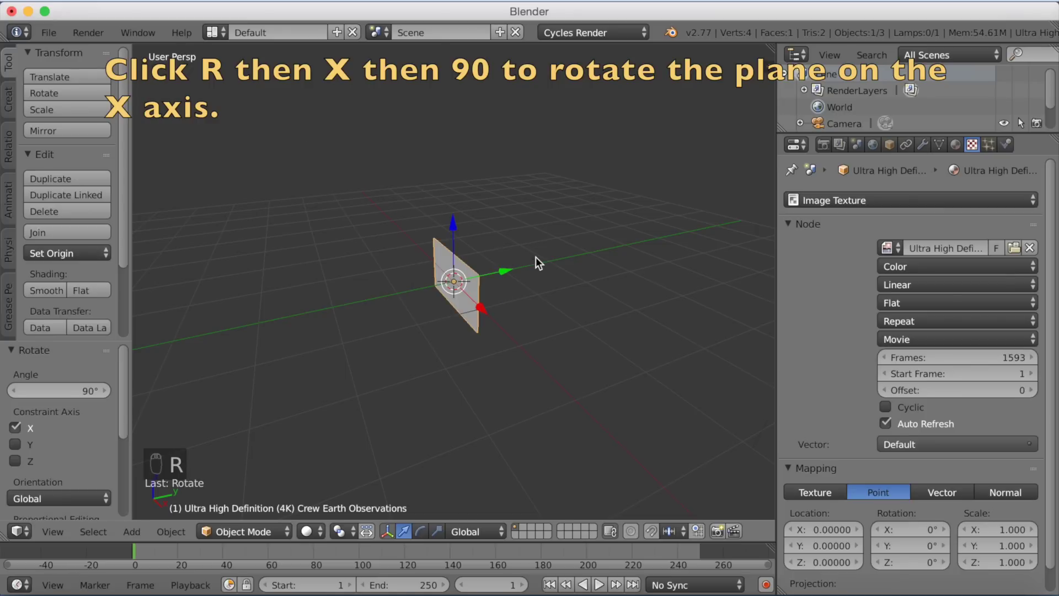
pyautogui.scroll(2, 528, 255)
pyautogui.moveTo(515, 278); pyautogui.dragTo(566, 269, button='middle')
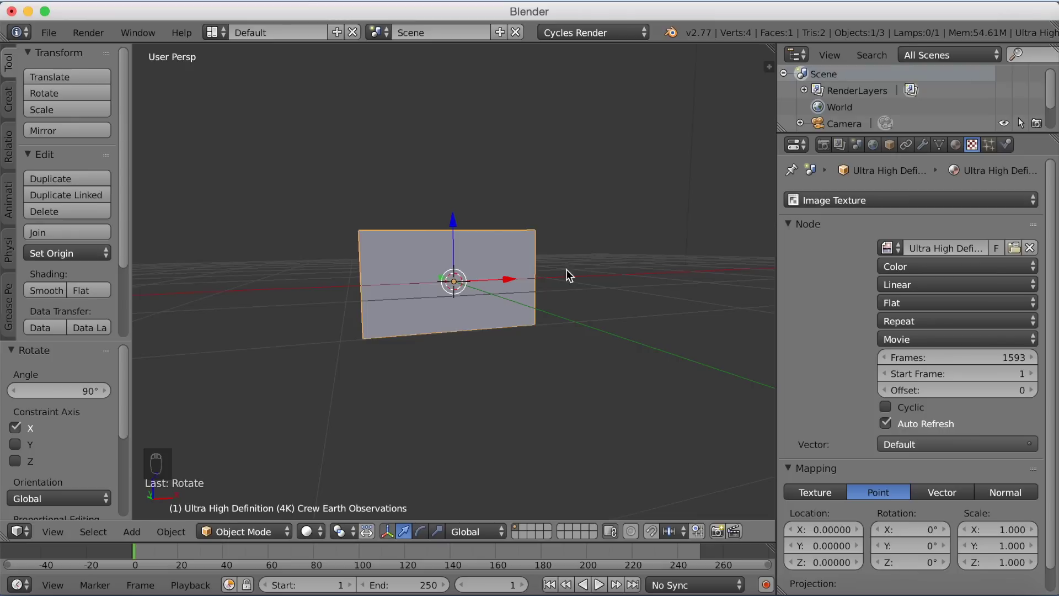
# Step: Switch the viewport to Rendered shading and scrub the timeline ahead to frame 144
pyautogui.click(308, 531)
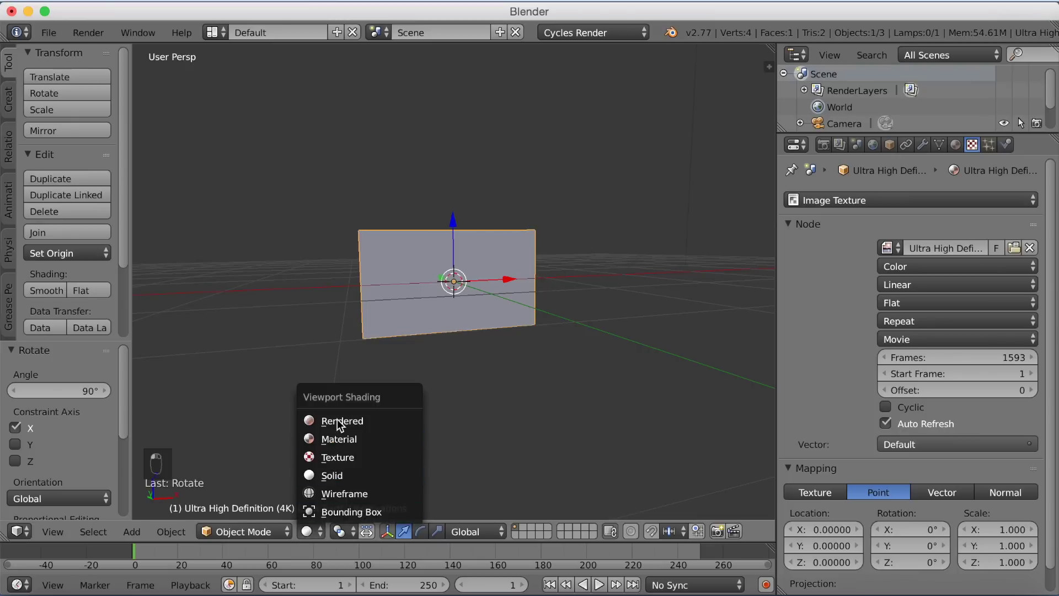
pyautogui.click(338, 420)
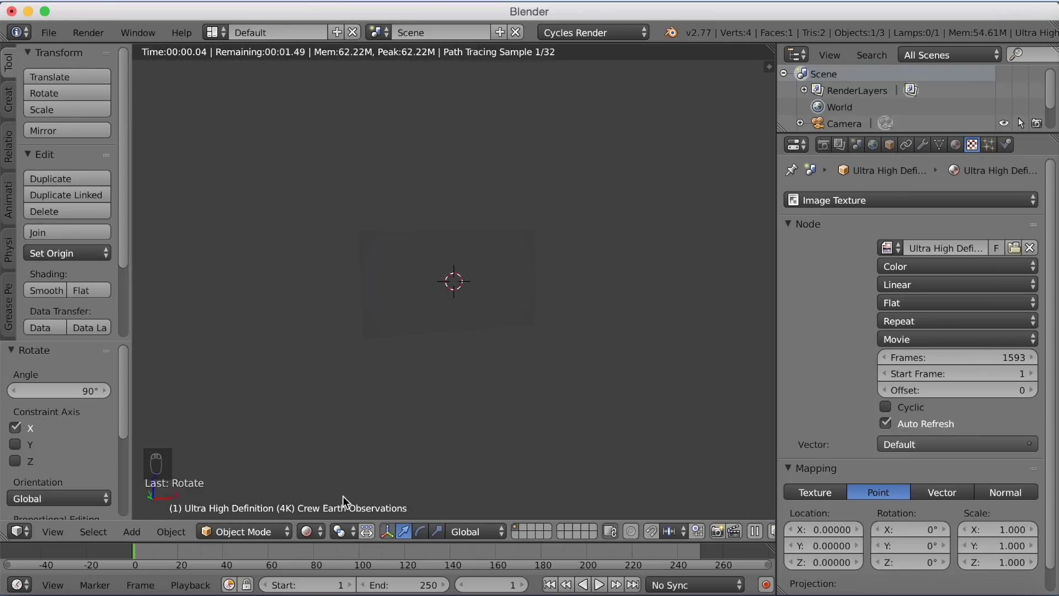
pyautogui.click(350, 551)
pyautogui.moveTo(349, 552); pyautogui.dragTo(458, 551)
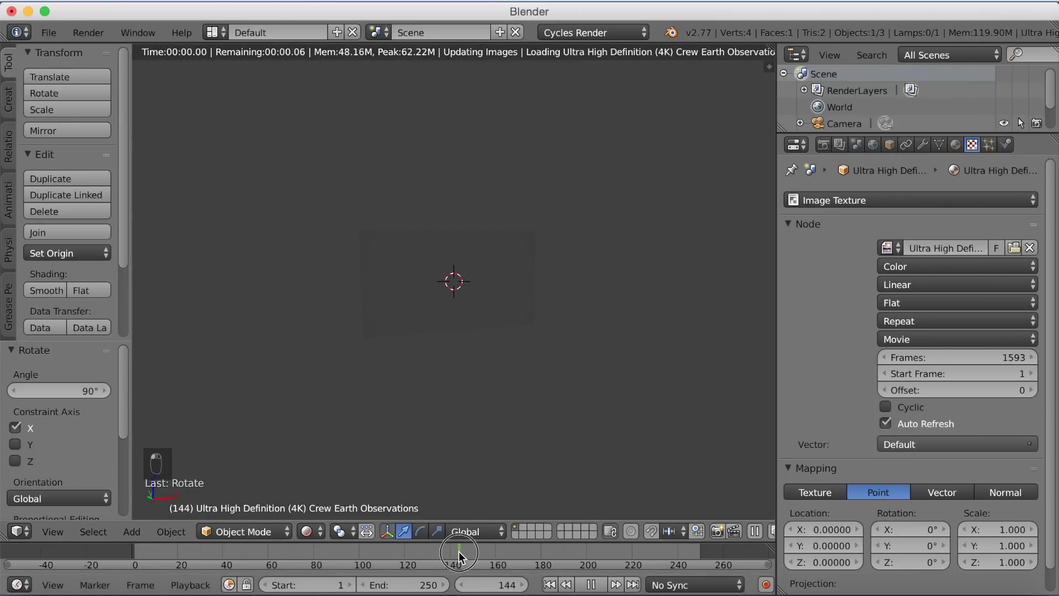
# Step: Set the plane material's Surface to Emission and check the footage around frame 229
pyautogui.click(954, 145)
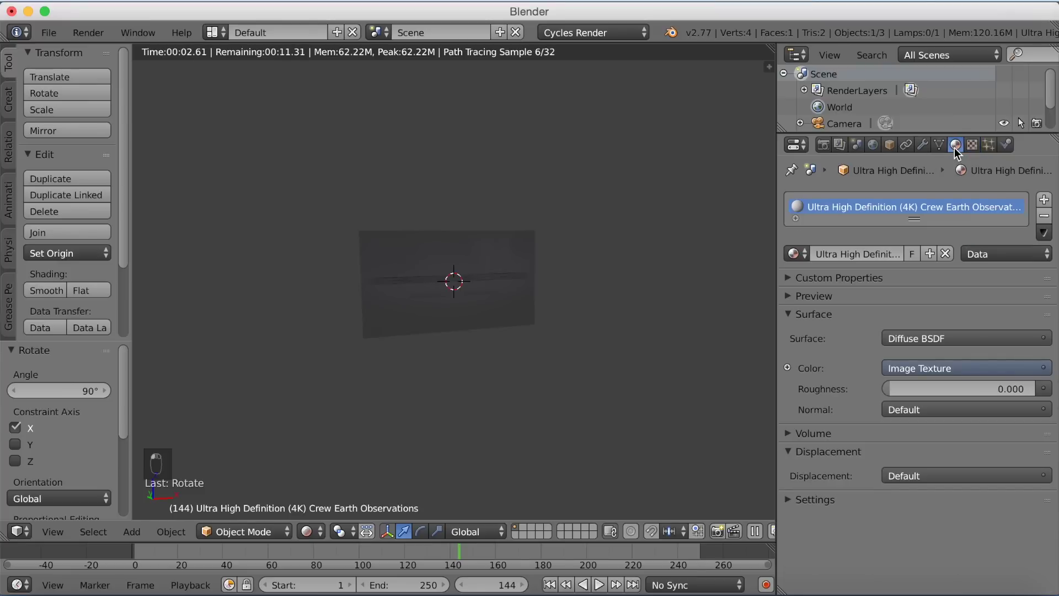
pyautogui.click(904, 338)
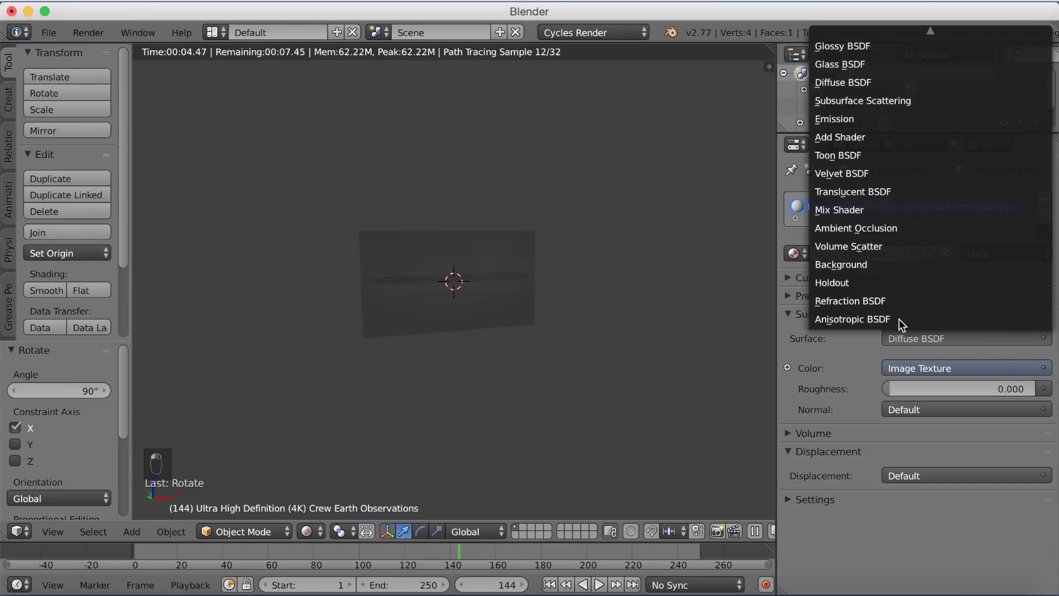
pyautogui.click(854, 121)
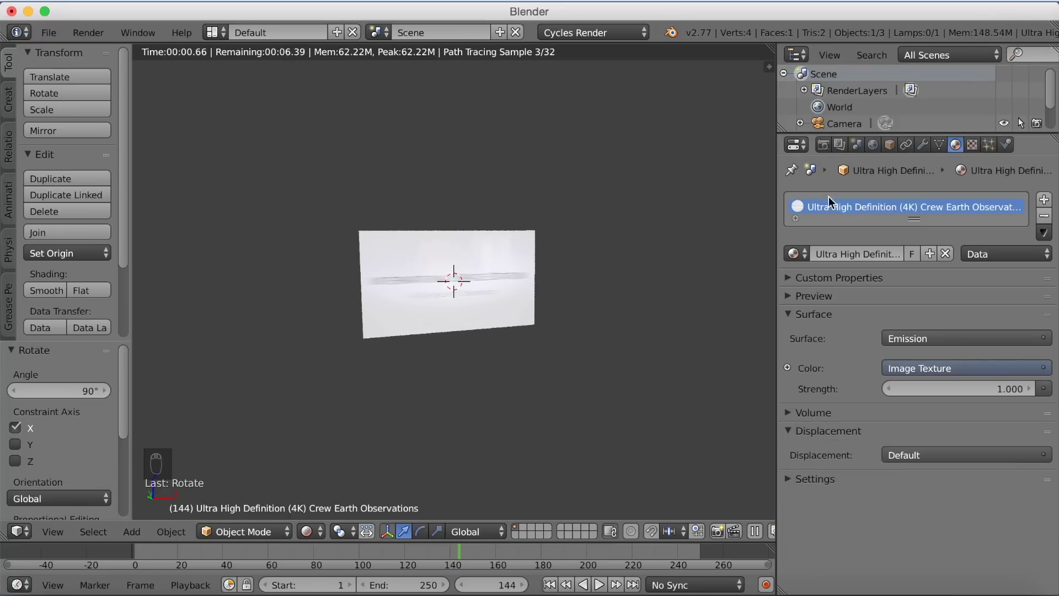
pyautogui.scroll(5, 535, 315)
pyautogui.moveTo(550, 550); pyautogui.dragTo(652, 551)
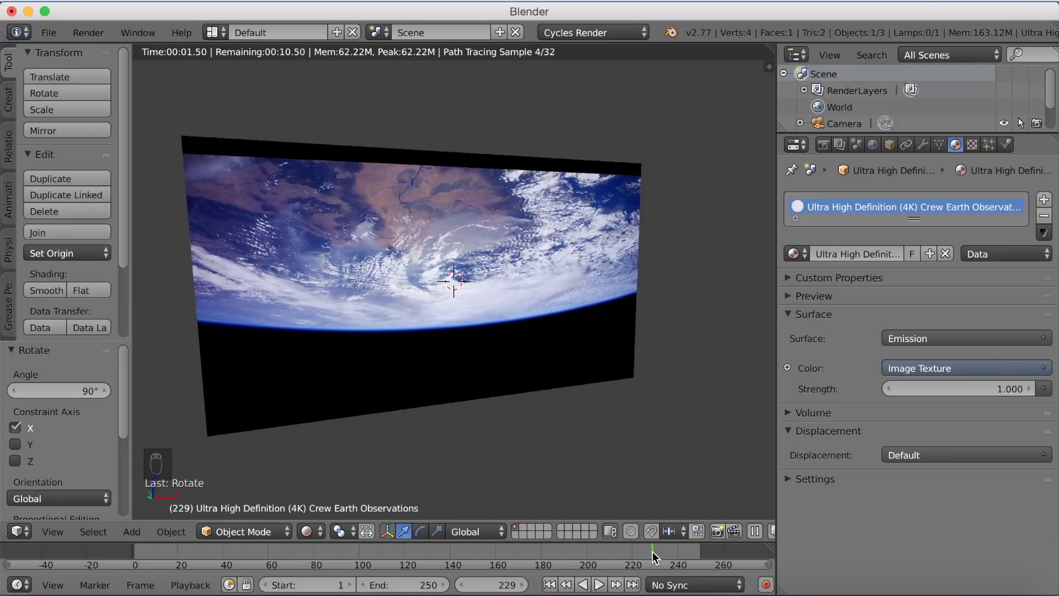
pyautogui.moveTo(493, 332)
pyautogui.mouseDown(button='middle')
pyautogui.moveTo(527, 337)
pyautogui.moveTo(439, 341)
pyautogui.moveTo(509, 339)
pyautogui.mouseUp(button='middle')
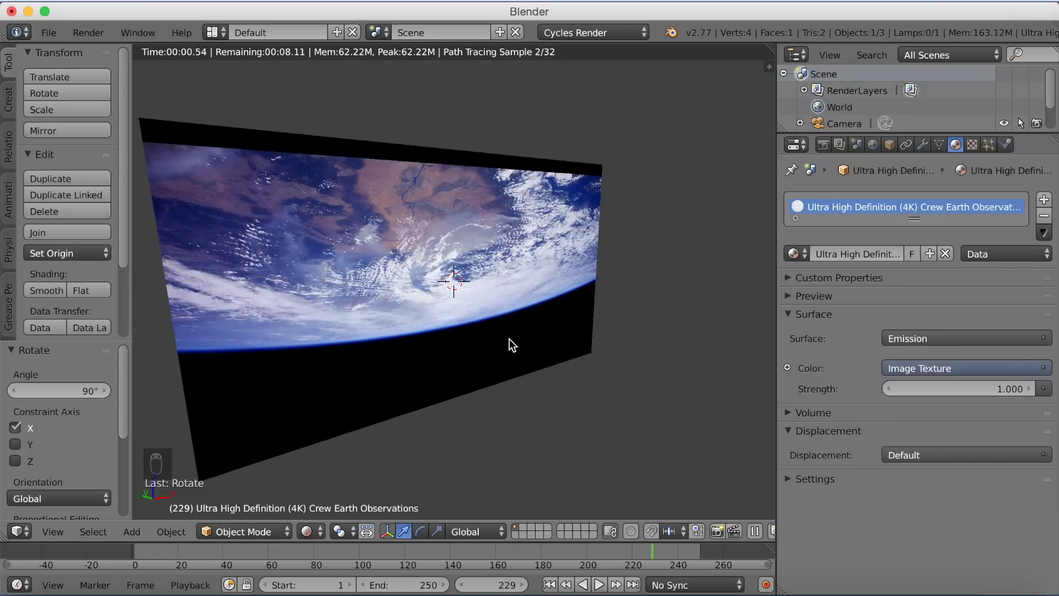
# Step: Play the animation from the start, settle on frame 35, and return to Solid shading
pyautogui.moveTo(543, 555); pyautogui.dragTo(141, 562)
pyautogui.hotkey('alt', 'a')
pyautogui.hotkey('alt', 'a')
pyautogui.moveTo(187, 554); pyautogui.dragTo(210, 555)
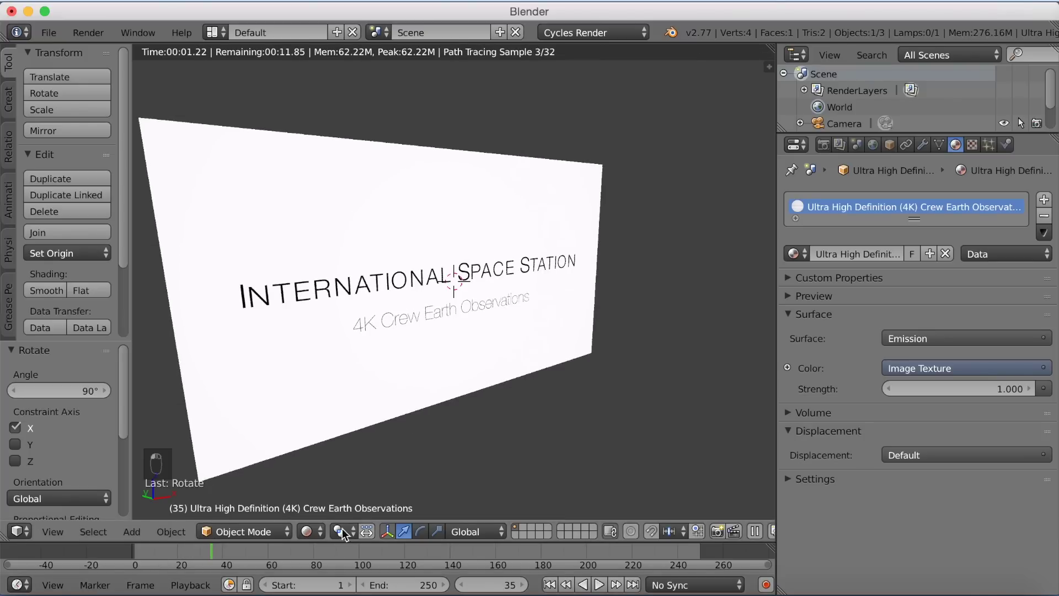
pyautogui.click(306, 531)
pyautogui.click(320, 477)
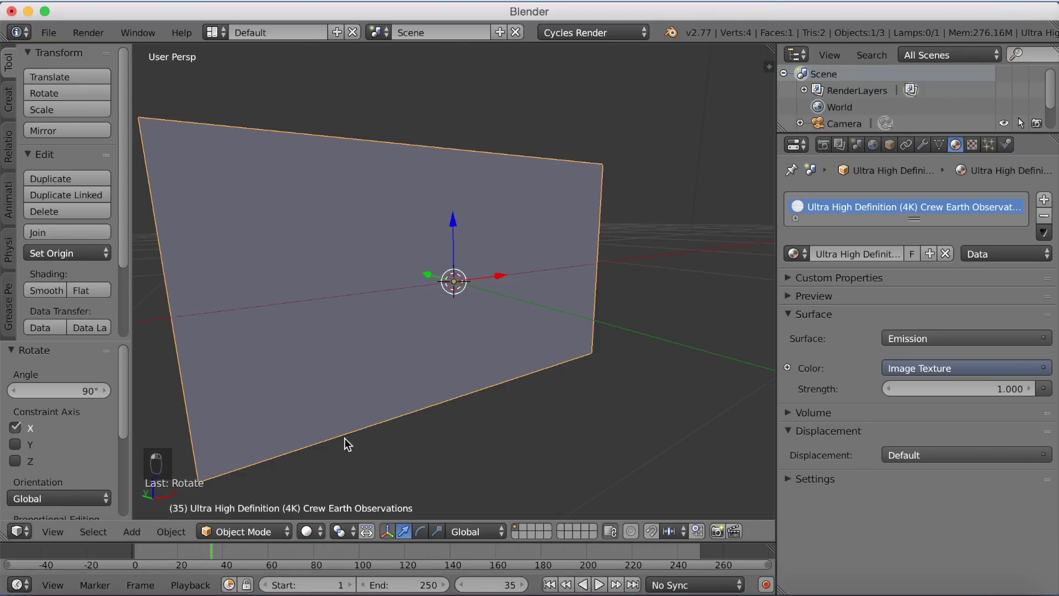
# Step: Turn the area into the Video Sequence Editor, fit the view, and set the current frame to 1
pyautogui.click(25, 534)
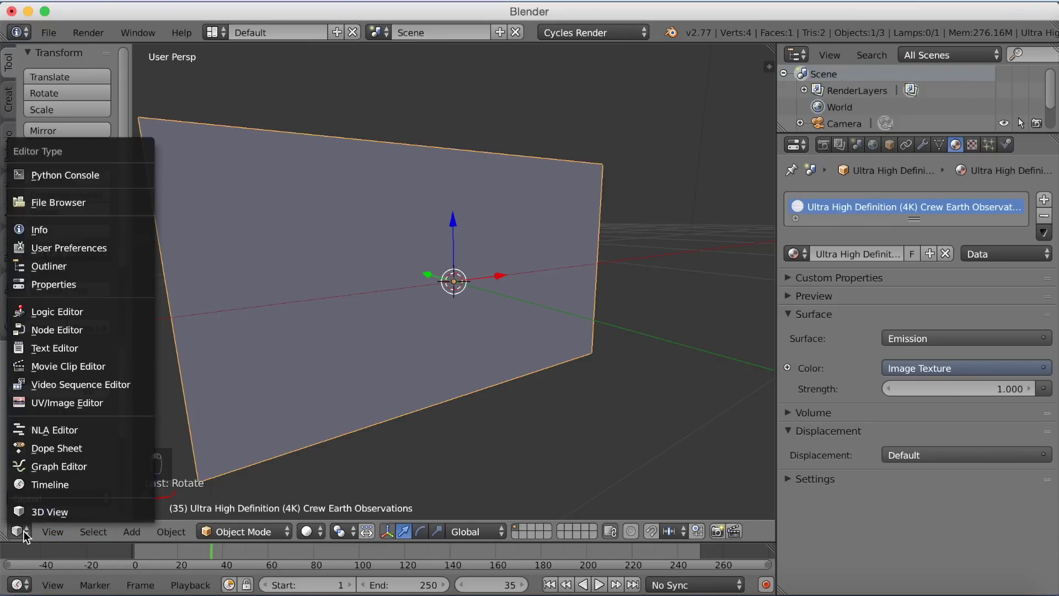
pyautogui.click(51, 389)
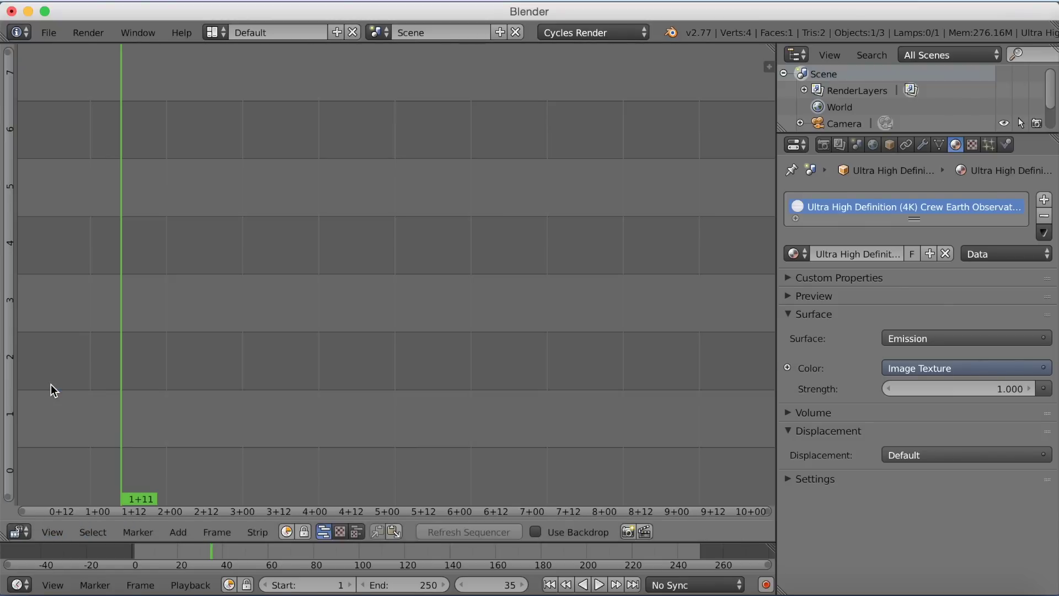
pyautogui.press('Home')
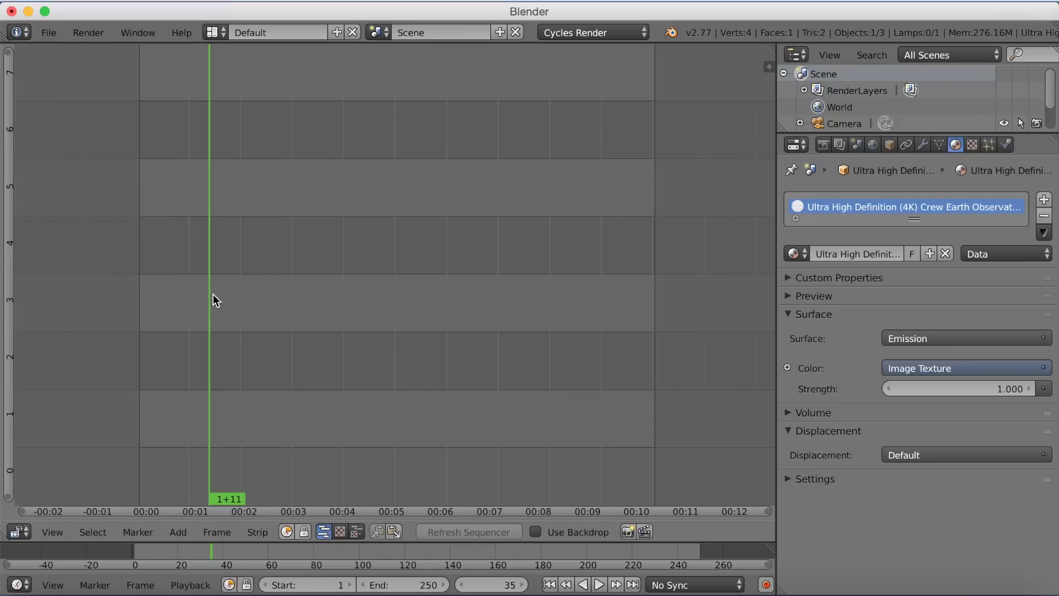
pyautogui.click(481, 582)
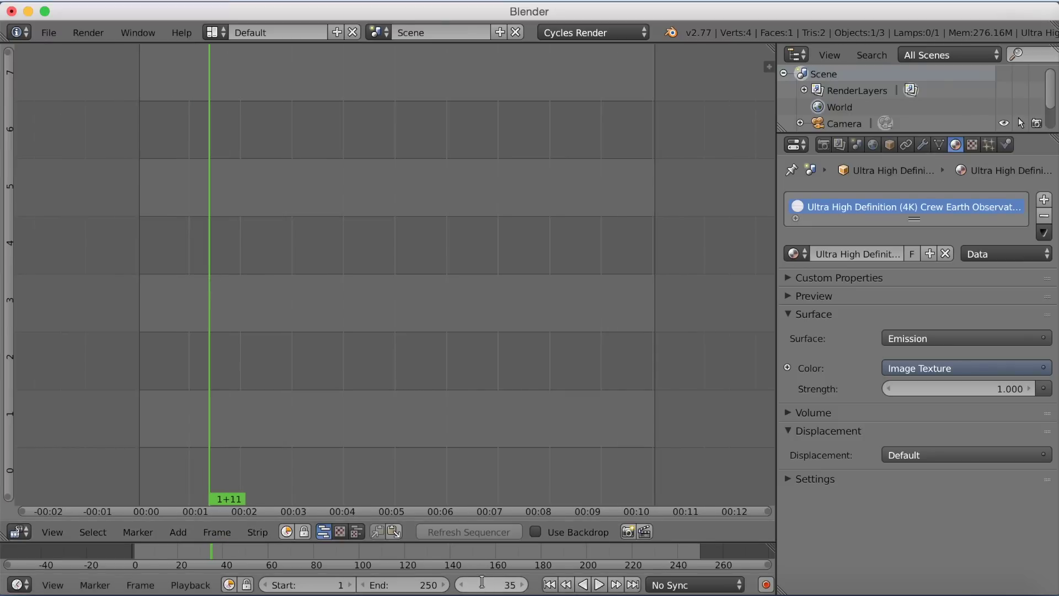
pyautogui.write('1')
pyautogui.press('Return')
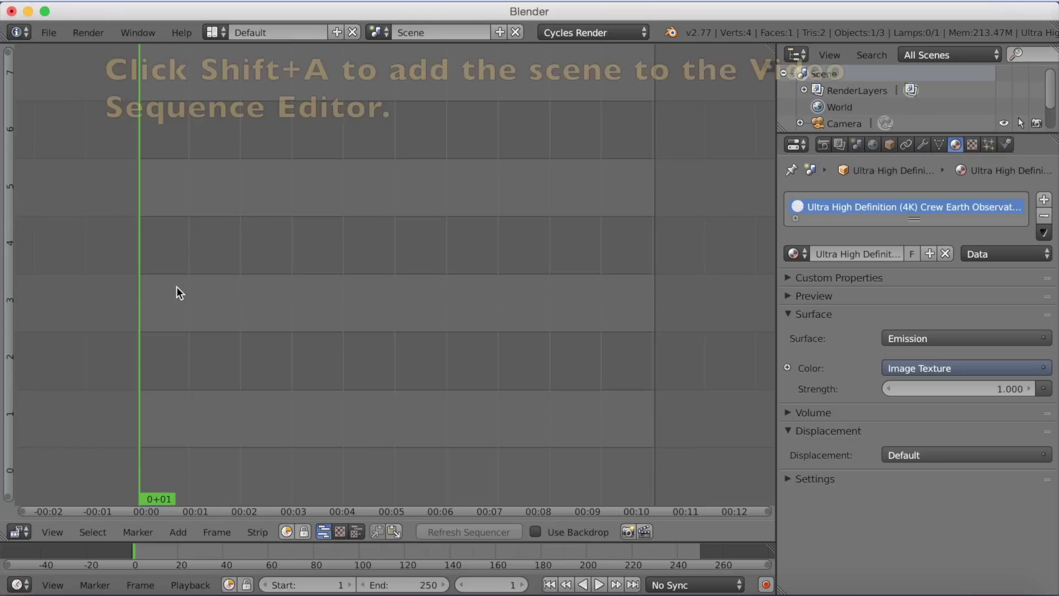
# Step: Add a Scene strip to the sequencer, then erase it again
pyautogui.hotkey('shift', 'a')
pyautogui.moveTo(178, 290)
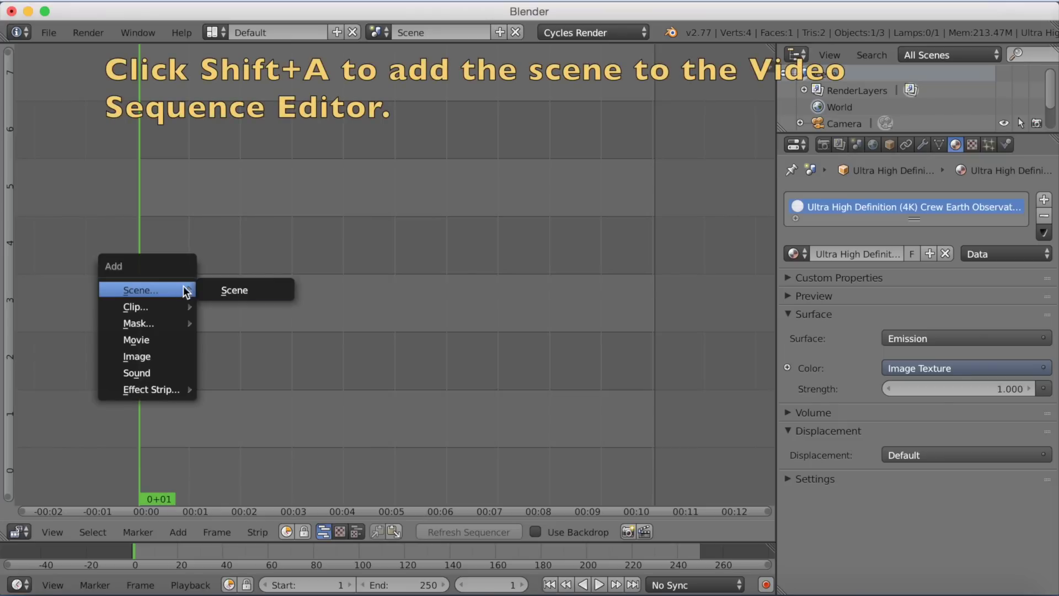
pyautogui.click(217, 292)
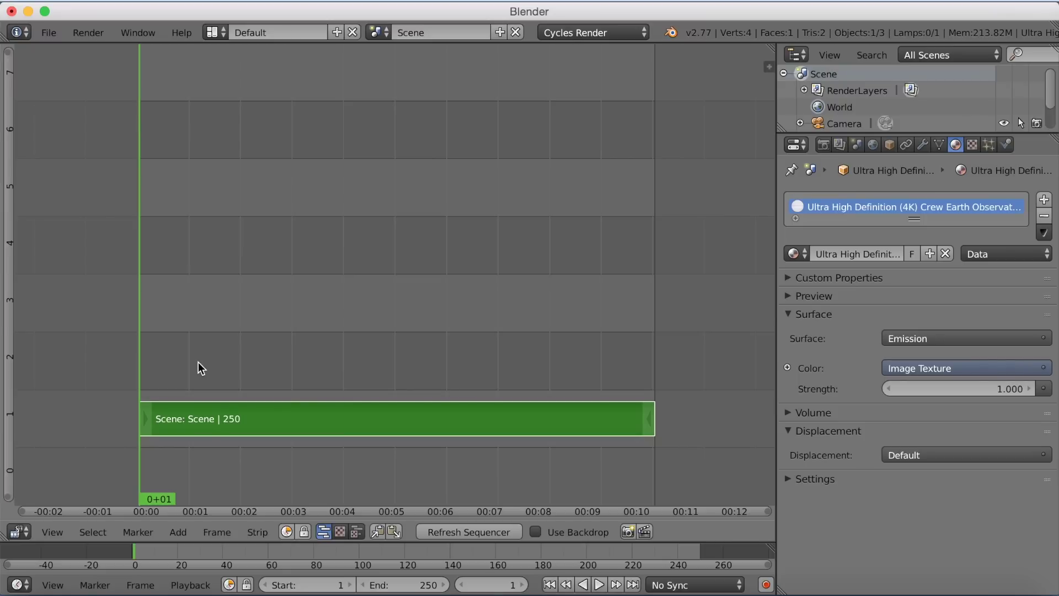
pyautogui.press('x')
pyautogui.click(220, 389)
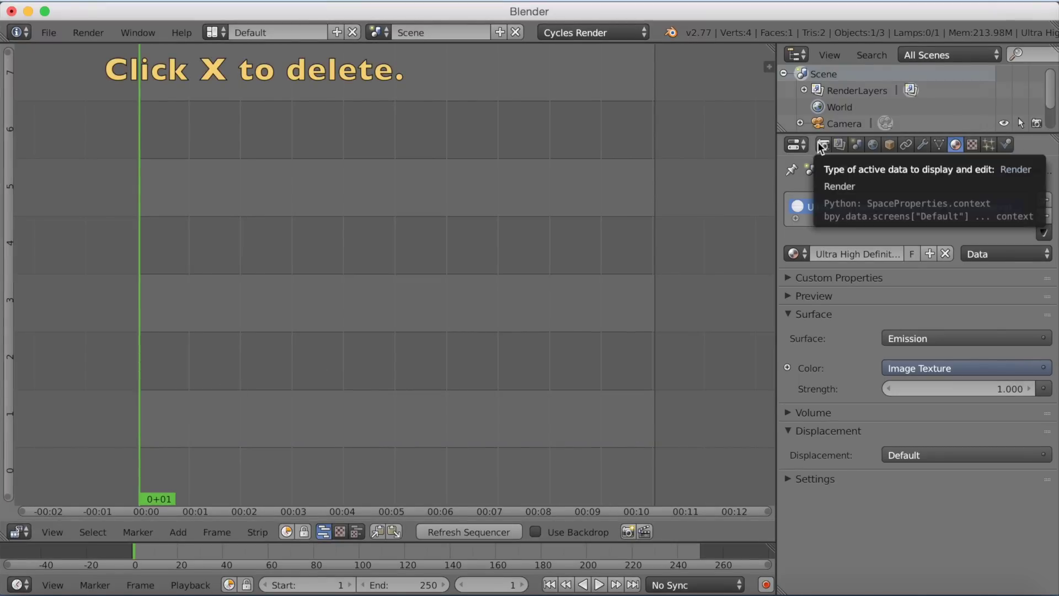
# Step: Check the video texture's 1593 frames and set the scene End Frame to 1593
pyautogui.click(971, 144)
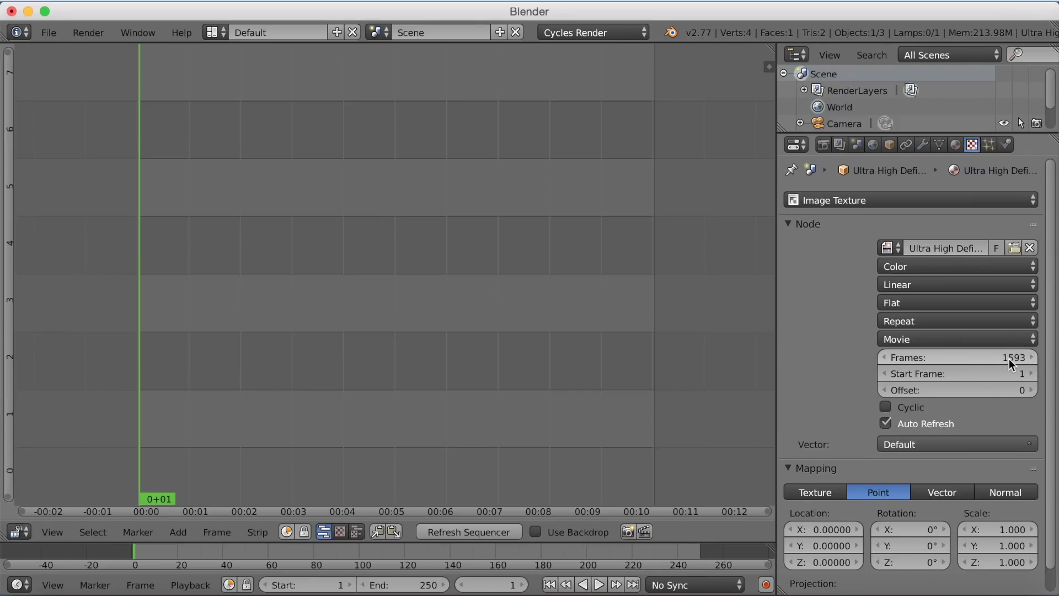
pyautogui.click(821, 144)
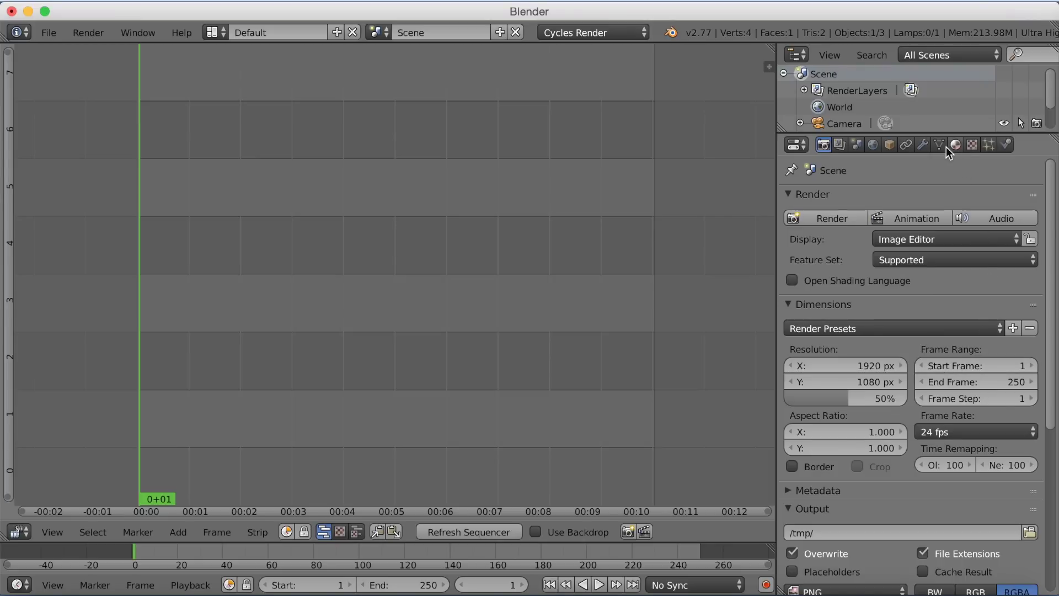
pyautogui.click(965, 146)
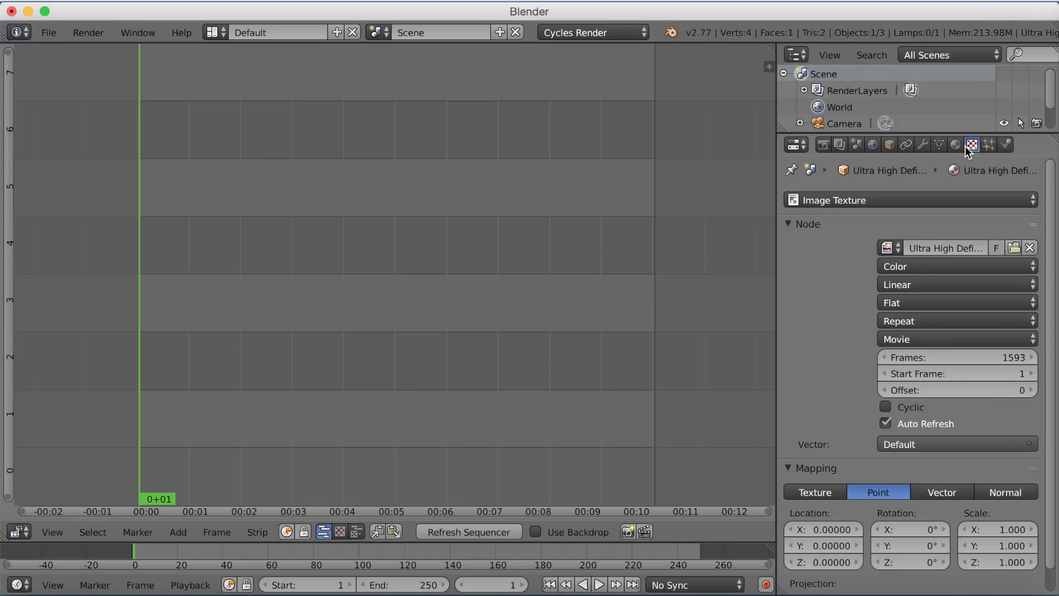
pyautogui.click(823, 144)
pyautogui.click(998, 381)
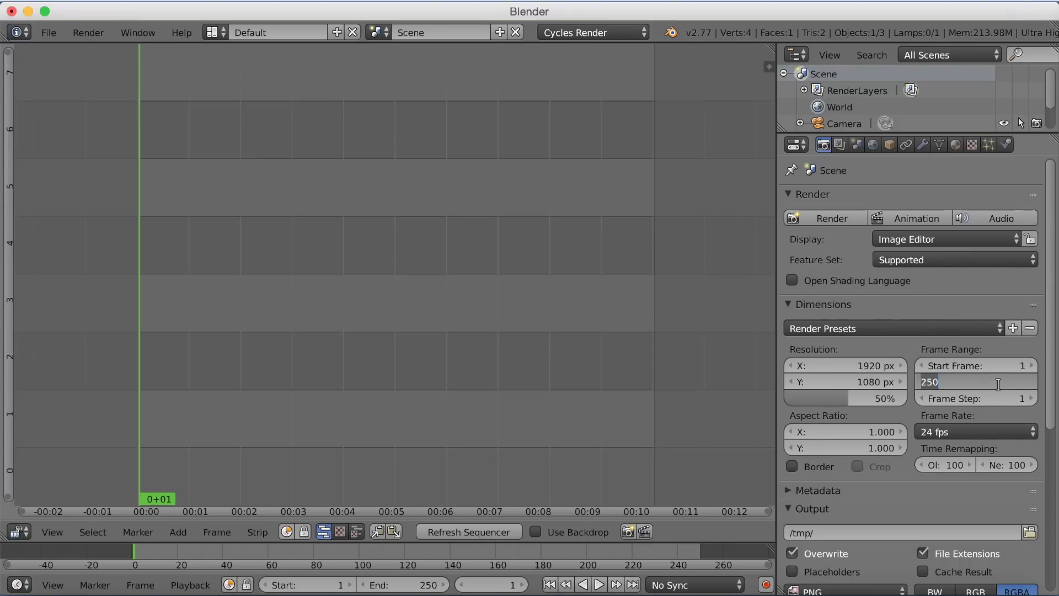
pyautogui.write('1593')
pyautogui.press('Return')
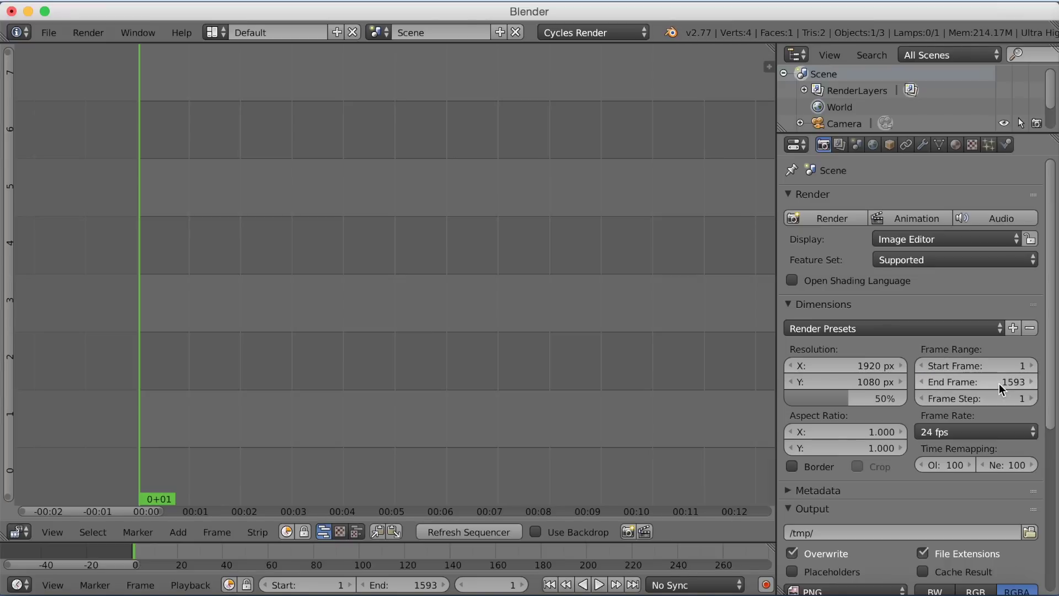
# Step: Add the scene as a 1593-frame Scene strip in the sequencer
pyautogui.scroll(-8, 287, 396)
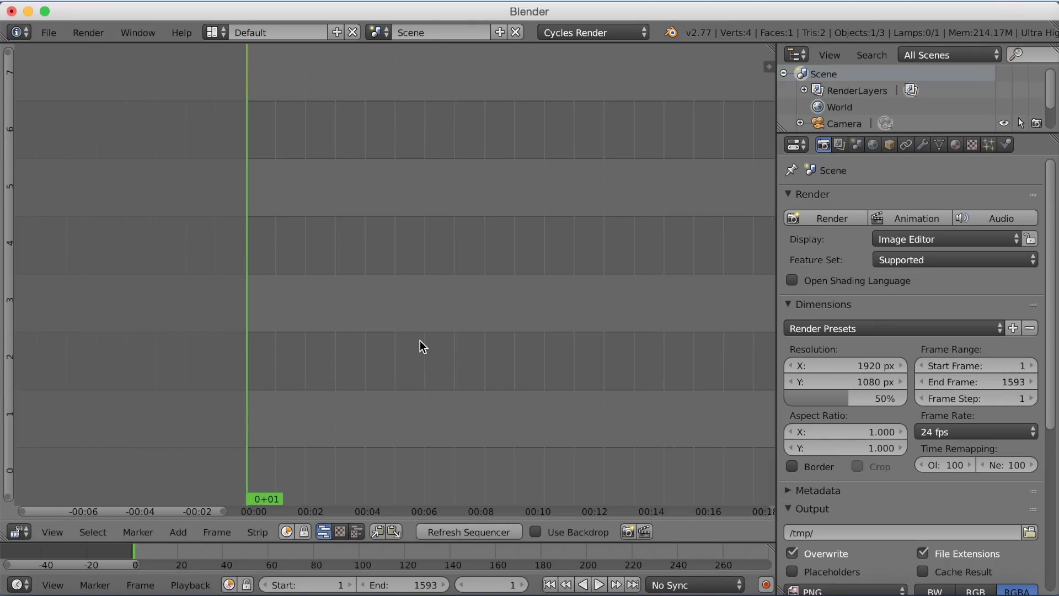
pyautogui.moveTo(449, 350); pyautogui.dragTo(317, 352, button='middle')
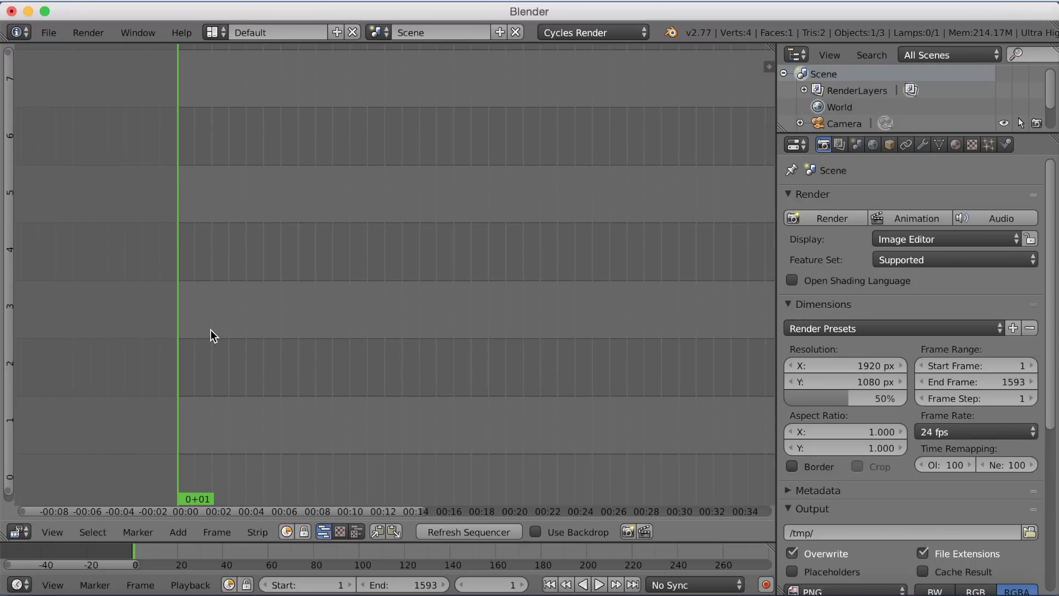
pyautogui.hotkey('shift', 'a')
pyautogui.moveTo(197, 319)
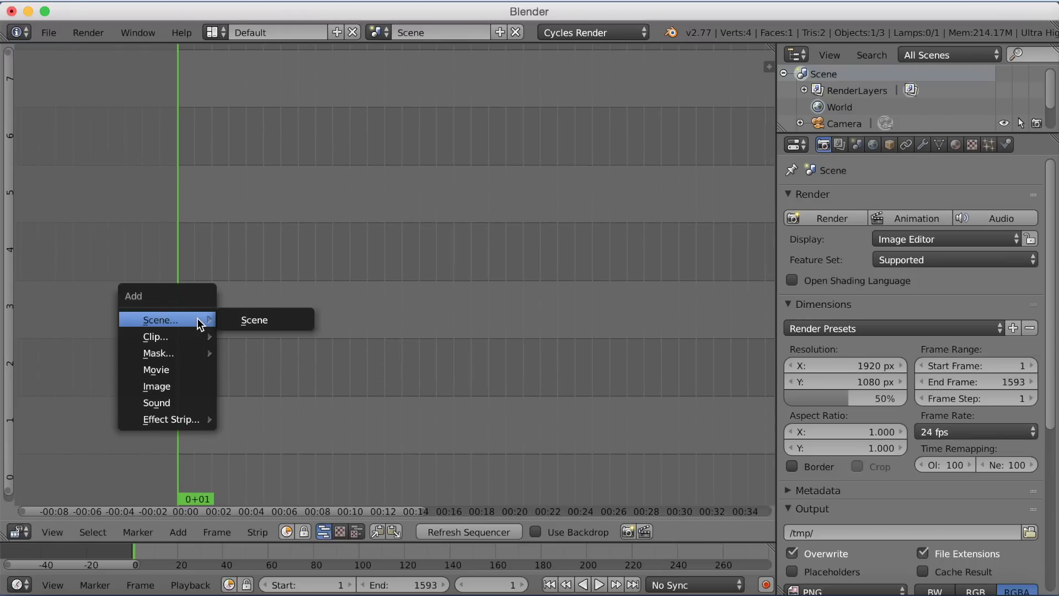
pyautogui.click(236, 319)
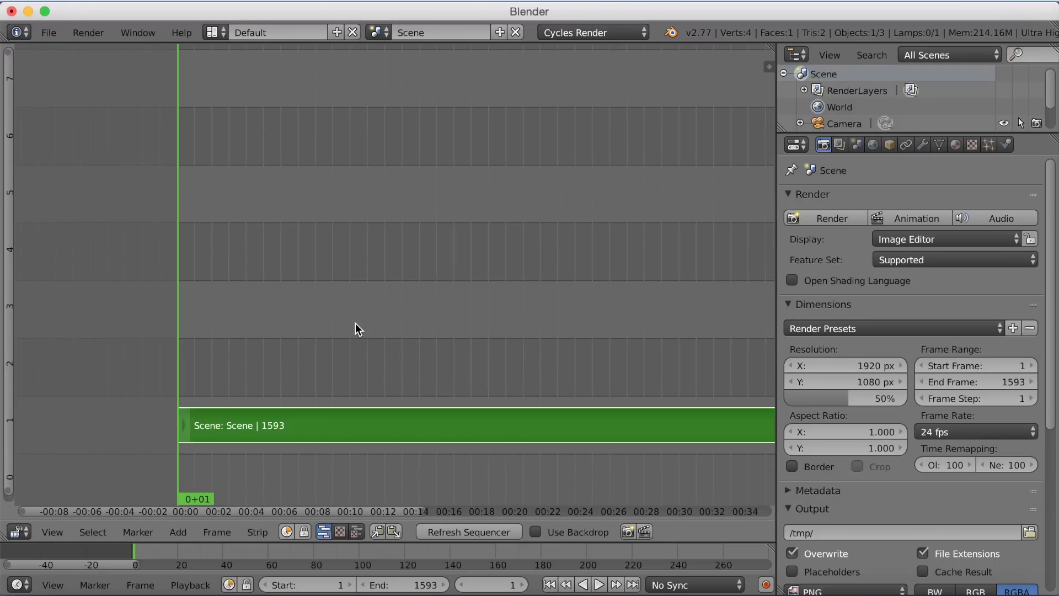
pyautogui.scroll(-4, 355, 323)
pyautogui.scroll(-2, 355, 323)
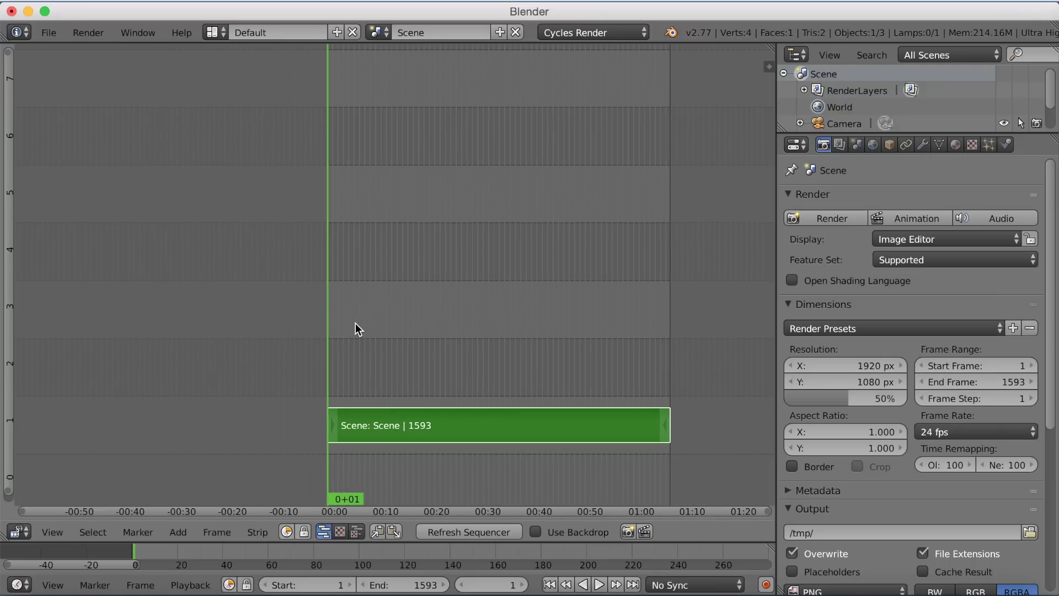
# Step: Add the Crew Earth Observations .mp4 audio as a sound strip, using the movie file filter
pyautogui.scroll(4, 356, 323)
pyautogui.scroll(2, 353, 325)
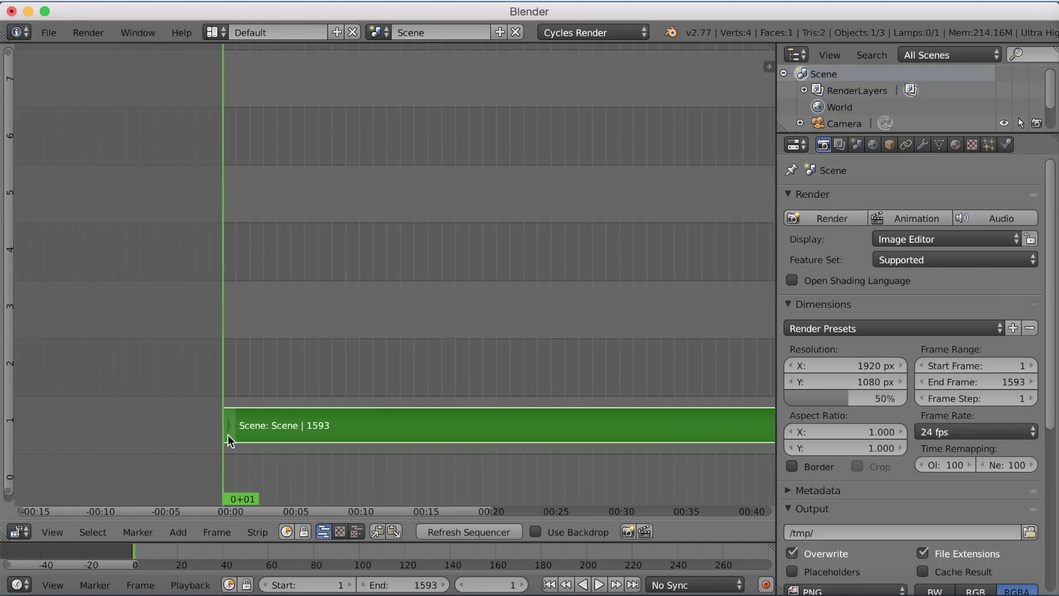
pyautogui.click(184, 534)
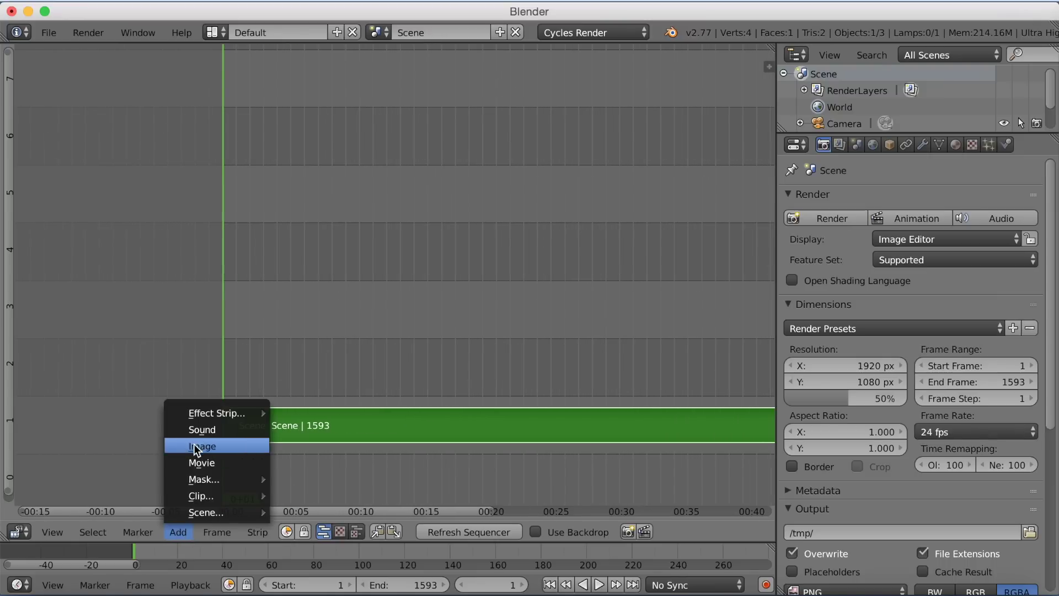
pyautogui.click(203, 430)
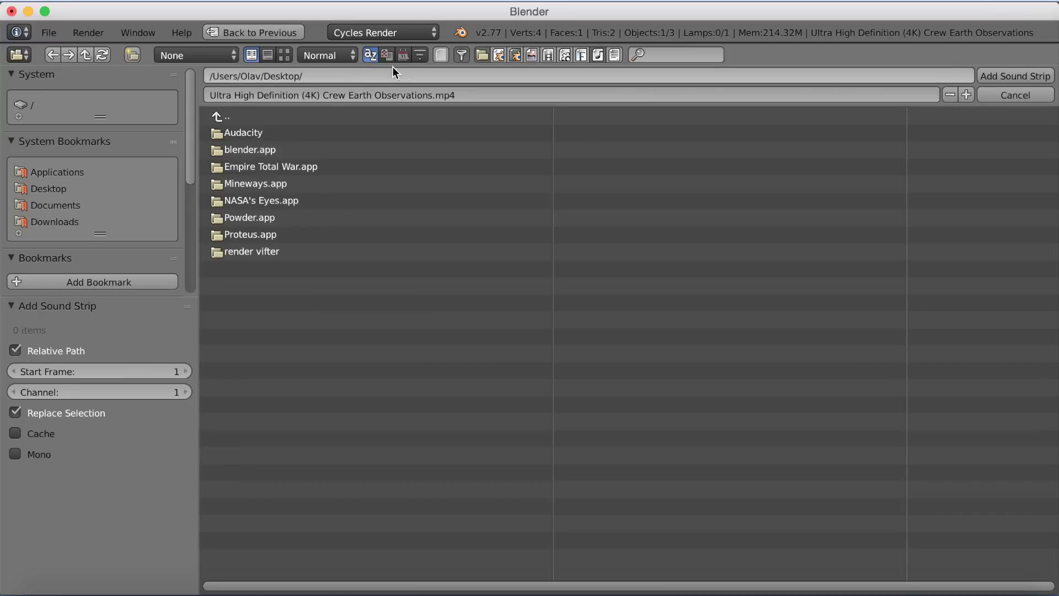
pyautogui.click(547, 54)
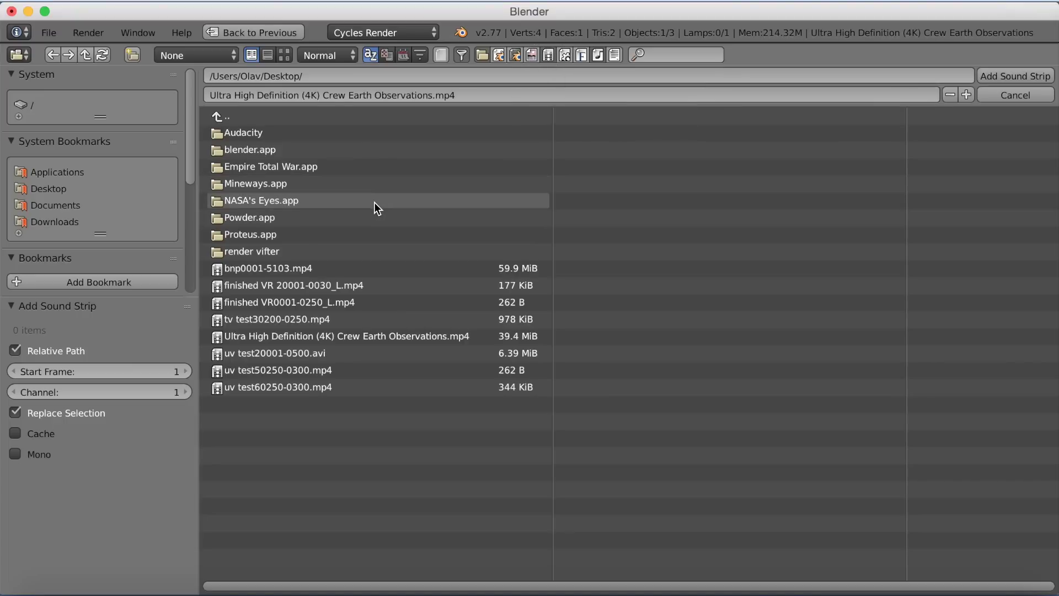
pyautogui.click(401, 336)
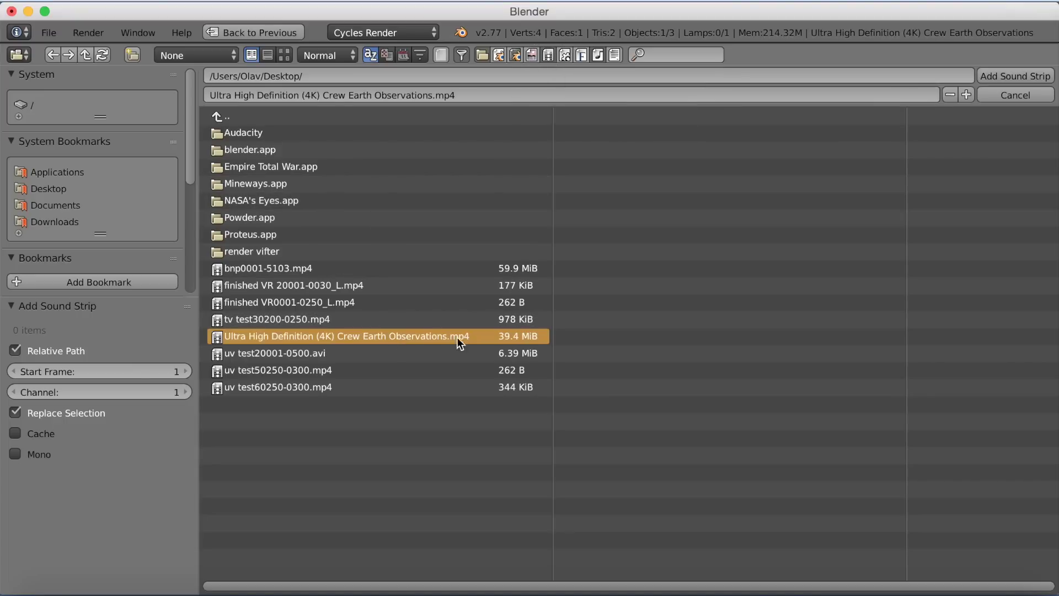
pyautogui.click(1001, 78)
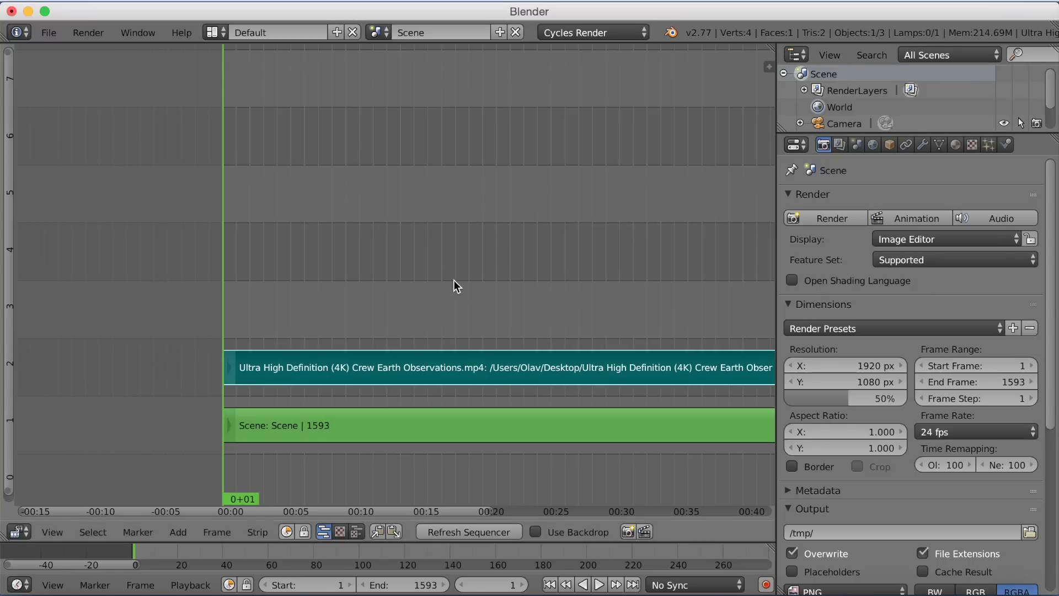
pyautogui.scroll(-5, 452, 279)
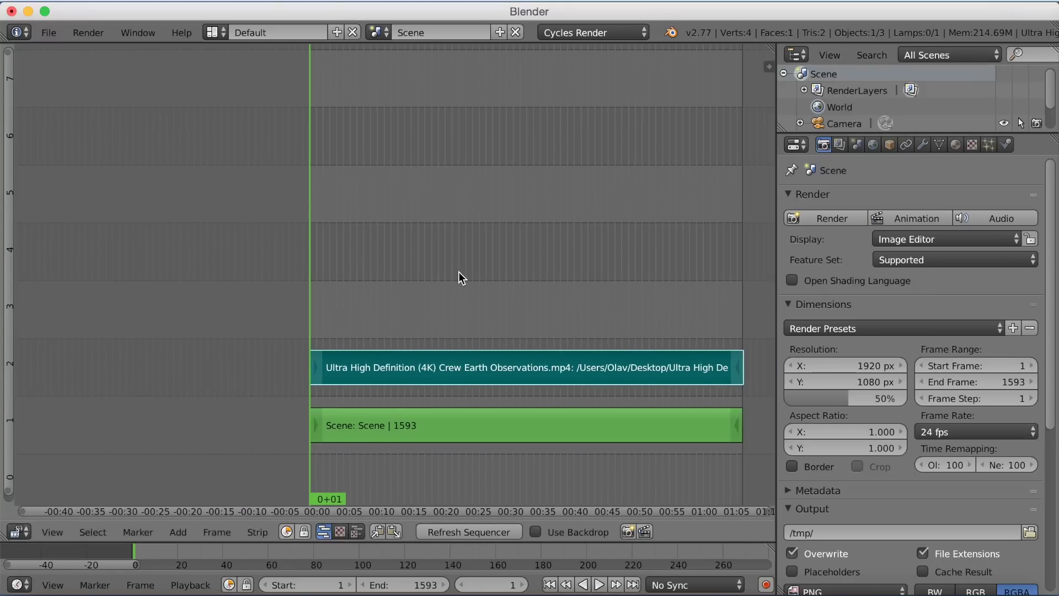
# Step: Play the sequence with sound, stop it, and return the playhead to frame 1
pyautogui.scroll(3, 458, 271)
pyautogui.scroll(1, 458, 272)
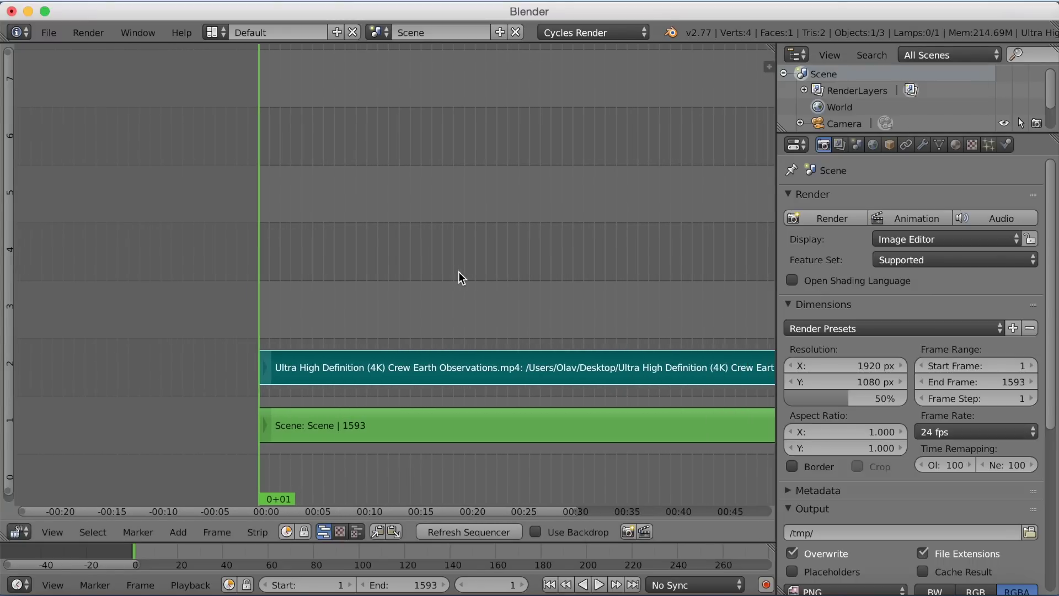
pyautogui.click(601, 585)
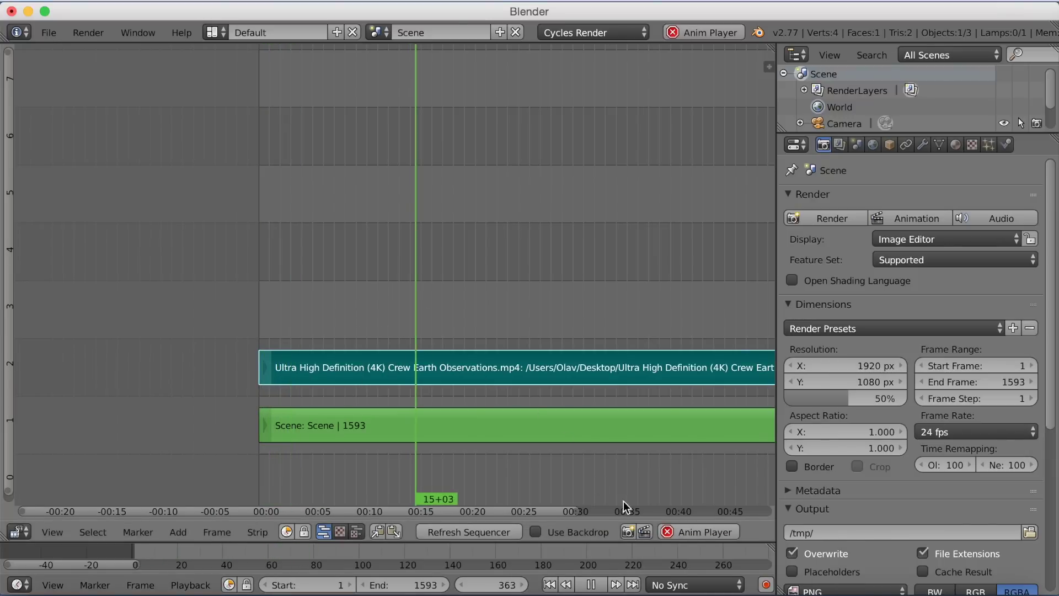
pyautogui.click(591, 586)
pyautogui.moveTo(320, 272); pyautogui.dragTo(259, 331)
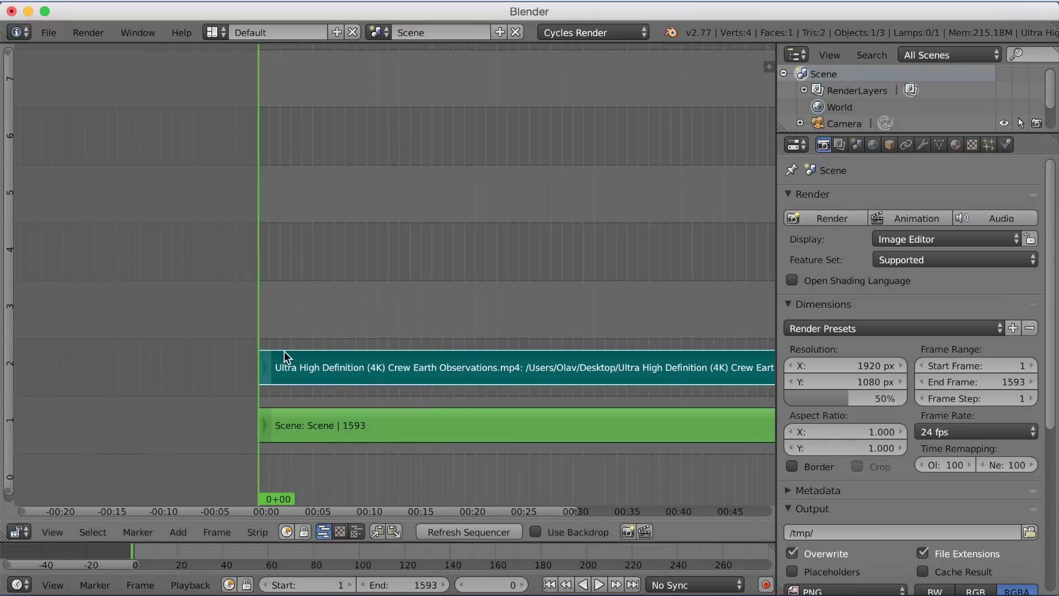
pyautogui.click(524, 585)
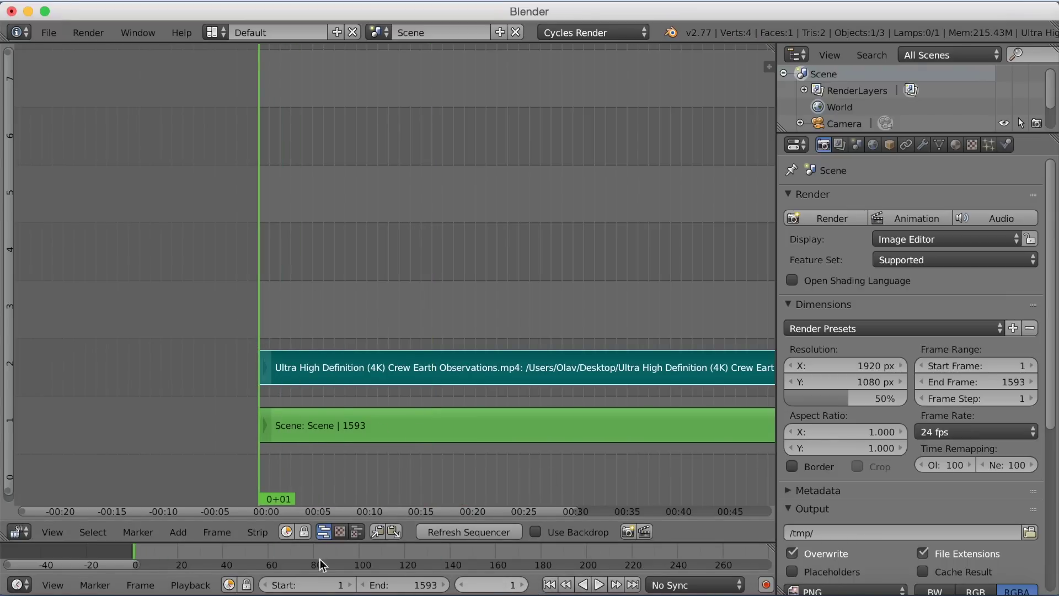
pyautogui.click(23, 531)
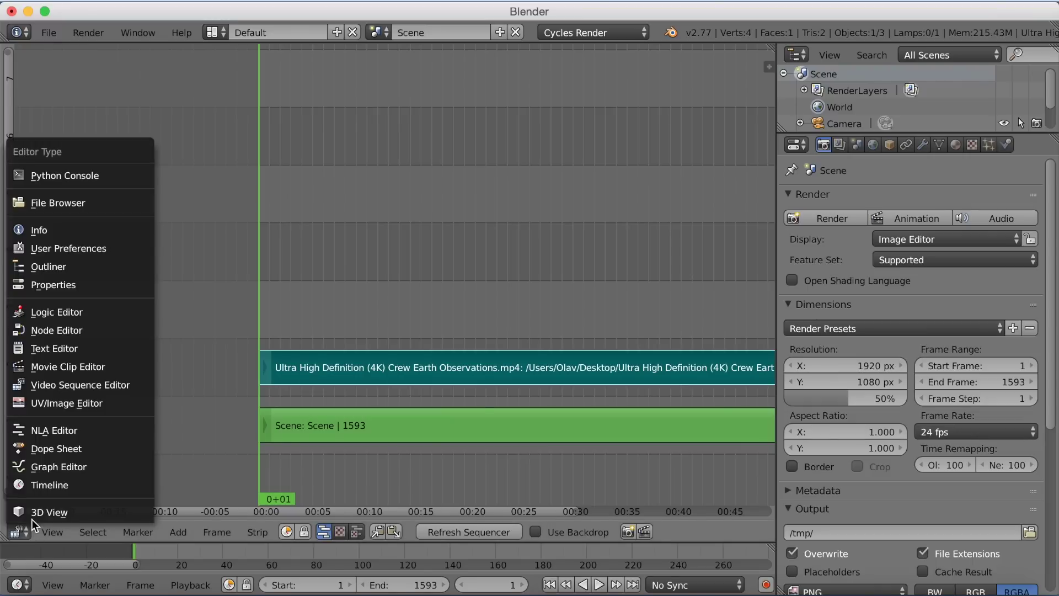
# Step: Return the area to the 3D View and save the project as 'tv tutorial.blend'
pyautogui.click(34, 509)
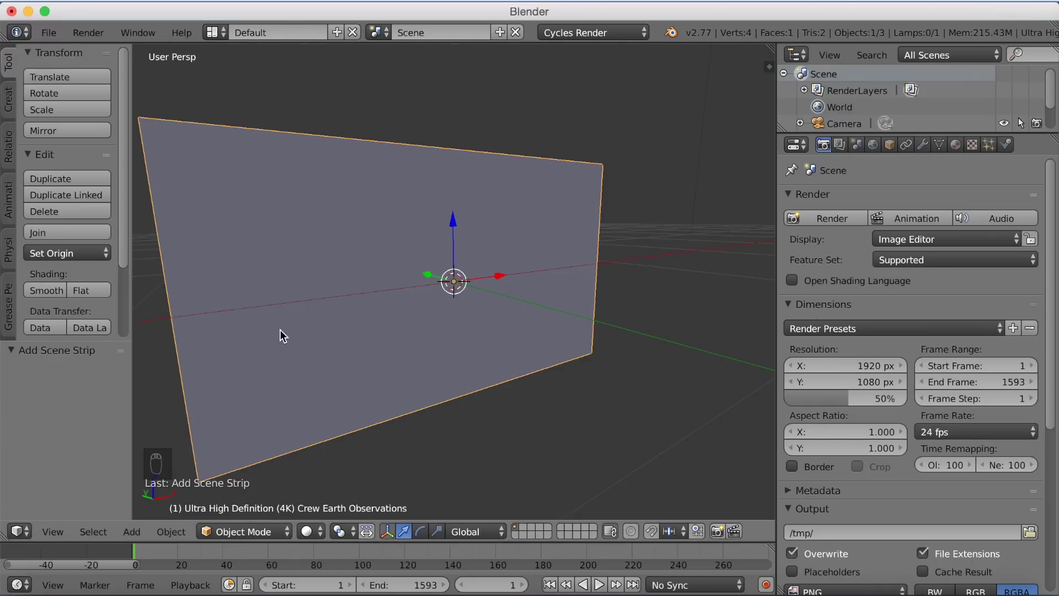
pyautogui.click(58, 32)
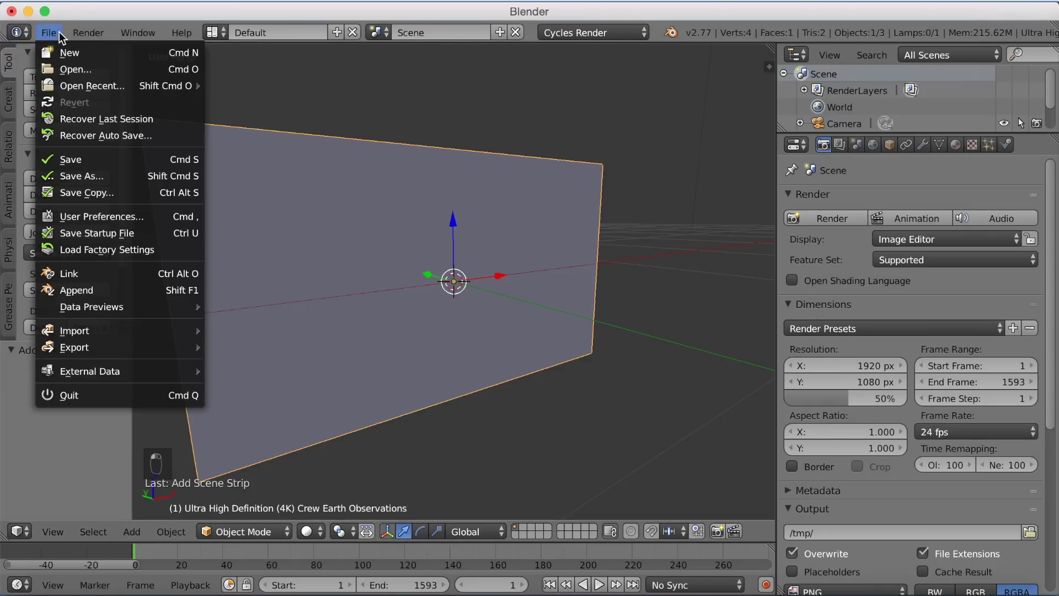
pyautogui.click(109, 175)
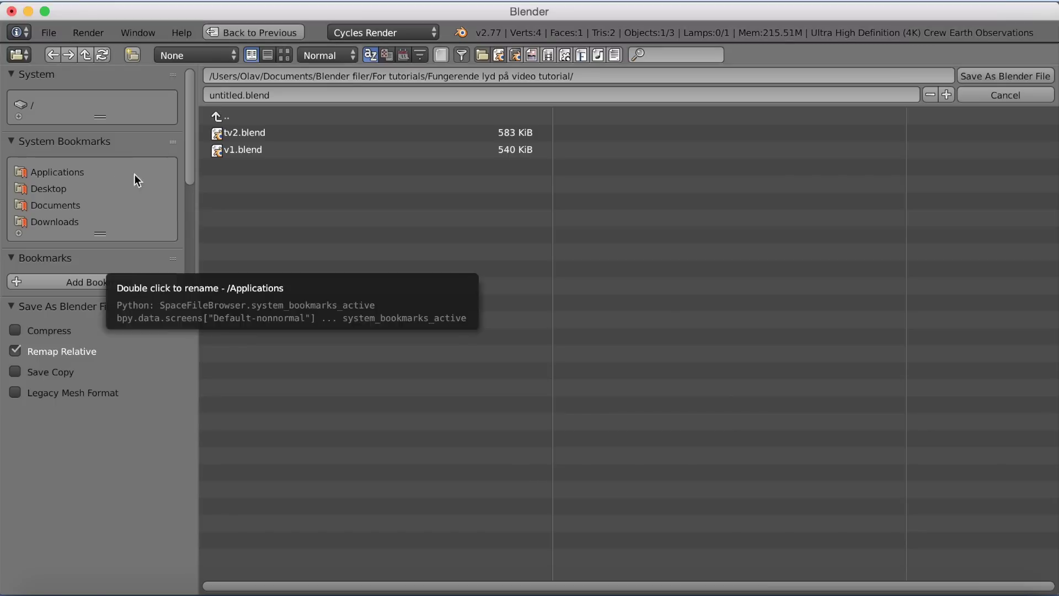
pyautogui.click(253, 94)
pyautogui.write('tv')
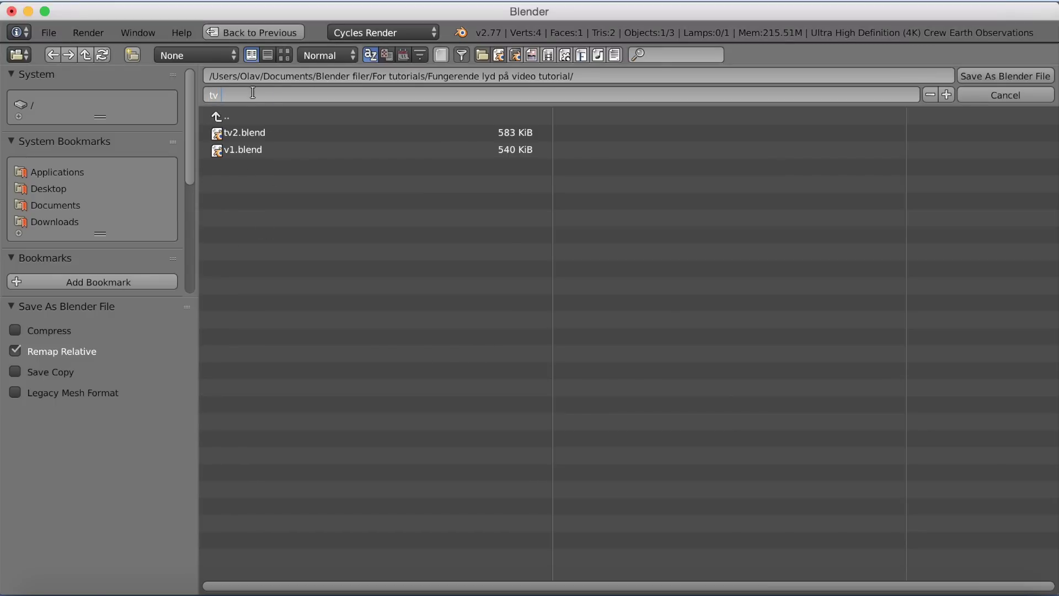
pyautogui.write(' tutorial')
pyautogui.press('Return')
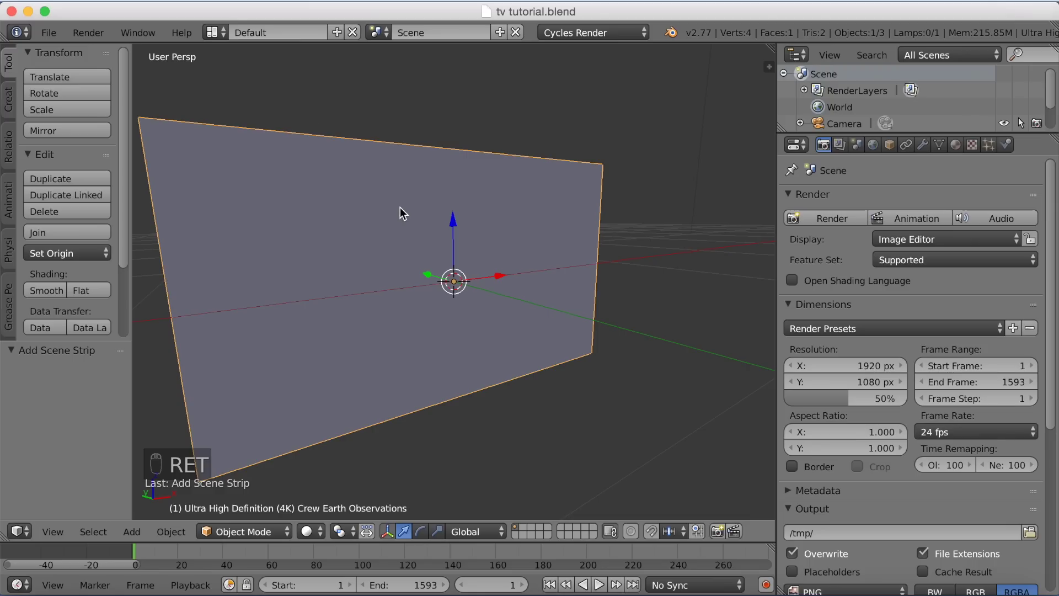
pyautogui.scroll(-5, 401, 214)
# Step: Put the plane in Edit Mode and add a second material slot holding new Material.001
pyautogui.scroll(3, 401, 214)
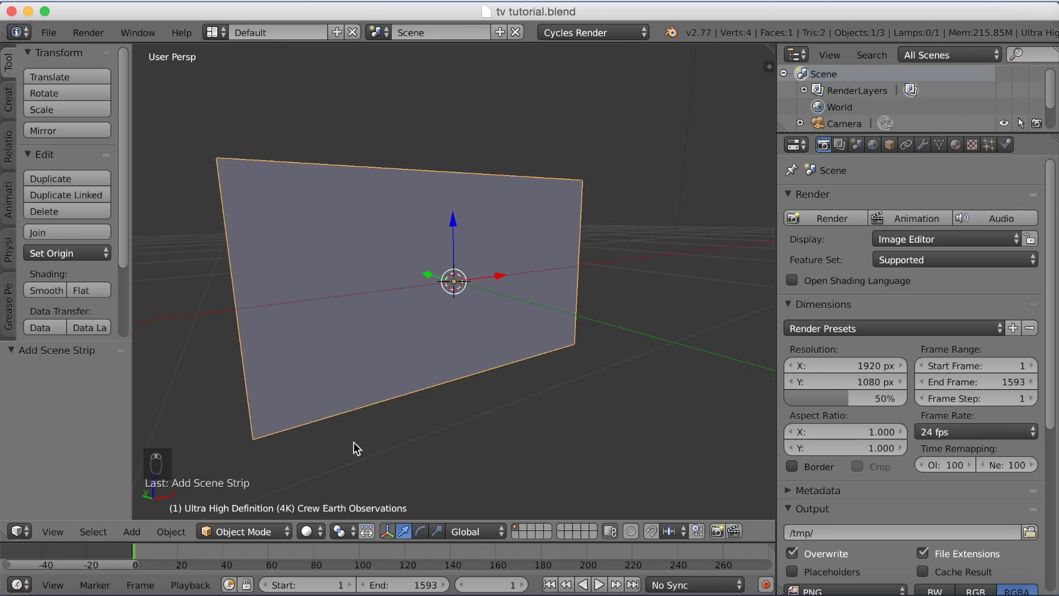
pyautogui.click(263, 532)
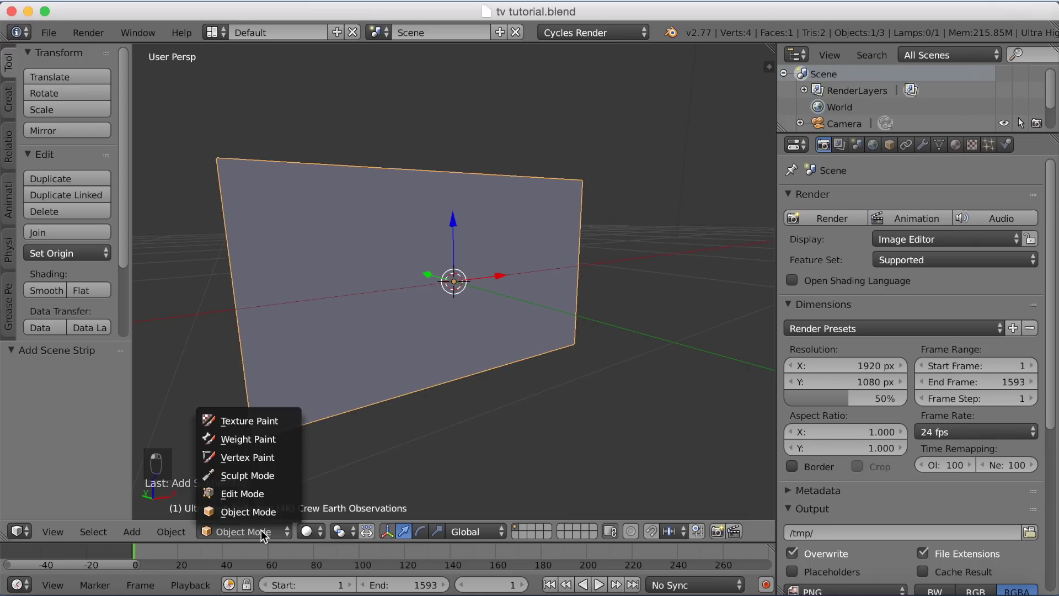
pyautogui.click(261, 493)
pyautogui.click(955, 145)
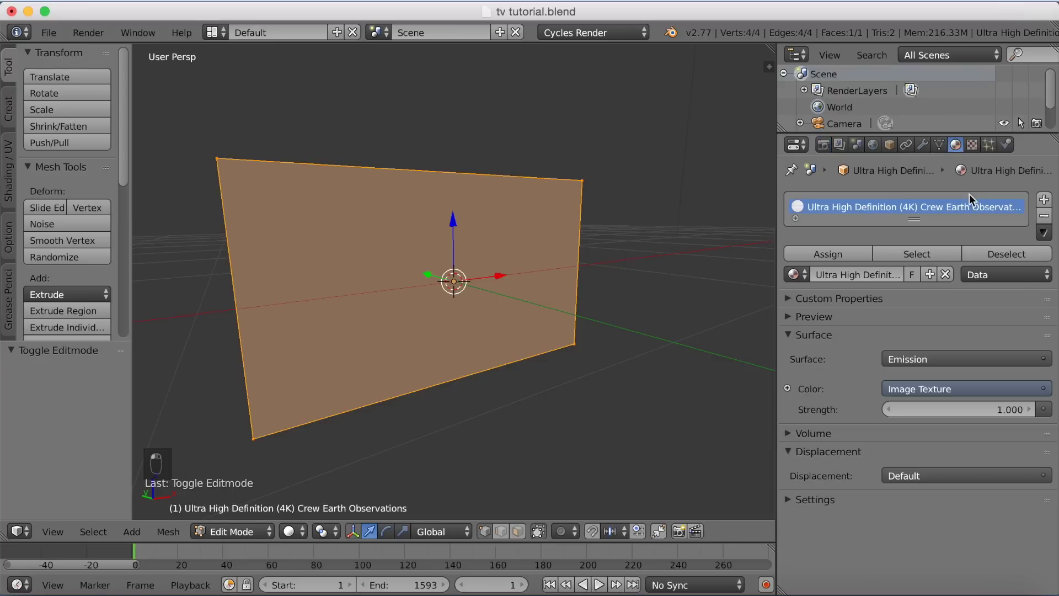
pyautogui.click(1043, 200)
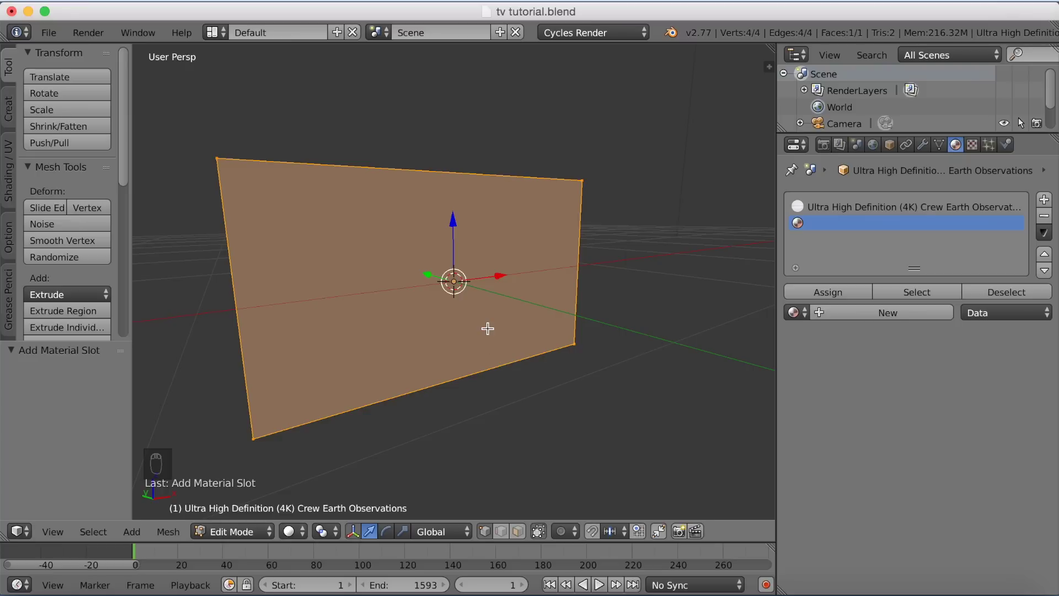
pyautogui.click(922, 313)
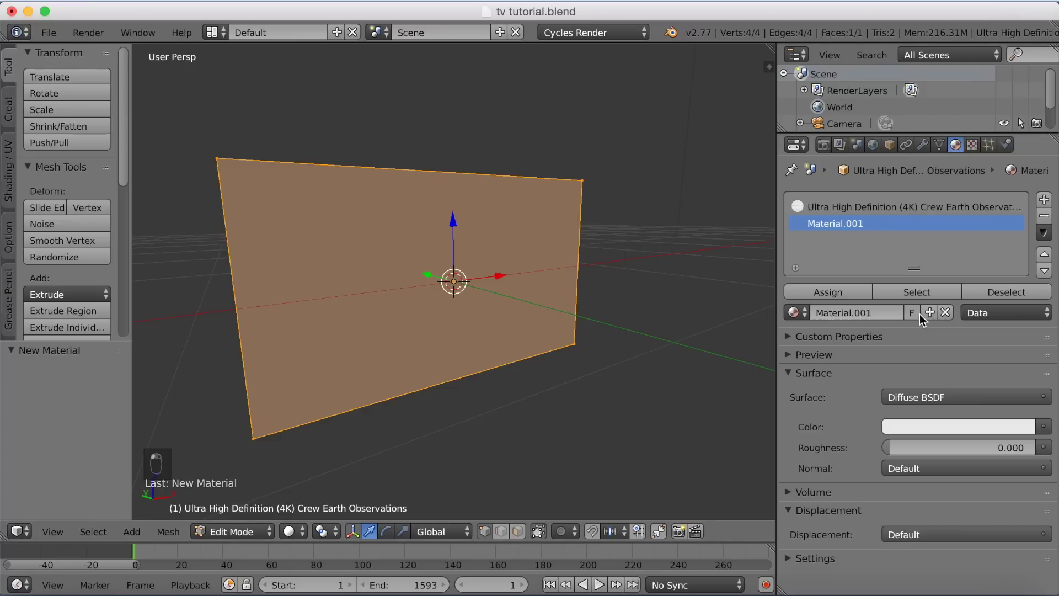
# Step: Extrude the plane's face, scale it up to 1.042, and push it back 0.004 along Y
pyautogui.moveTo(538, 286); pyautogui.dragTo(565, 282, button='middle')
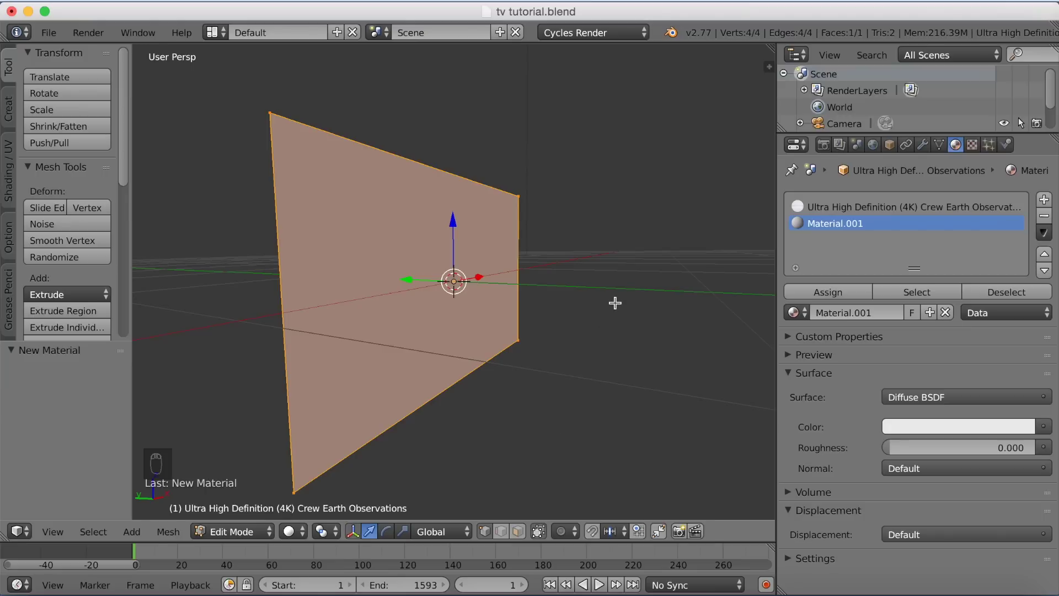
pyautogui.press('e')
pyautogui.press('s')
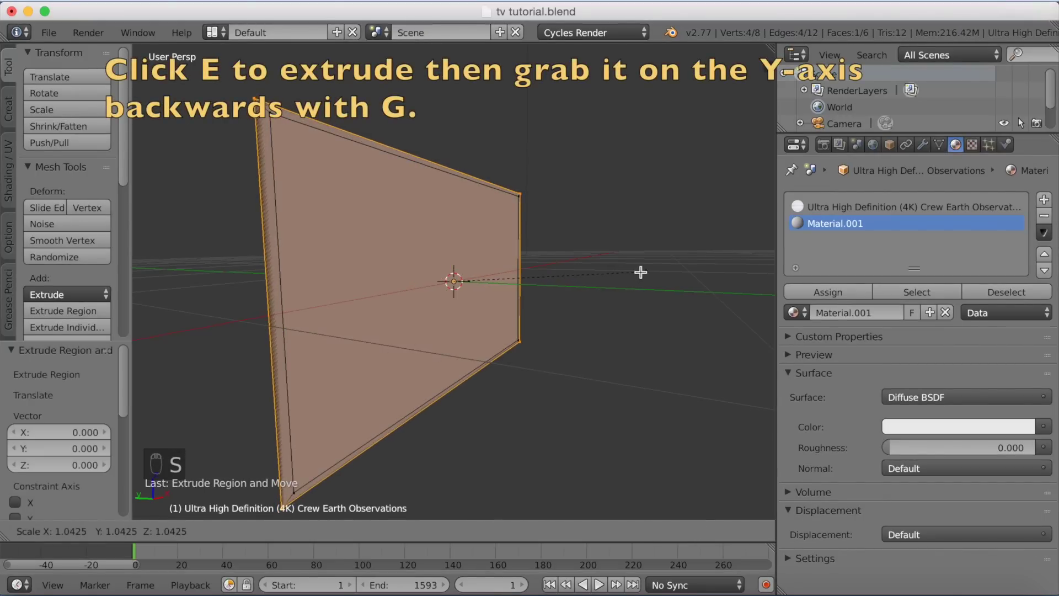
pyautogui.click(639, 272)
pyautogui.moveTo(572, 289); pyautogui.dragTo(576, 287, button='middle')
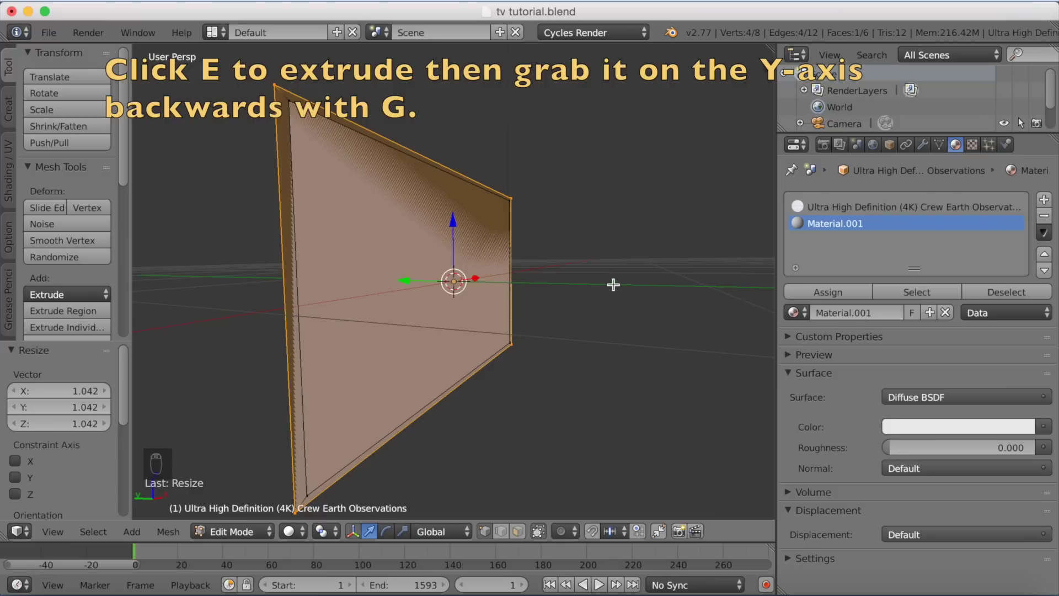
pyautogui.press('e')
pyautogui.press('g')
pyautogui.press('y')
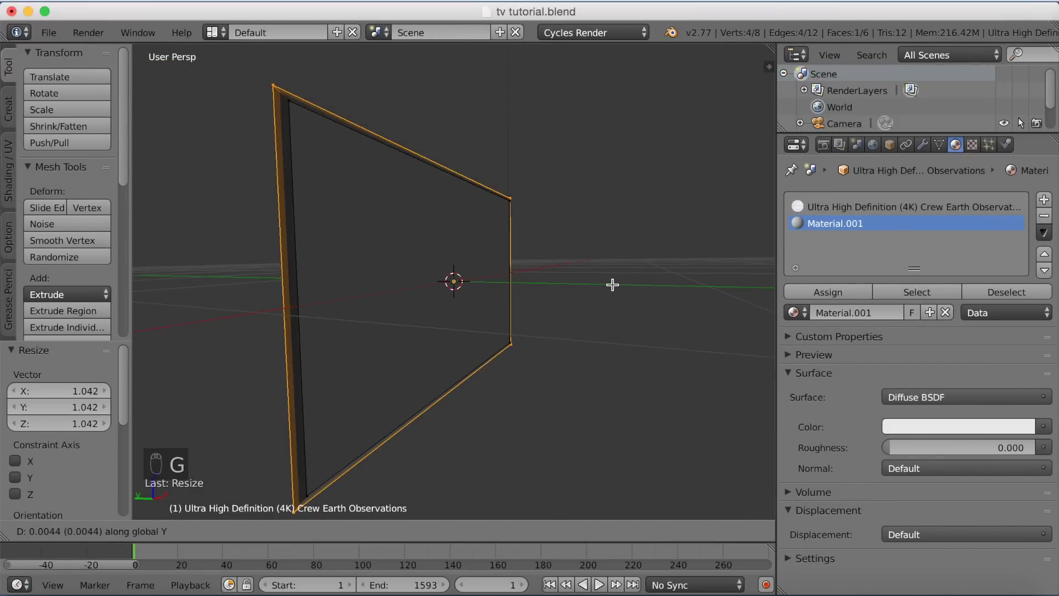
pyautogui.click(612, 284)
# Step: Bevel the rim edges with 5 segments
pyautogui.moveTo(546, 273); pyautogui.dragTo(558, 290, button='middle')
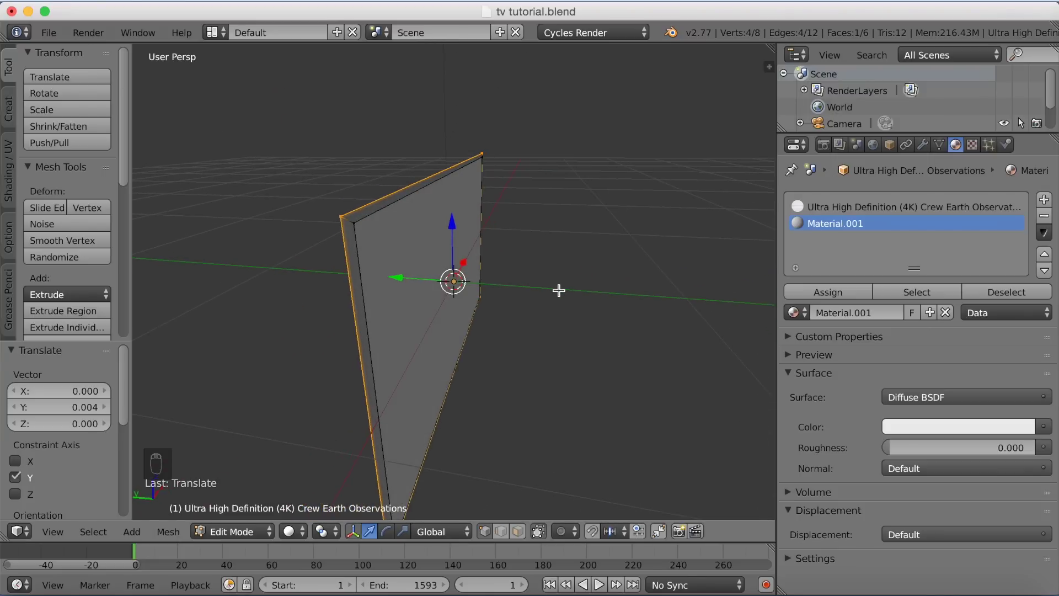
pyautogui.hotkey('ctrl', 'b')
pyautogui.scroll(2, 554, 292)
pyautogui.scroll(2, 554, 294)
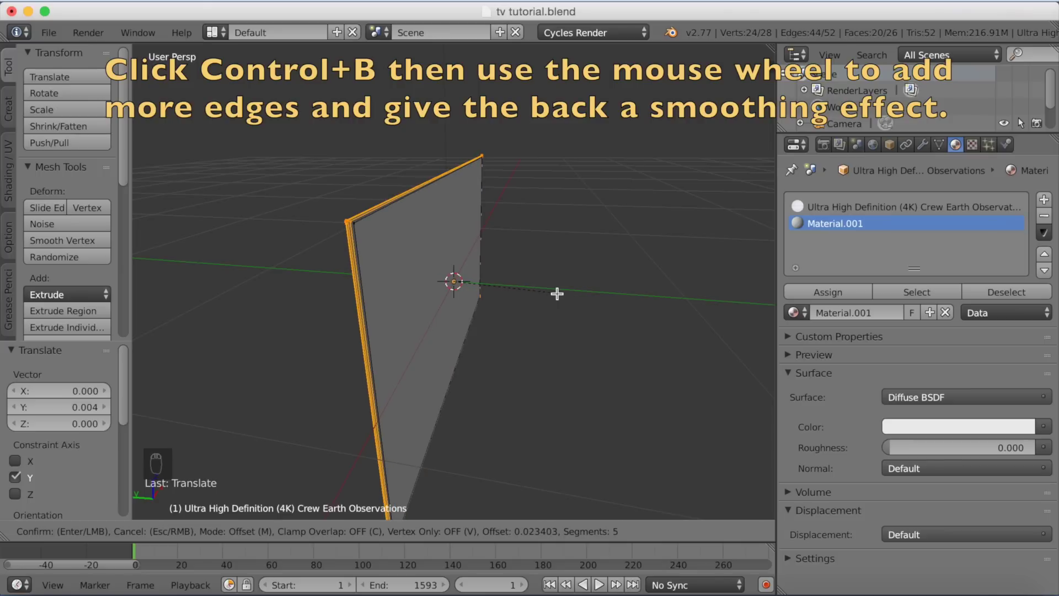
pyautogui.click(557, 293)
# Step: Scale the bevelled rim up by 1.017 and move it about 0.0041 back along Y
pyautogui.moveTo(560, 293); pyautogui.dragTo(504, 271, button='middle')
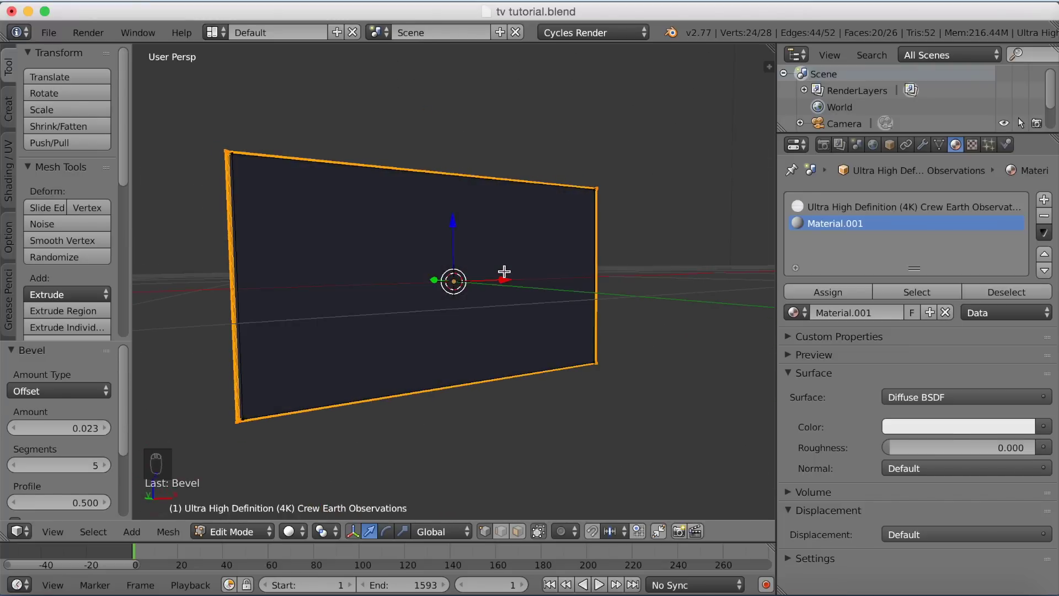
pyautogui.press('s')
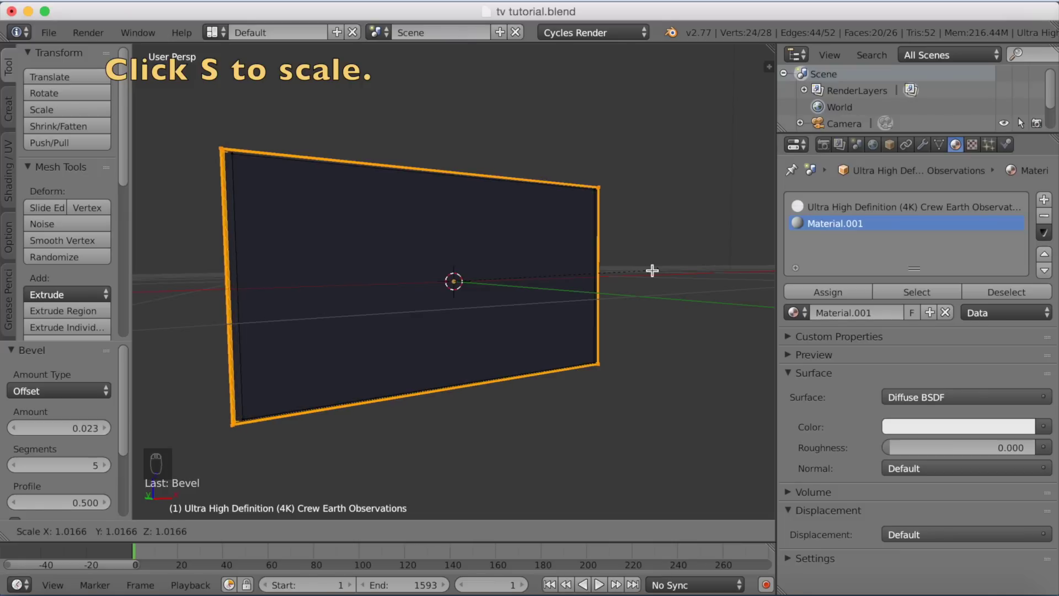
pyautogui.click(652, 270)
pyautogui.moveTo(551, 269); pyautogui.dragTo(599, 283, button='middle')
pyautogui.press('g')
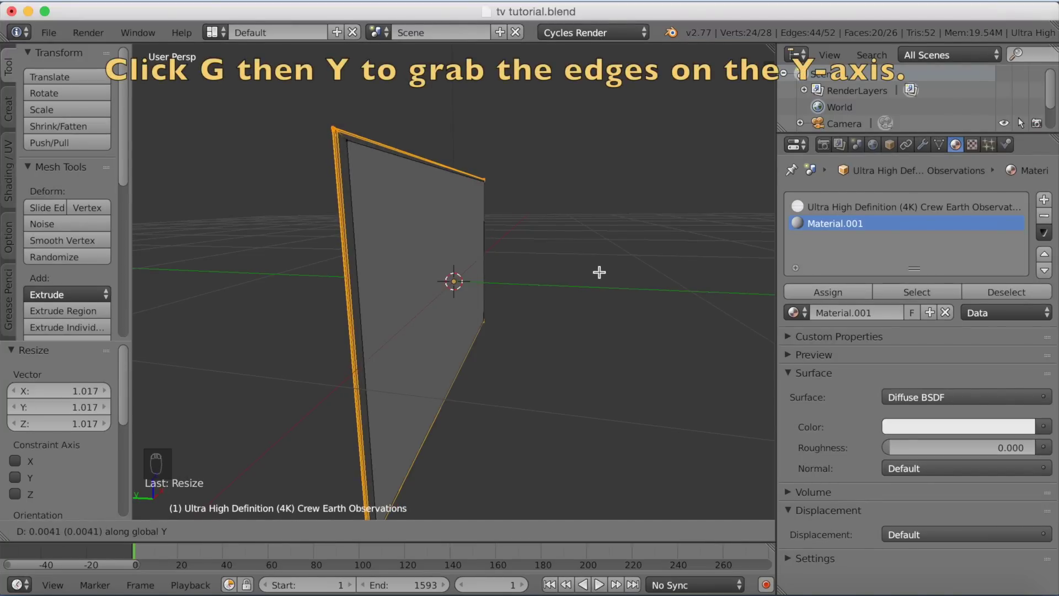
pyautogui.click(571, 272)
# Step: Select the screen face and extrude it backward to give the TV depth
pyautogui.moveTo(571, 272); pyautogui.dragTo(614, 271, button='middle')
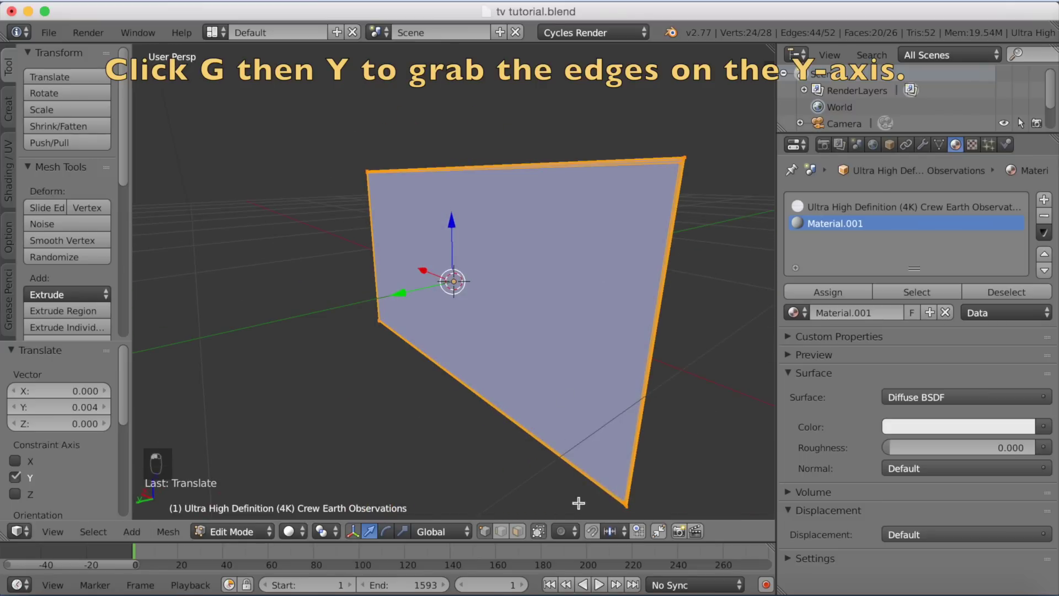
pyautogui.rightClick(606, 282)
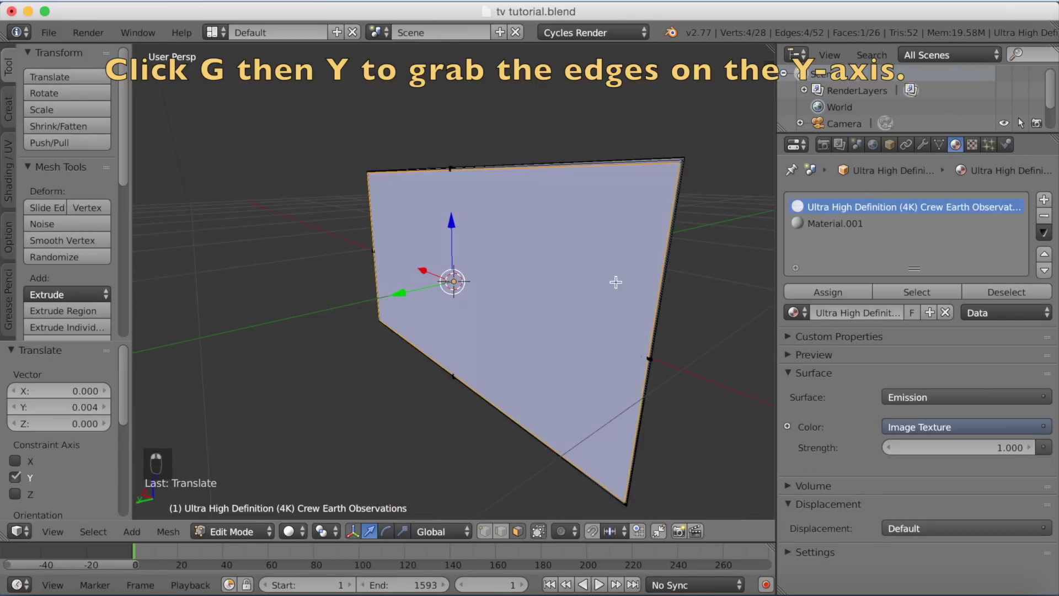
pyautogui.moveTo(643, 274); pyautogui.dragTo(669, 277, button='middle')
pyautogui.press('e')
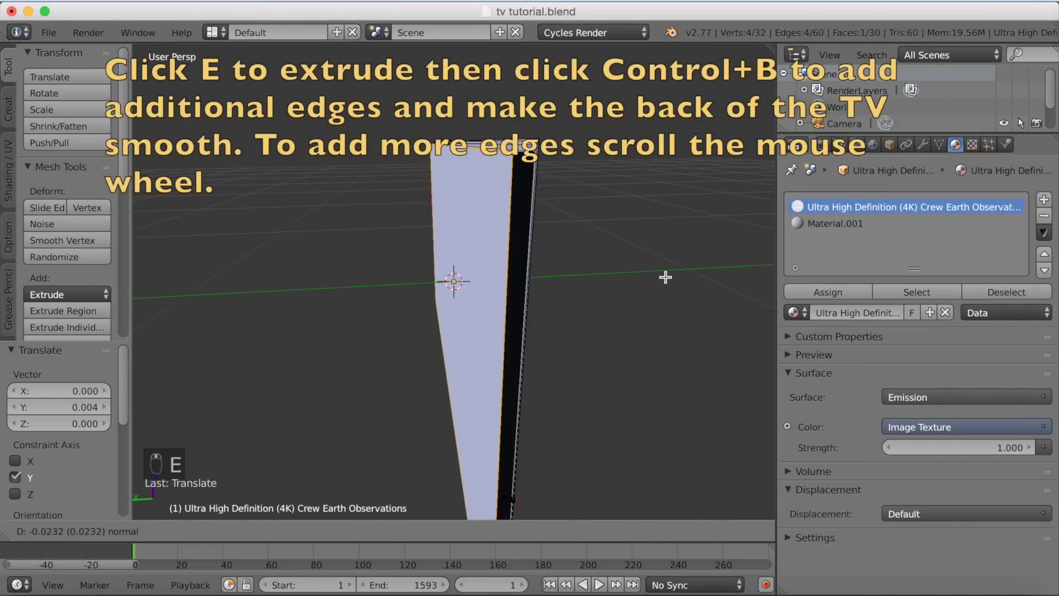
pyautogui.click(629, 265)
pyautogui.moveTo(627, 262); pyautogui.dragTo(623, 270, button='middle')
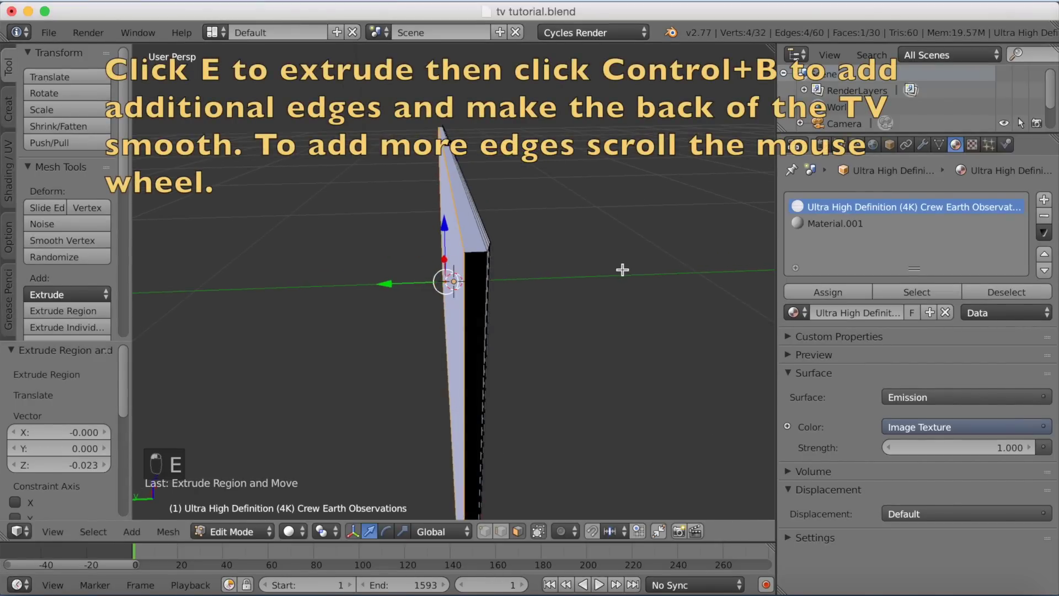
# Step: Round the extruded back edges with a 9-segment bevel of 0.013 amount
pyautogui.hotkey('ctrl', 'b')
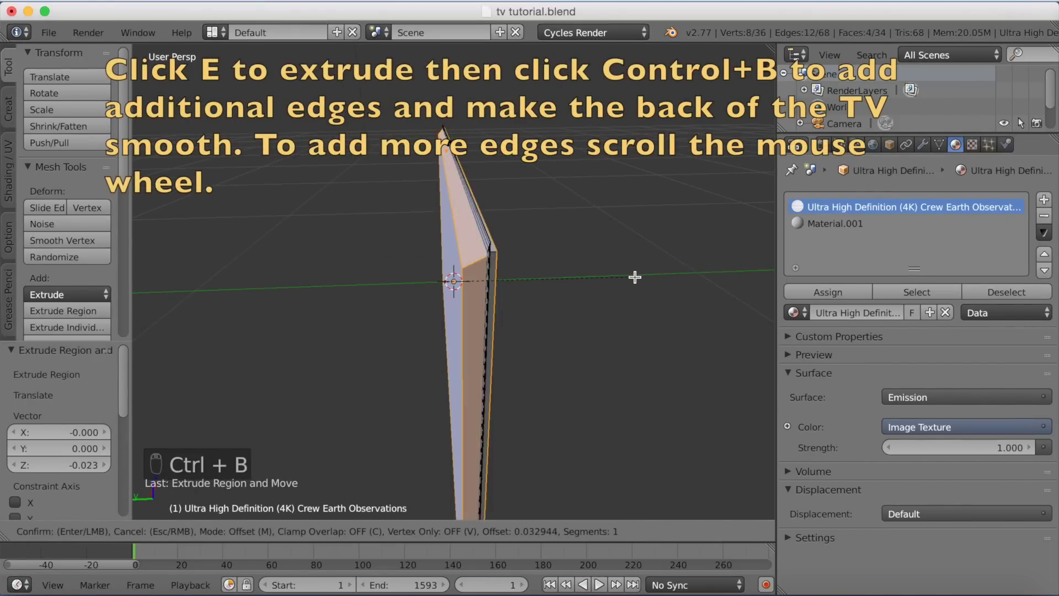
pyautogui.scroll(2, 633, 279)
pyautogui.scroll(2, 633, 279)
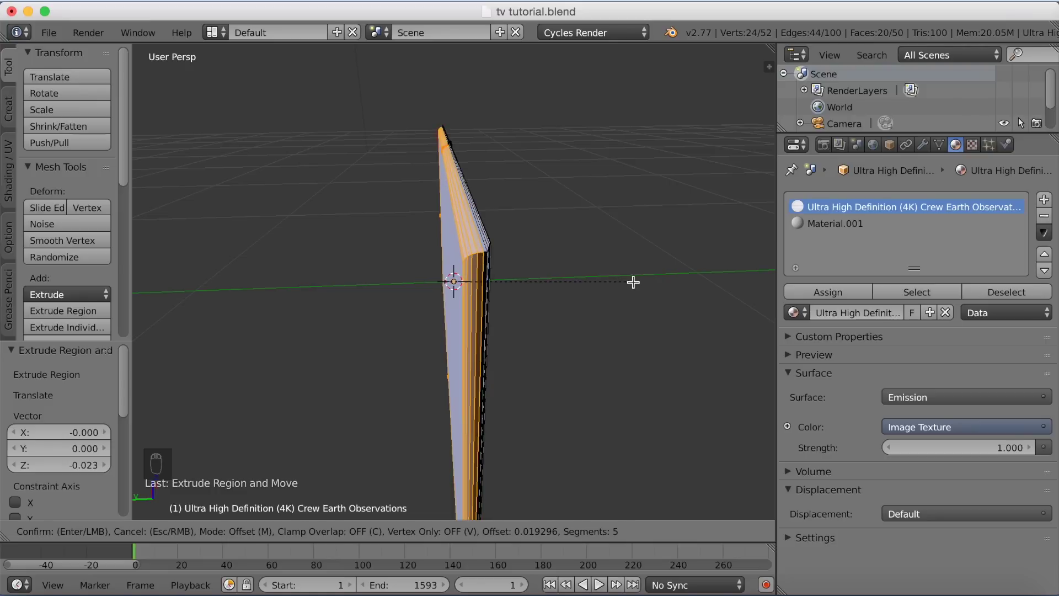
pyautogui.scroll(4, 632, 282)
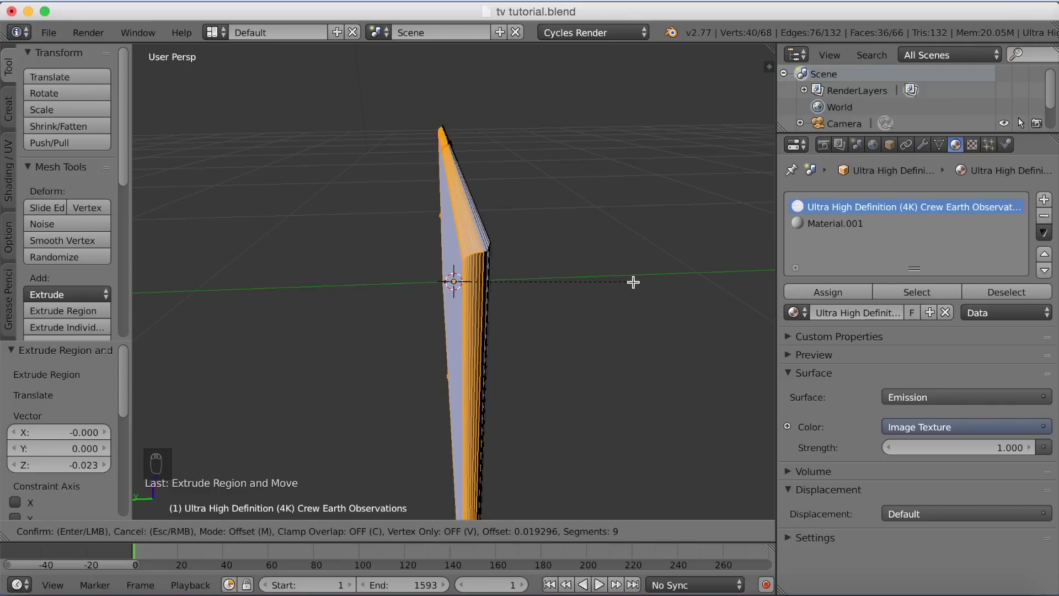
pyautogui.click(632, 282)
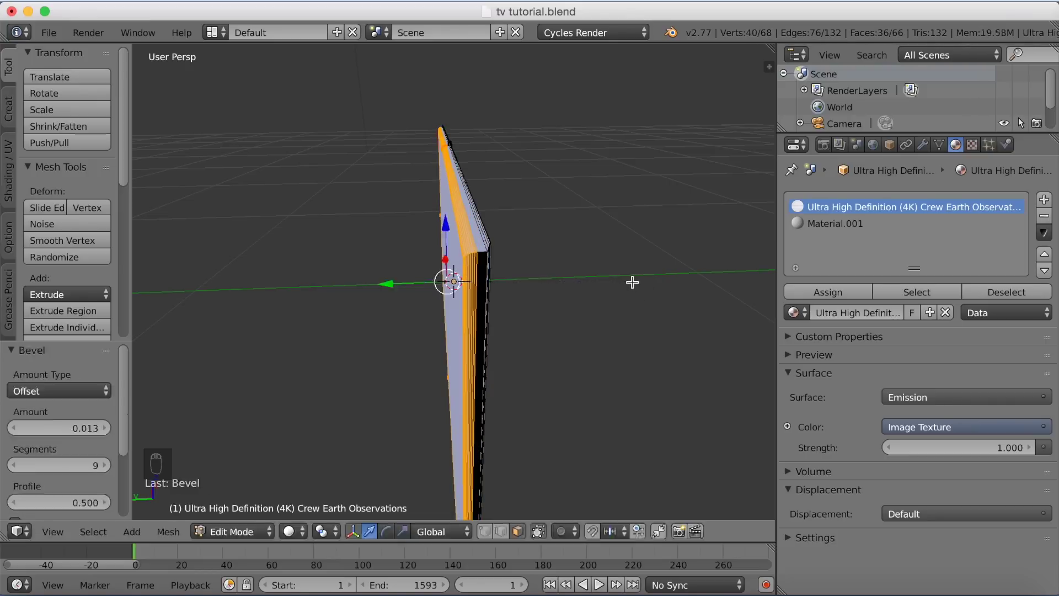
pyautogui.moveTo(546, 313); pyautogui.dragTo(239, 283, button='middle')
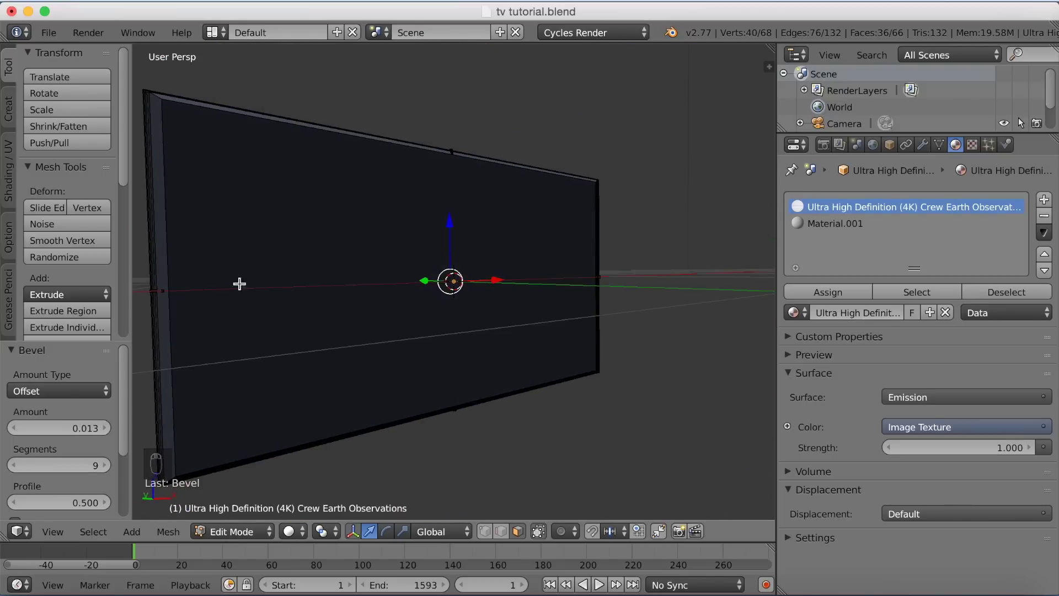
pyautogui.click(289, 531)
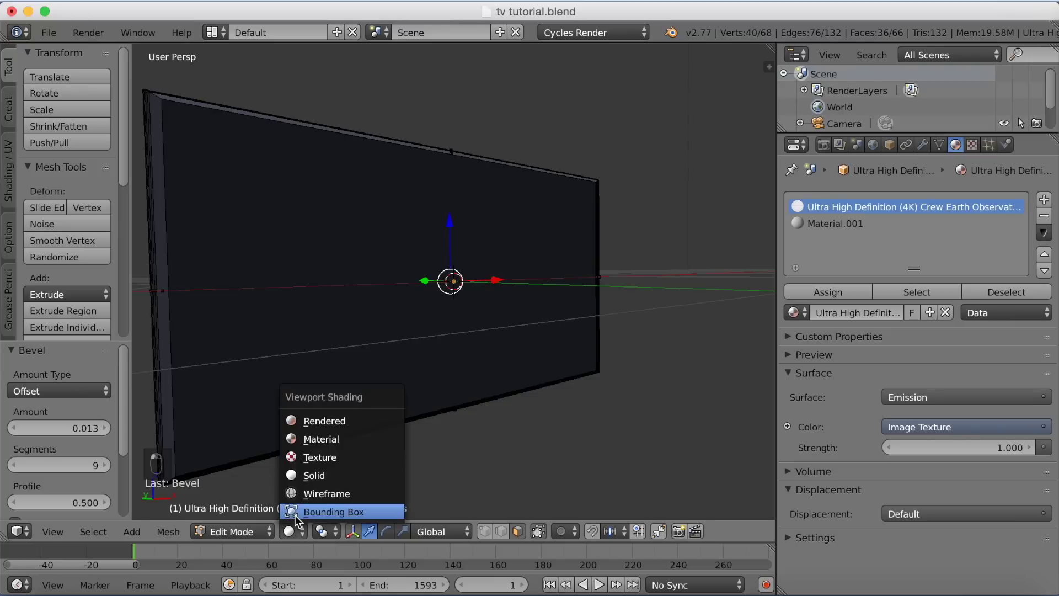
# Step: Preview the Earth footage on the screen in rendered shading at frame 160
pyautogui.click(324, 420)
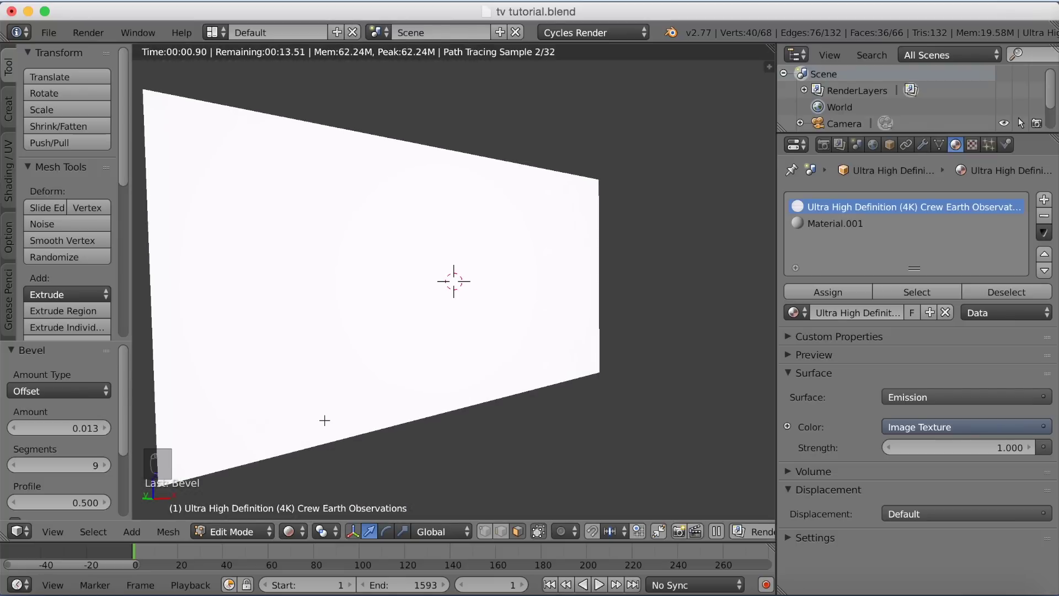
pyautogui.click(496, 551)
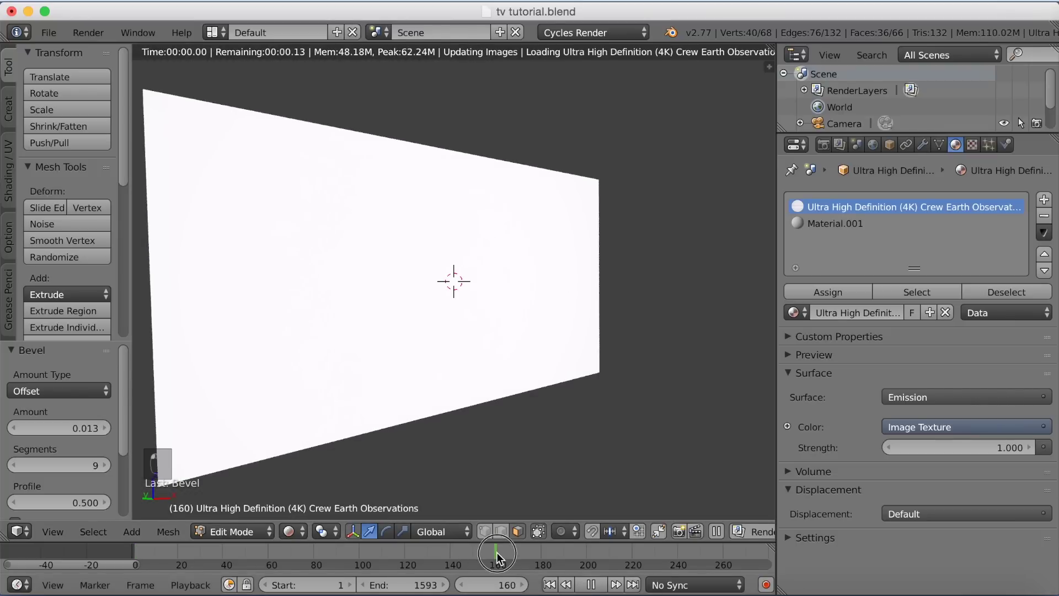
pyautogui.moveTo(485, 442); pyautogui.dragTo(402, 374, button='middle')
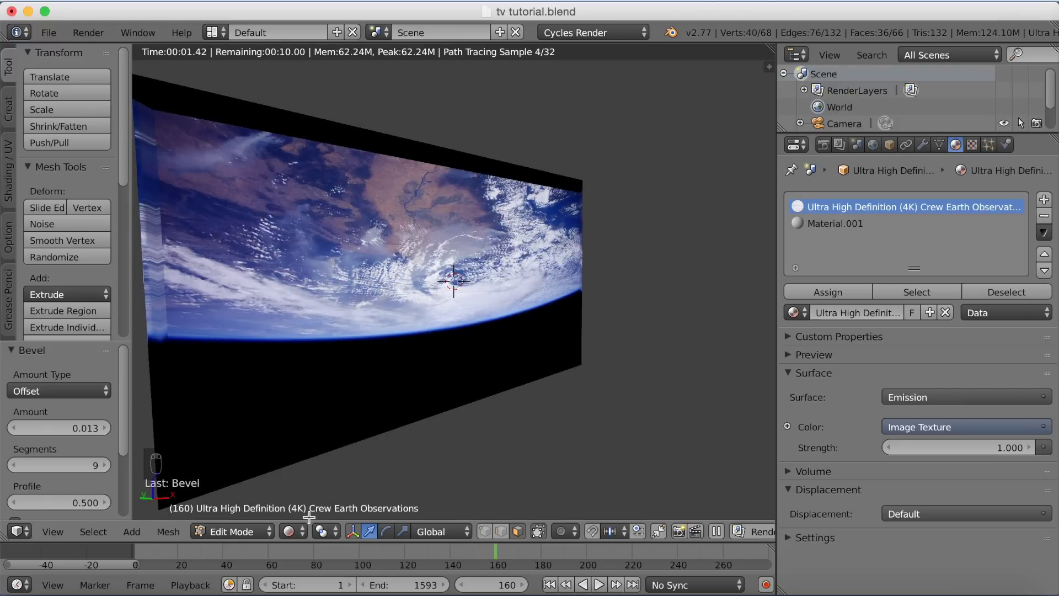
# Step: Return the viewport to solid shading and select all of the TV mesh
pyautogui.click(292, 531)
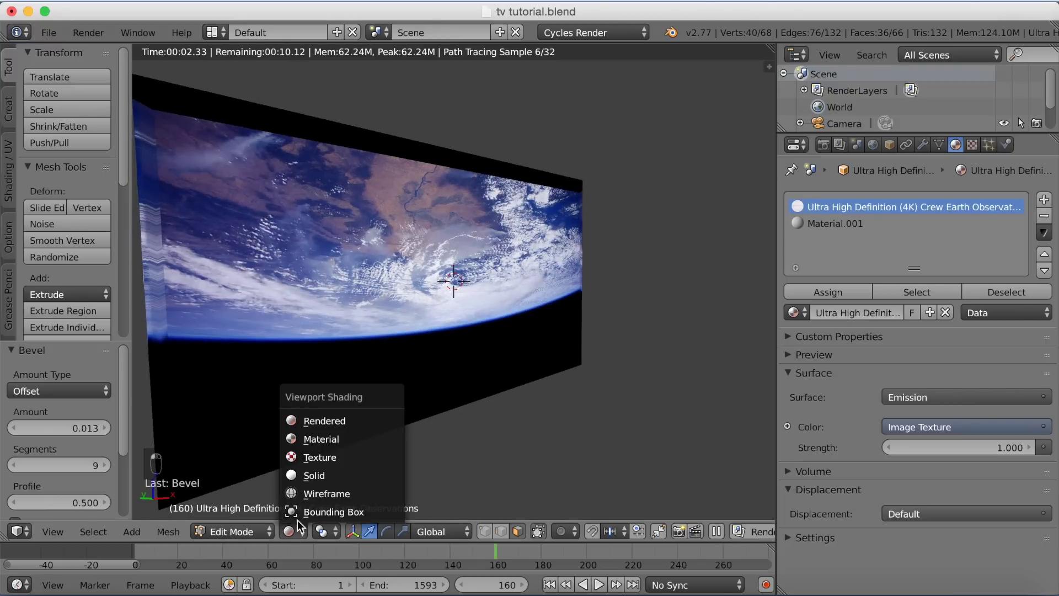
pyautogui.click(301, 473)
pyautogui.moveTo(335, 445); pyautogui.dragTo(309, 420, button='middle')
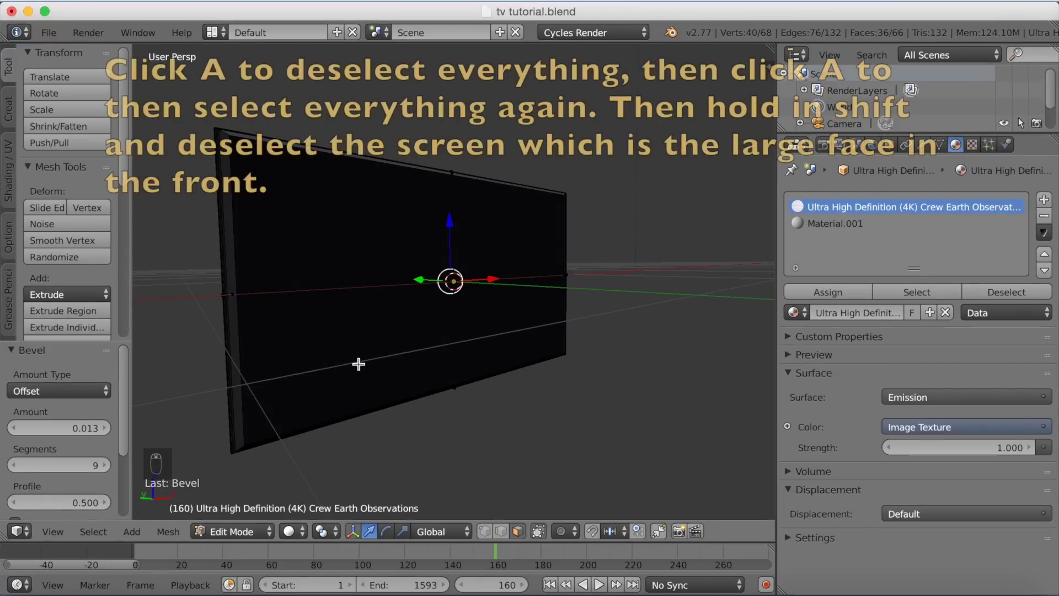
pyautogui.press('a')
pyautogui.press('a')
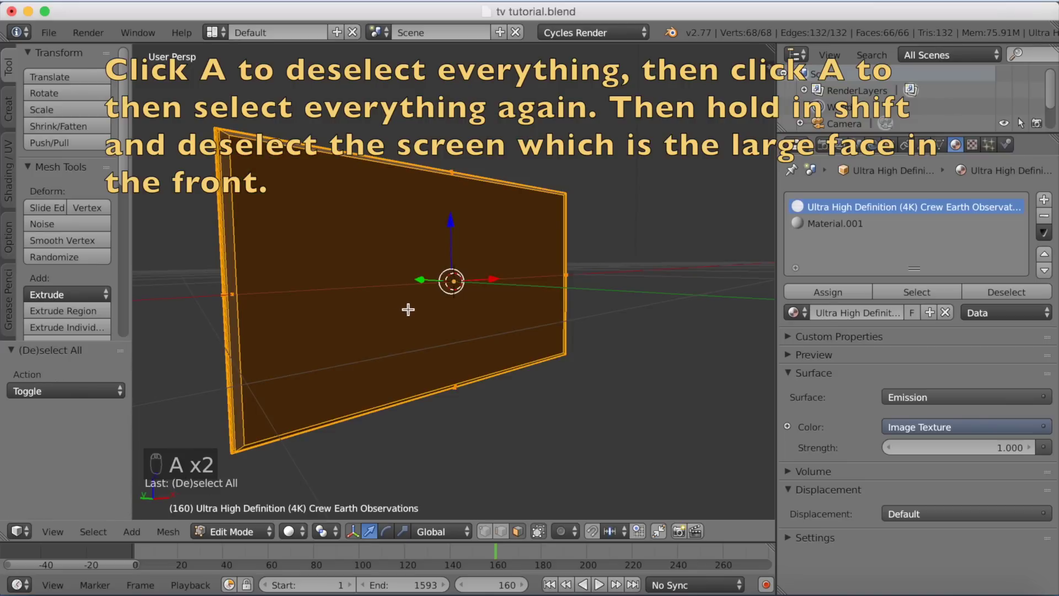
# Step: Deselect the front screen face and assign Material.001 to the frame faces
pyautogui.keyDown('shift'); pyautogui.rightClick(452, 282); pyautogui.keyUp('shift')
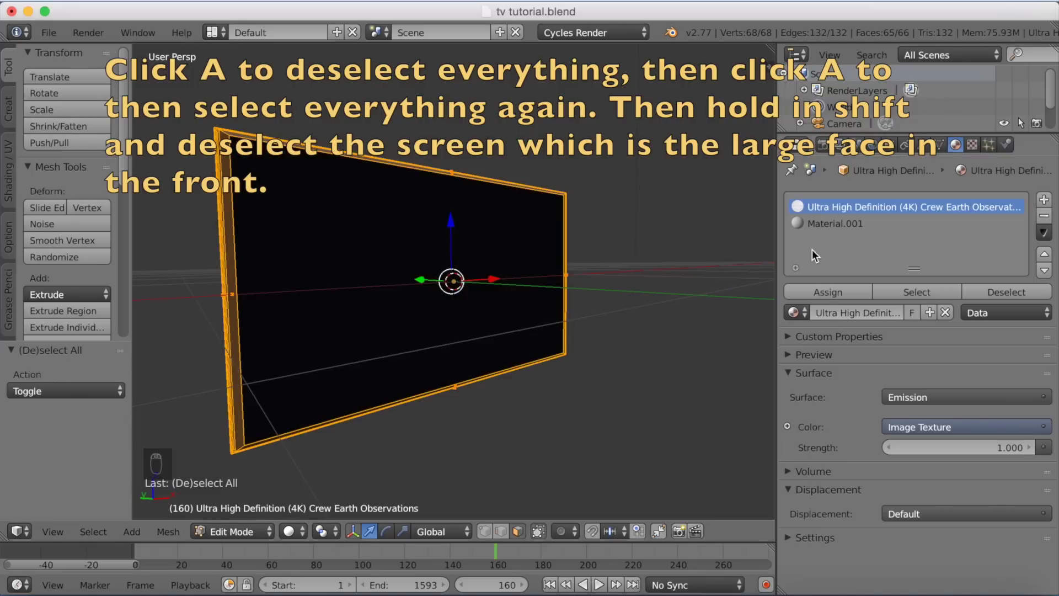
pyautogui.click(824, 224)
pyautogui.click(827, 292)
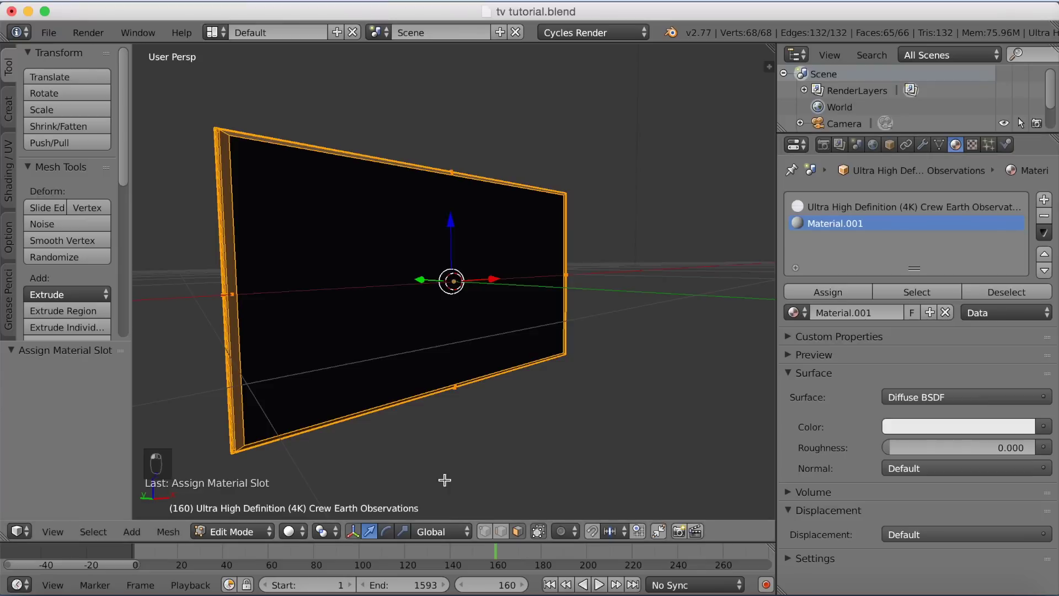
# Step: Switch the viewport to rendered shading and orbit around the TV
pyautogui.click(321, 532)
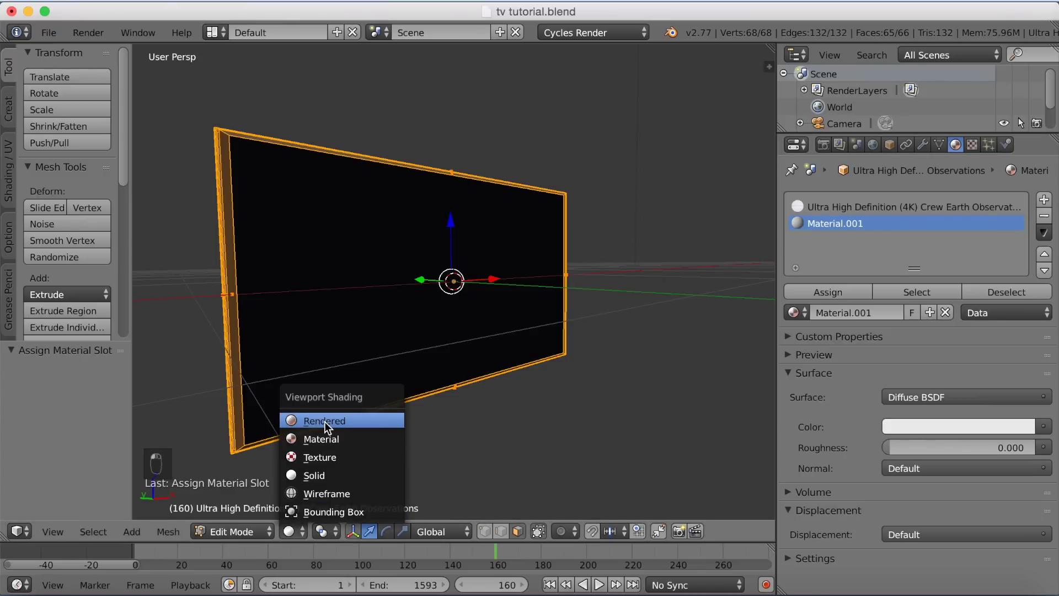
pyautogui.click(324, 421)
pyautogui.moveTo(325, 392); pyautogui.dragTo(453, 398, button='middle')
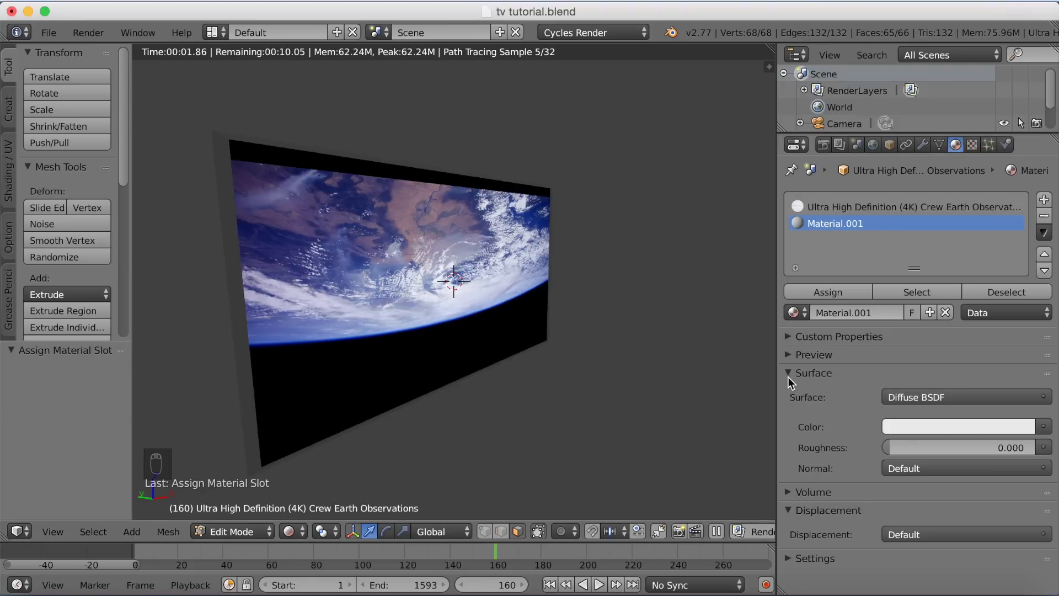
pyautogui.click(901, 390)
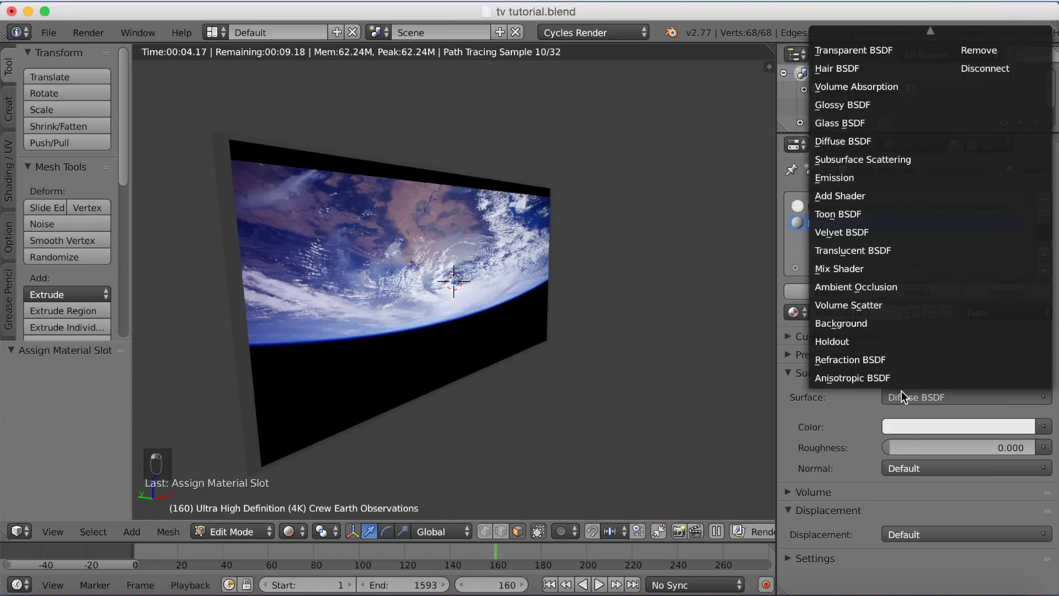
# Step: Make Material.001 a dark grey (0.281) Glass BSDF with 0.300 roughness, and enable World nodes
pyautogui.click(852, 124)
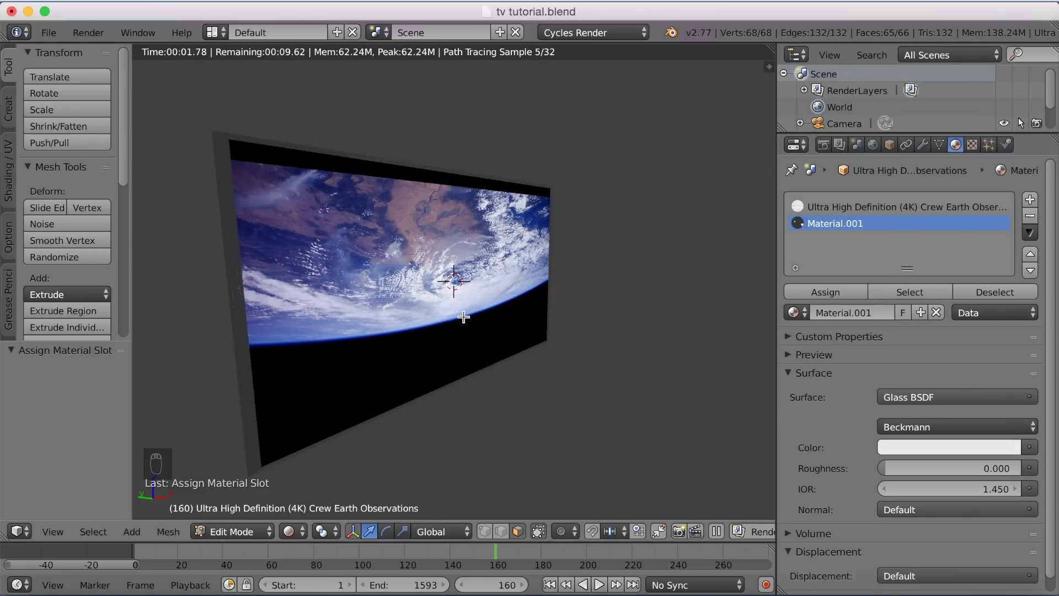
pyautogui.moveTo(428, 336); pyautogui.dragTo(482, 345, button='middle')
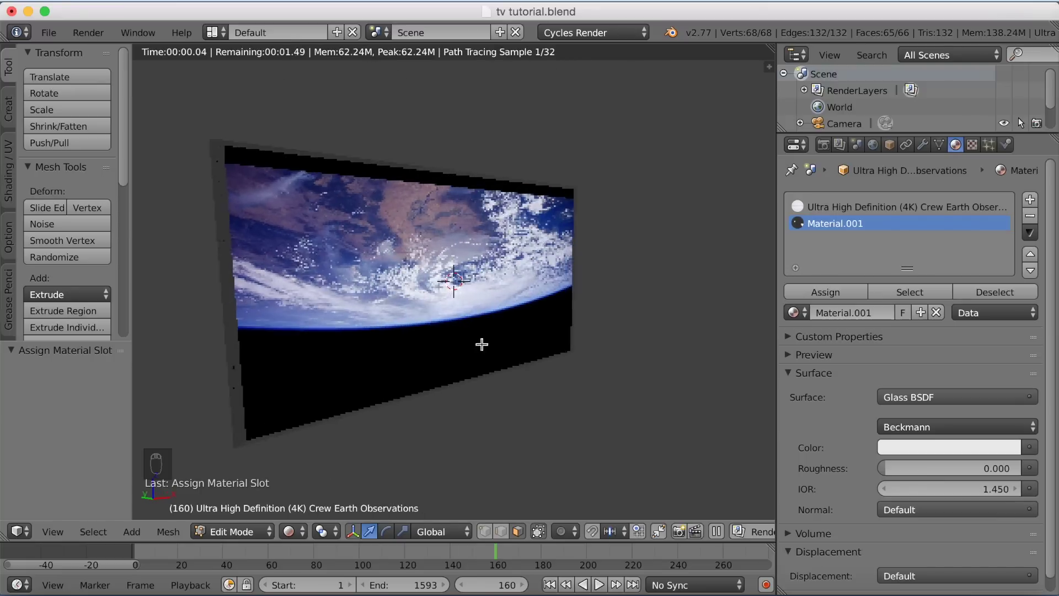
pyautogui.click(893, 467)
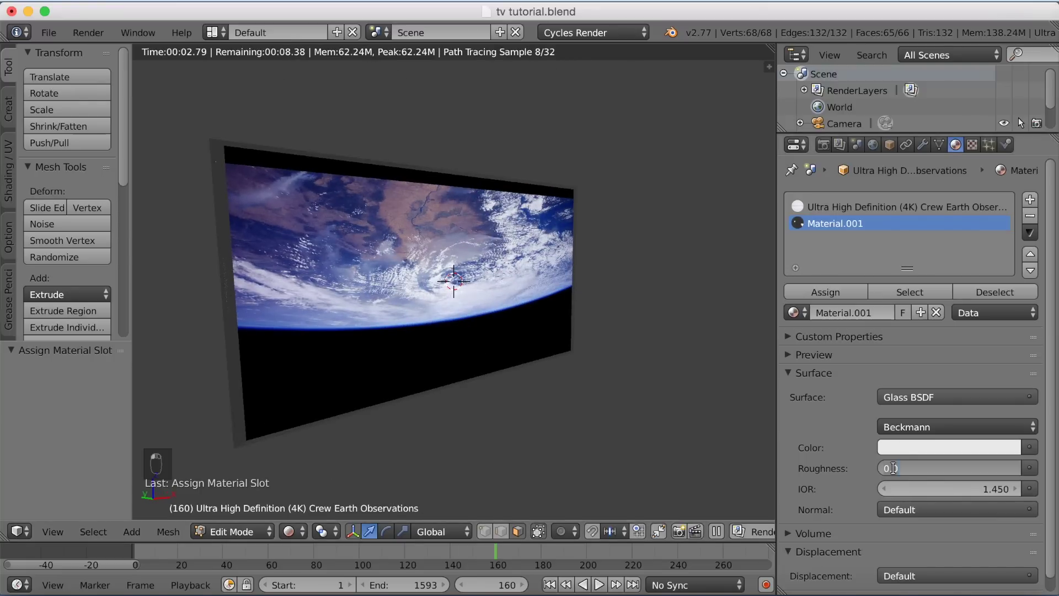
pyautogui.write('3')
pyautogui.press('Return')
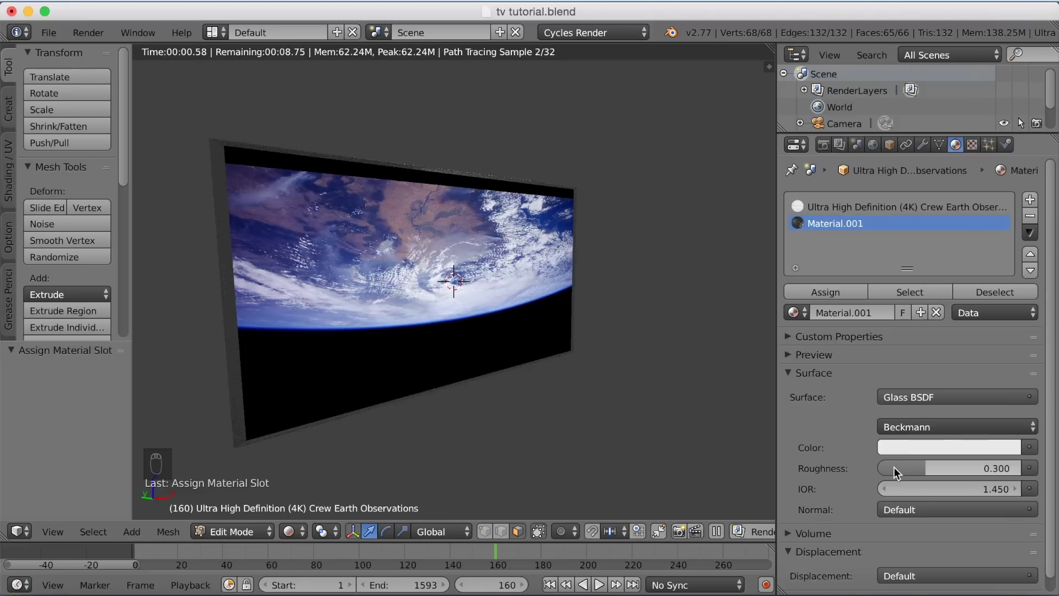
pyautogui.click(908, 448)
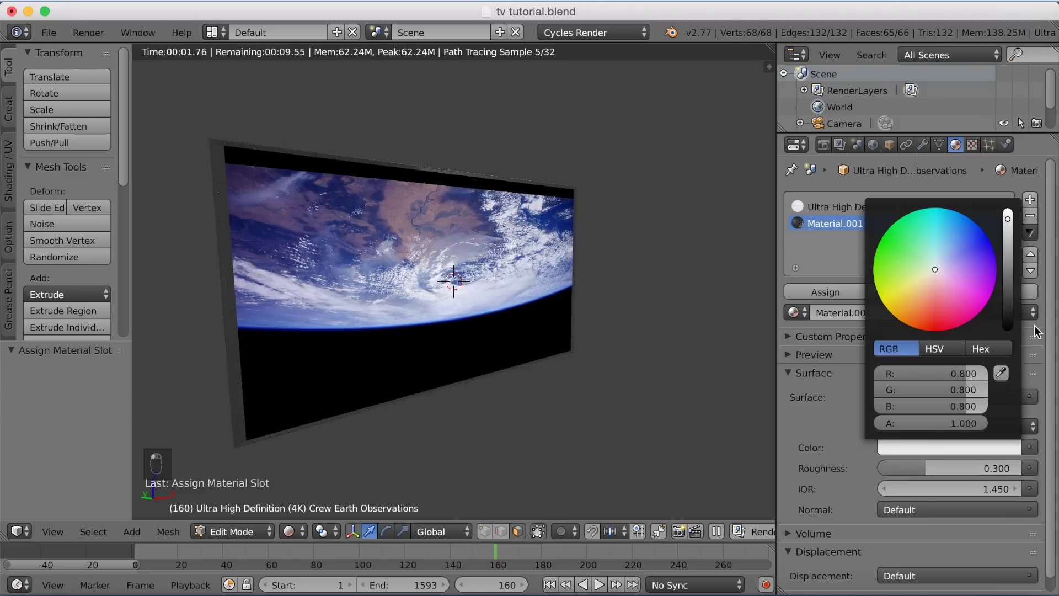
pyautogui.click(1006, 260)
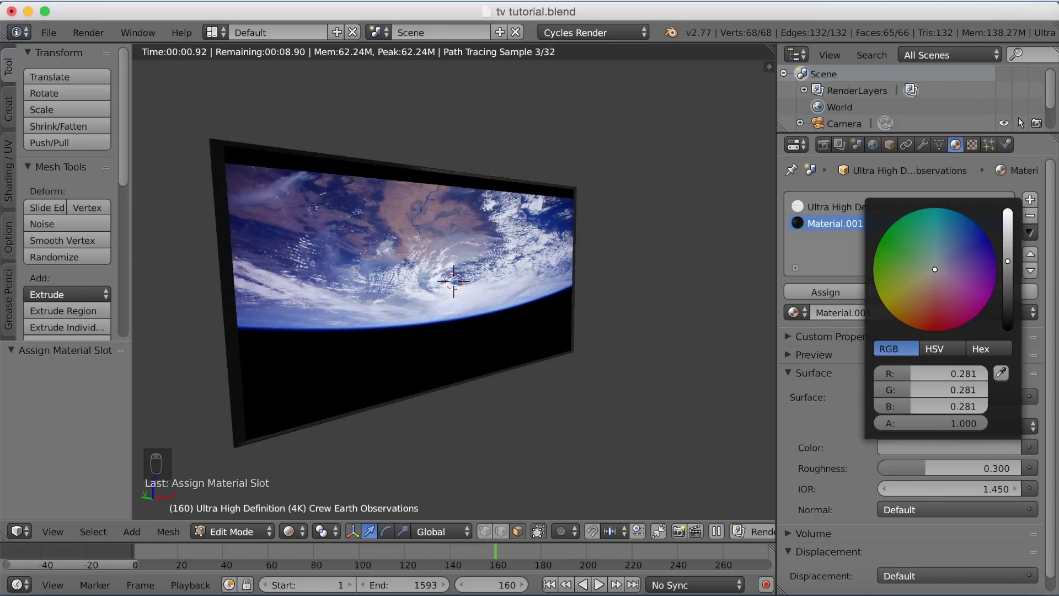
pyautogui.click(872, 145)
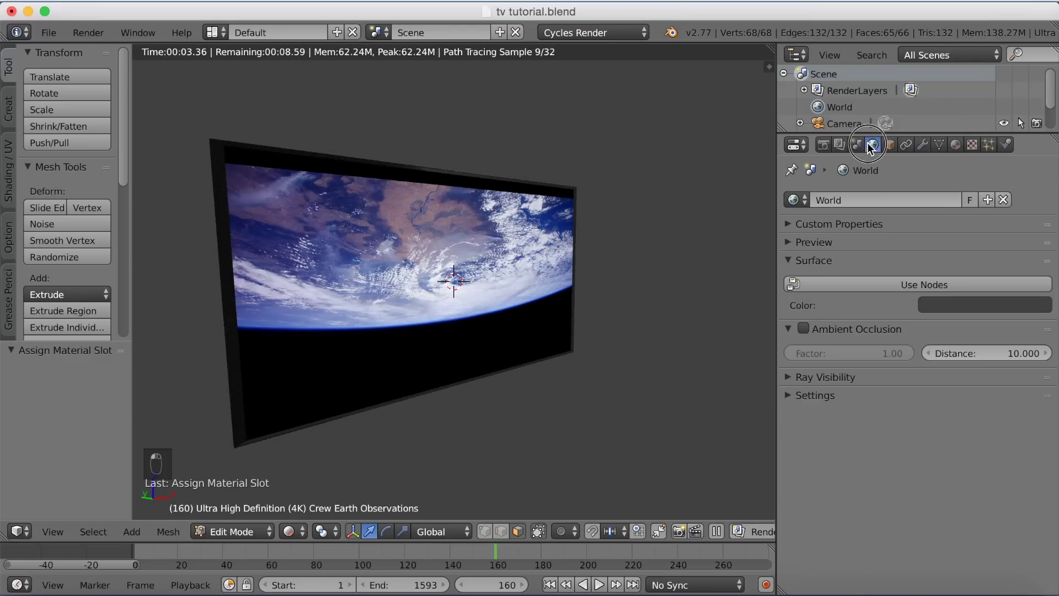
pyautogui.click(941, 287)
# Step: Set the World background colour to a light grey of 0.897
pyautogui.click(940, 314)
pyautogui.moveTo(1027, 146); pyautogui.dragTo(1023, 71)
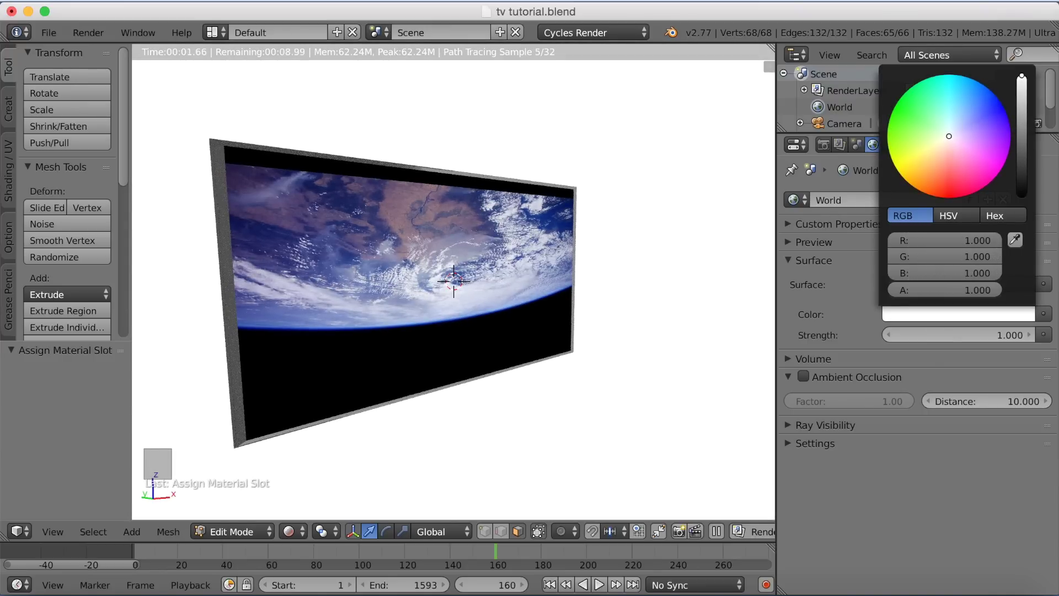
pyautogui.moveTo(1022, 76); pyautogui.dragTo(1021, 80)
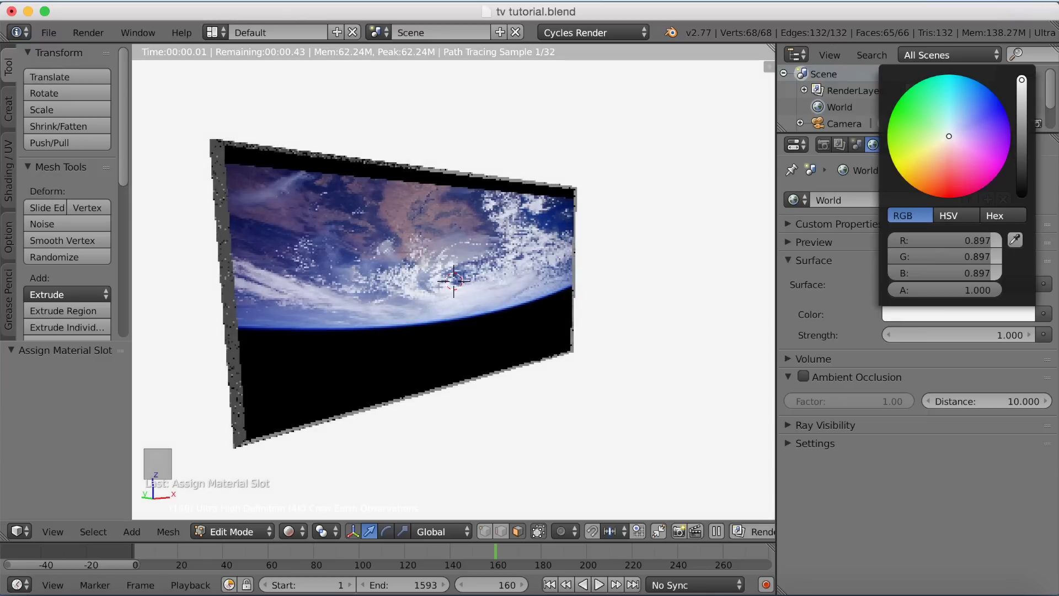
pyautogui.moveTo(435, 249)
pyautogui.mouseDown(button='middle')
pyautogui.moveTo(455, 246)
pyautogui.moveTo(454, 259)
pyautogui.mouseUp(button='middle')
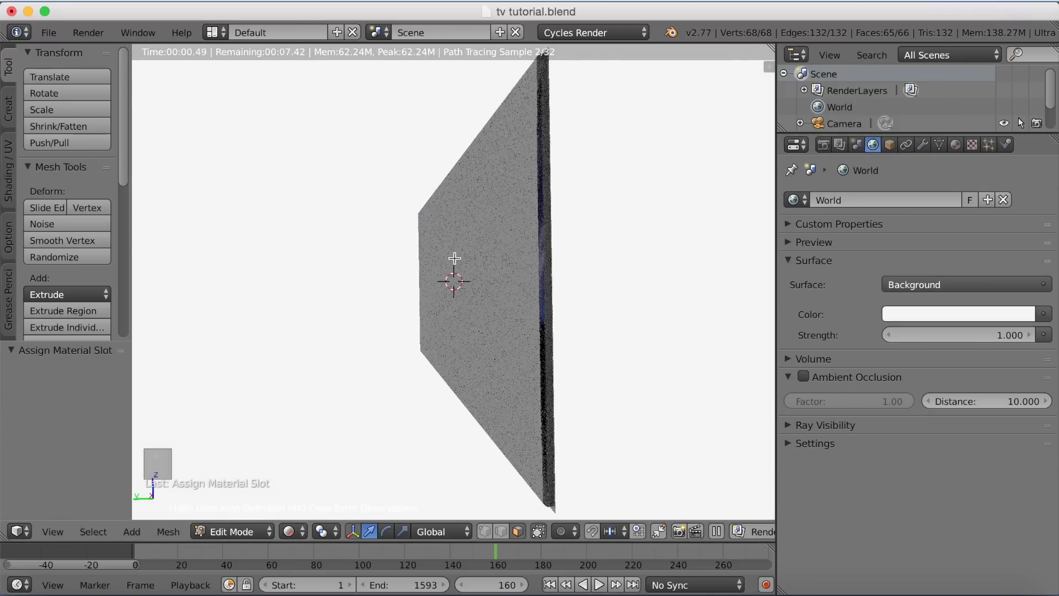
pyautogui.click(283, 532)
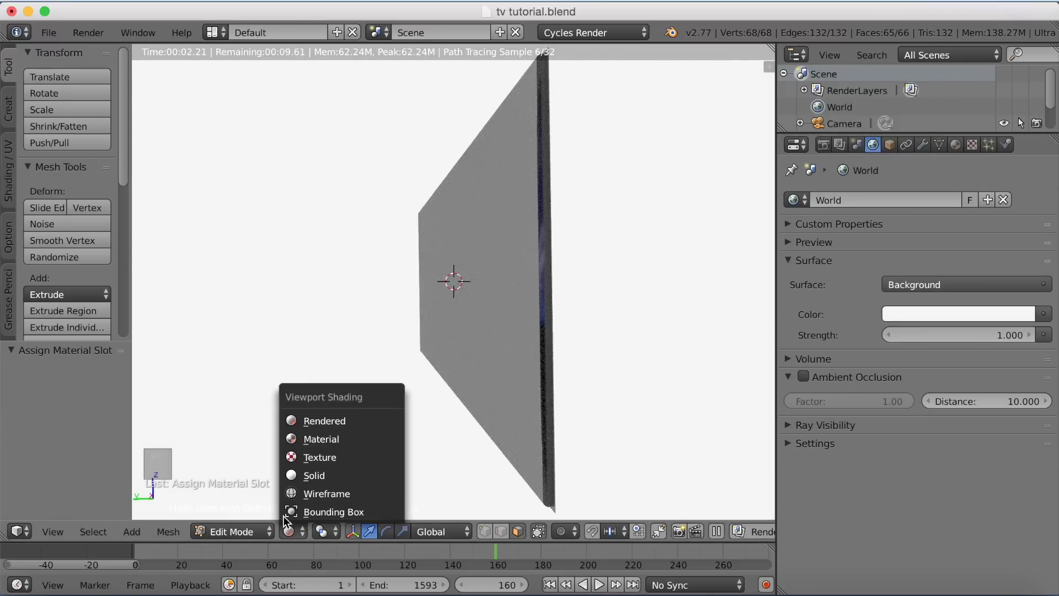
# Step: Return to solid shading and Object Mode, and place the 3D cursor in front of the TV
pyautogui.click(296, 475)
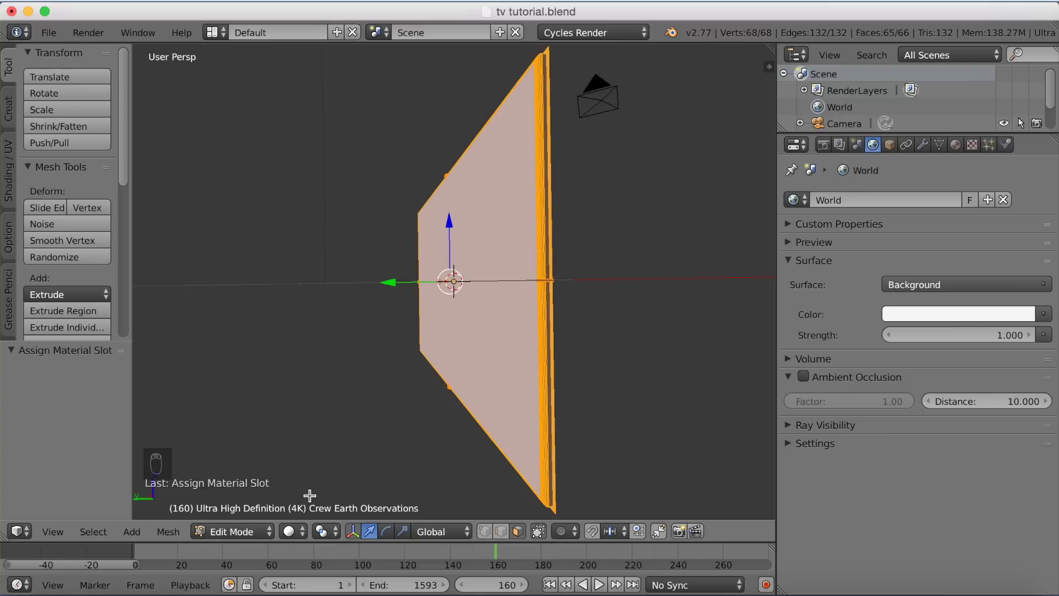
pyautogui.click(253, 532)
pyautogui.click(263, 504)
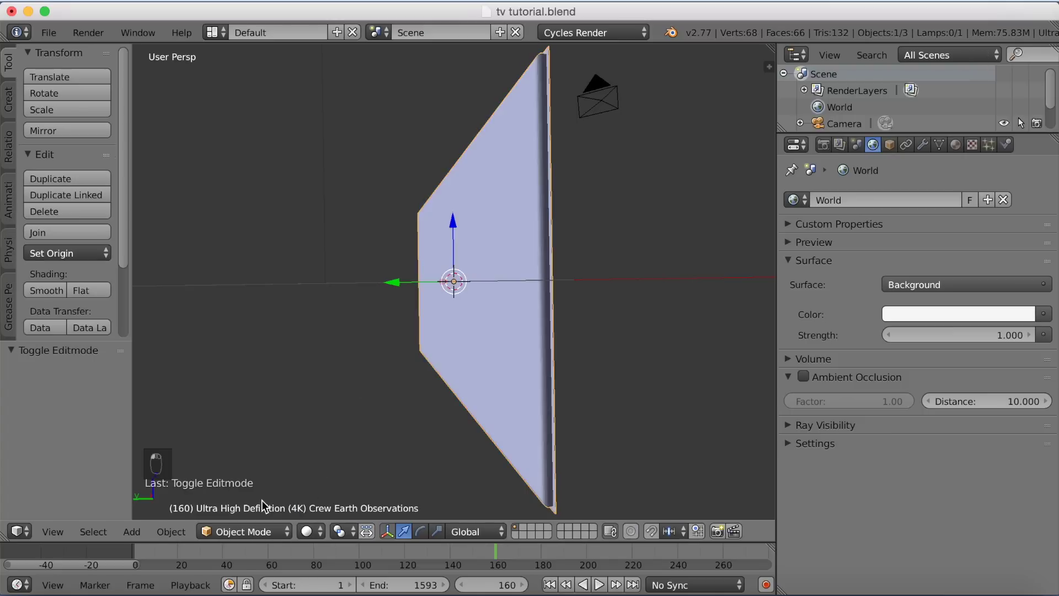
pyautogui.click(441, 281)
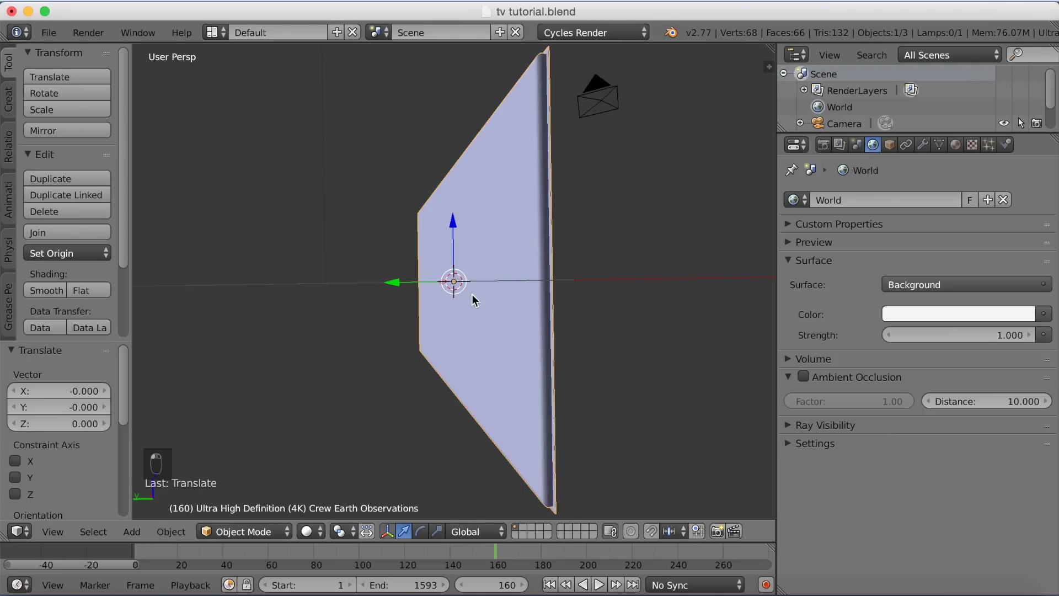
pyautogui.moveTo(472, 294); pyautogui.dragTo(545, 292, button='middle')
pyautogui.click(491, 278)
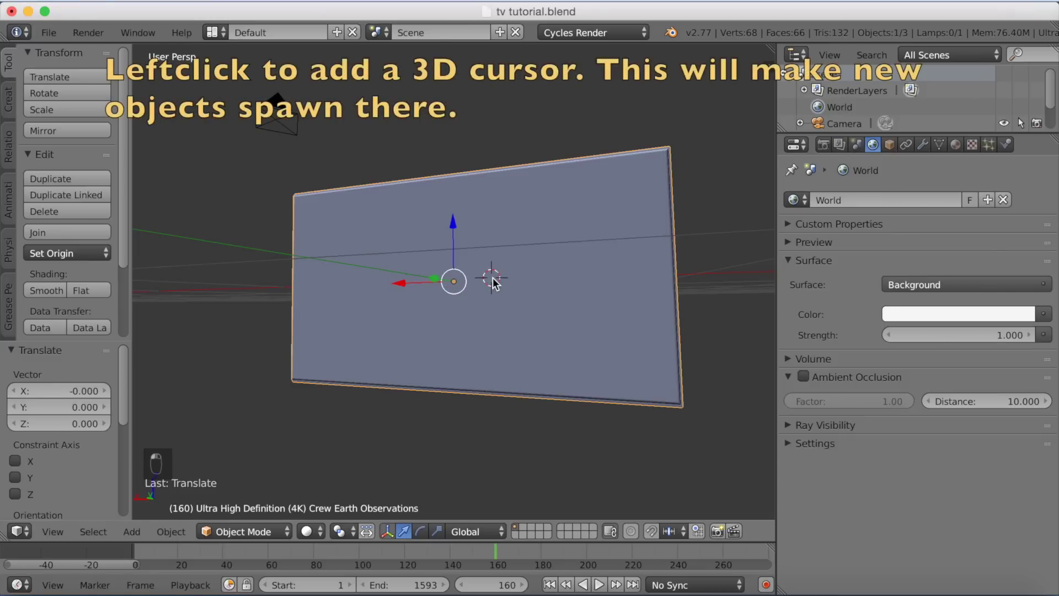
# Step: Add a plane, rotate it 90° around X, and scale it up 5.994 times as a backdrop
pyautogui.click(10, 104)
pyautogui.click(58, 92)
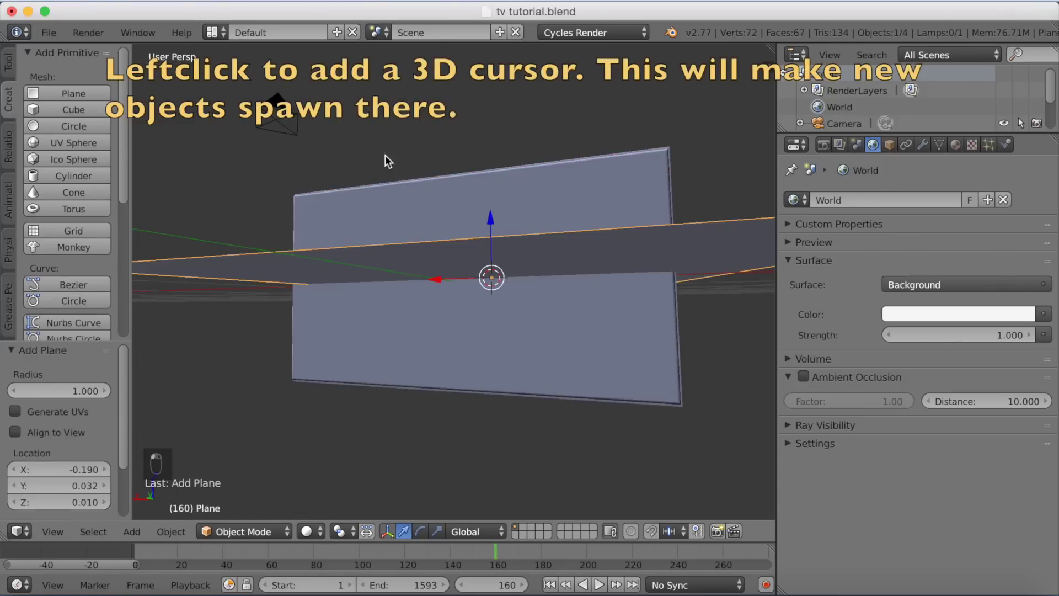
pyautogui.press('r')
pyautogui.write('x90')
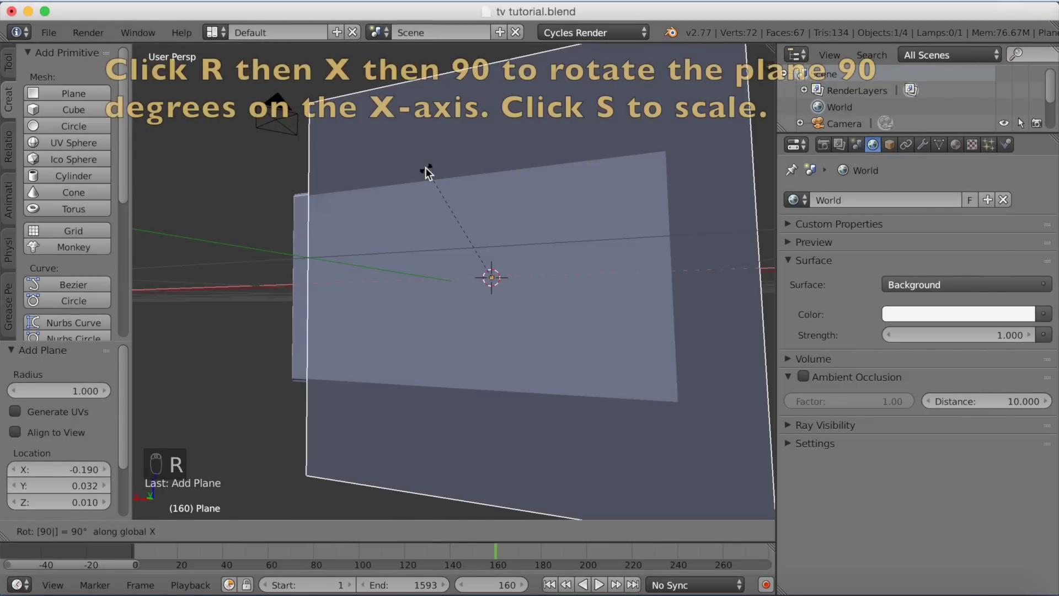
pyautogui.press('Return')
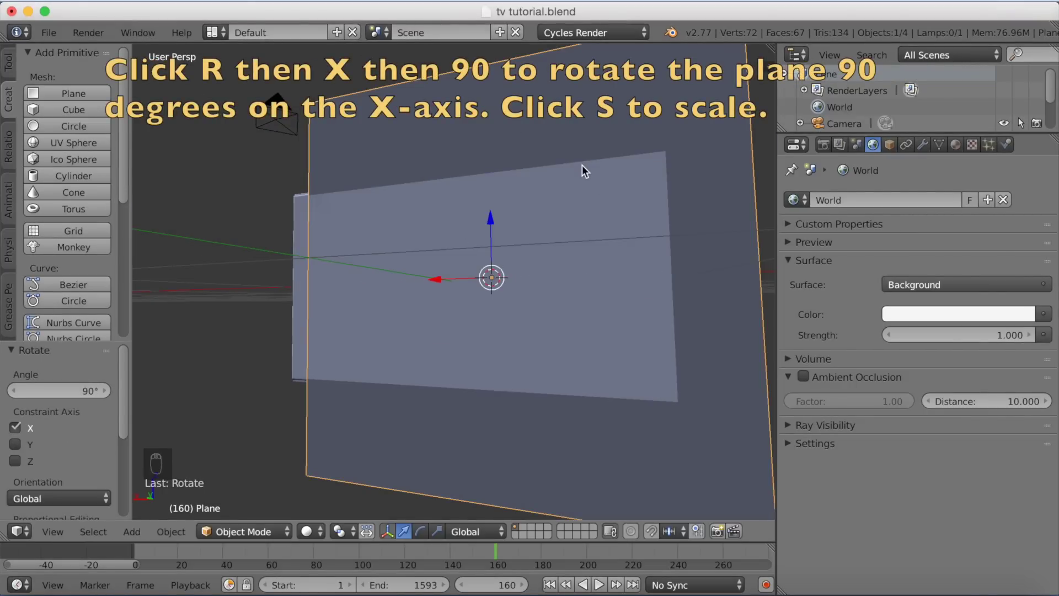
pyautogui.press('s')
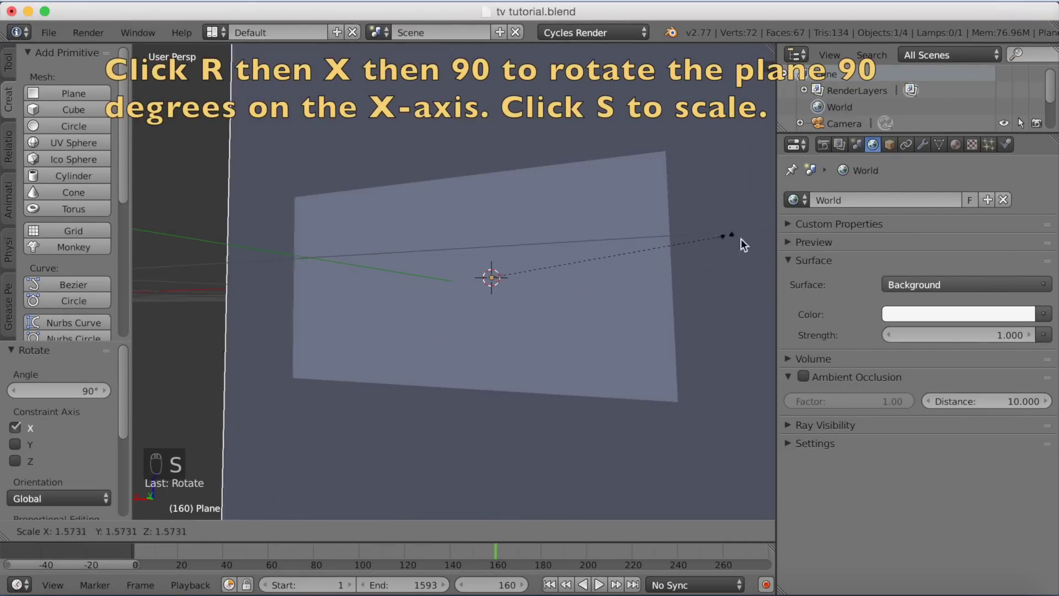
pyautogui.click(762, 298)
pyautogui.scroll(-5, 584, 286)
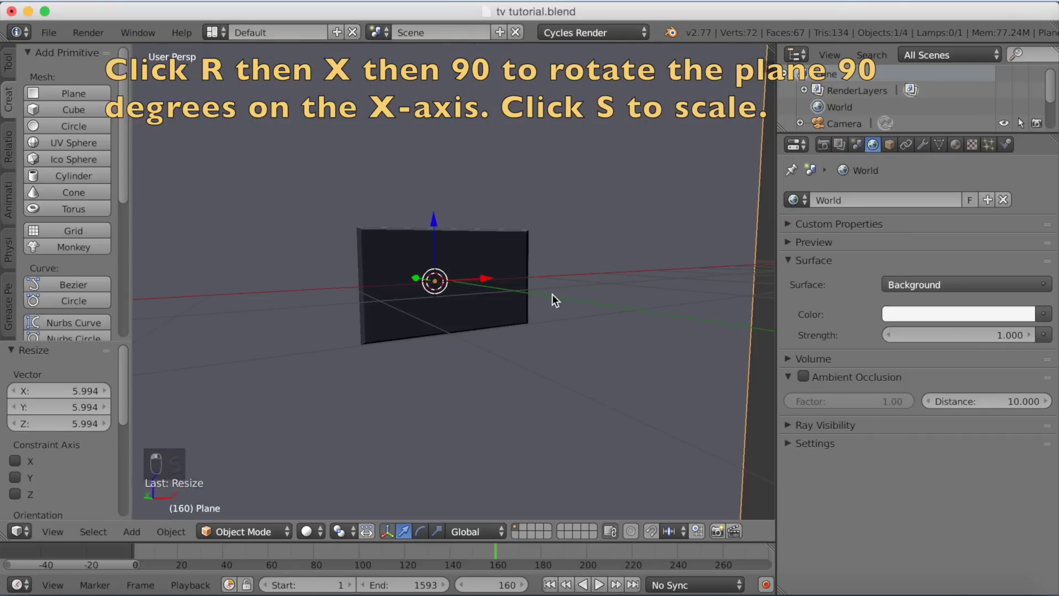
pyautogui.hscroll(-10, 579, 289)
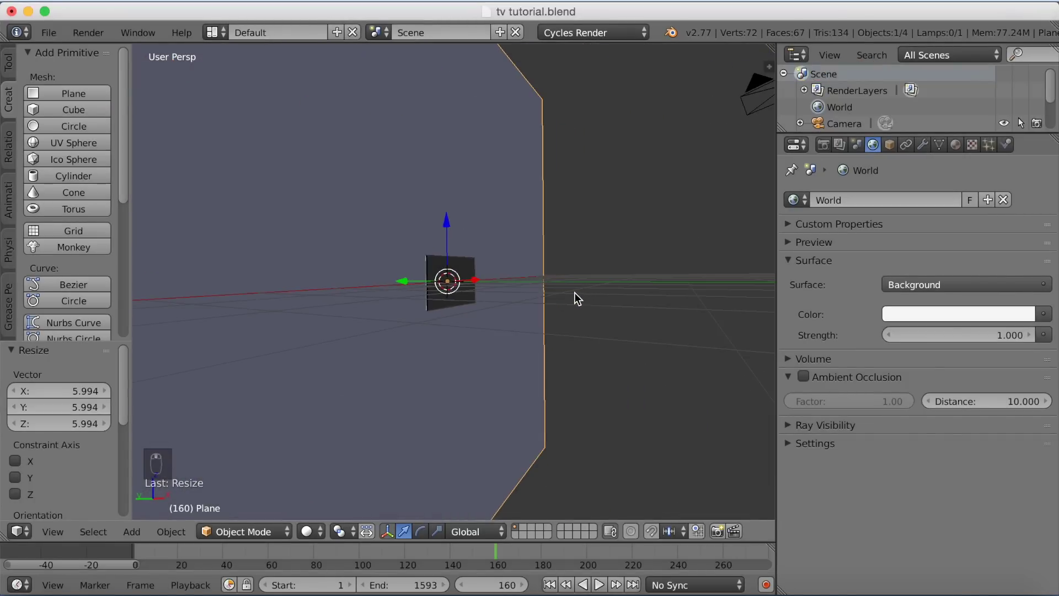
pyautogui.scroll(-5, 574, 293)
pyautogui.scroll(5, 568, 293)
pyautogui.hscroll(-3, 538, 302)
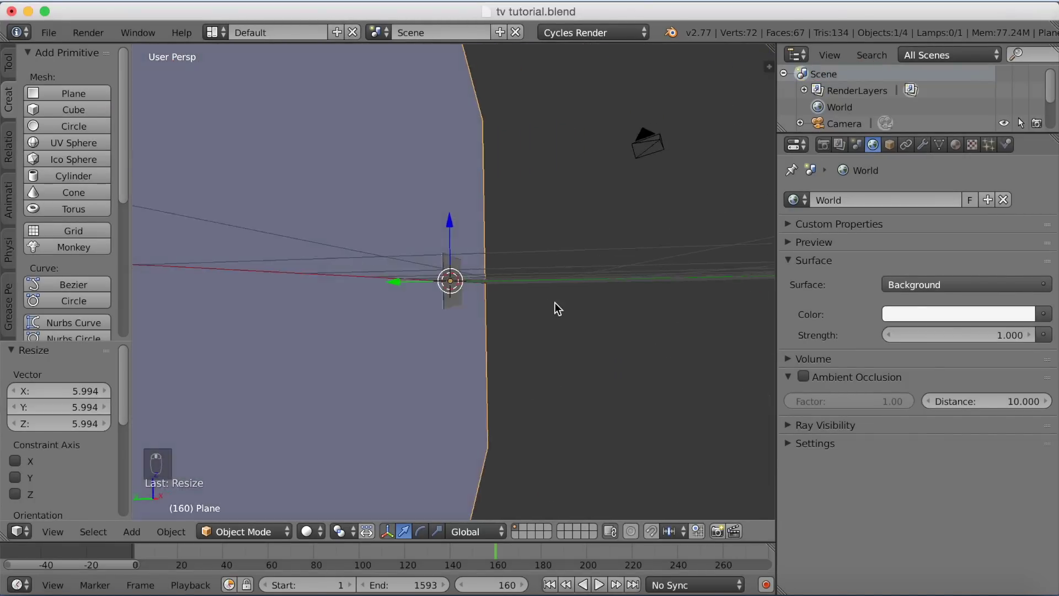
pyautogui.hscroll(-6, 554, 302)
# Step: Select the lamp and move it to a new position
pyautogui.rightClick(397, 83)
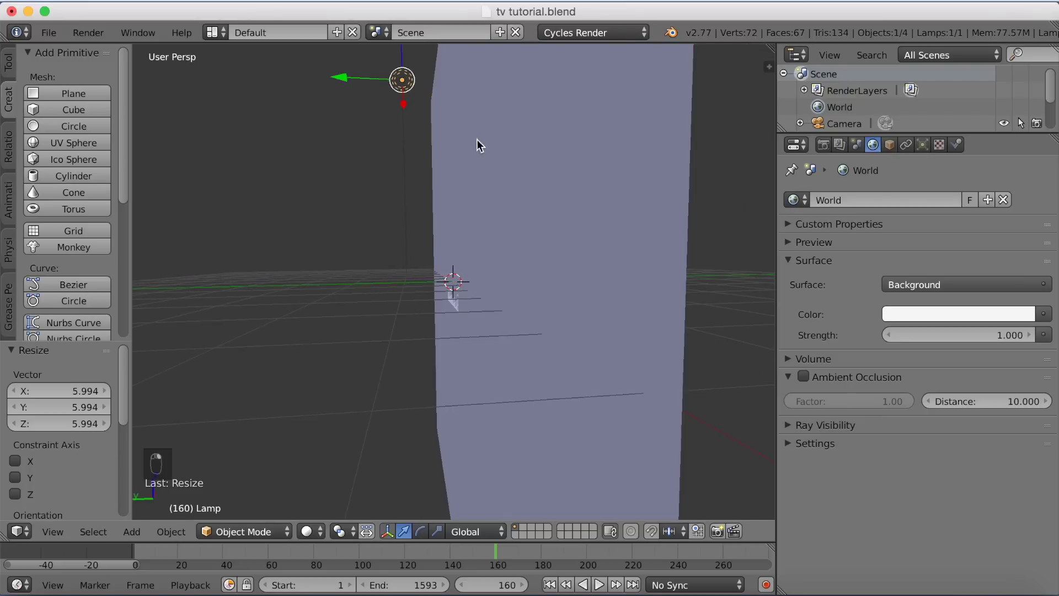
pyautogui.hscroll(-10, 490, 175)
pyautogui.press('g')
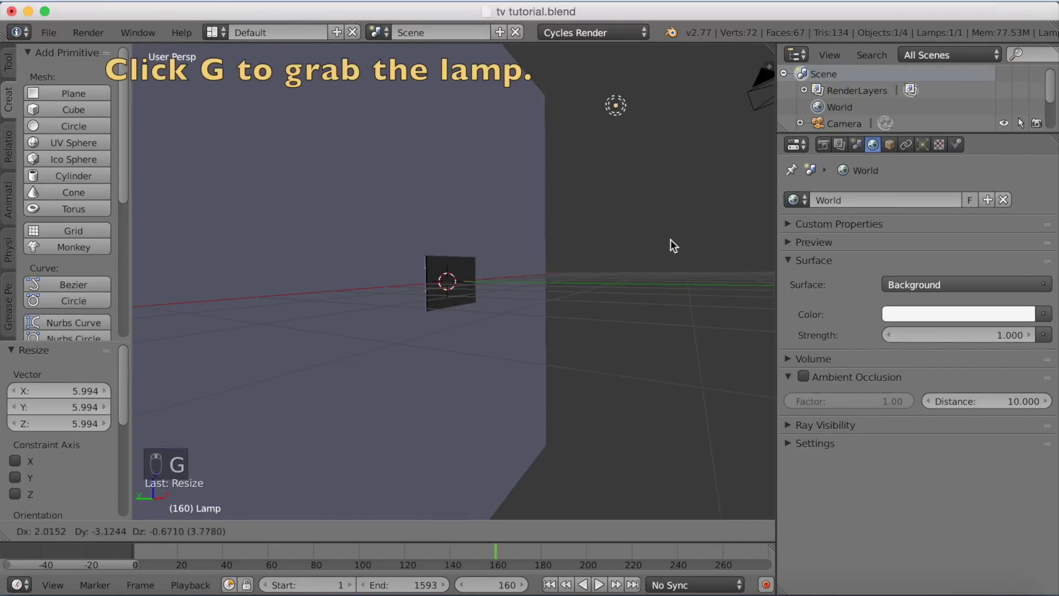
pyautogui.click(712, 265)
pyautogui.hscroll(-3, 708, 267)
pyautogui.hscroll(-8, 693, 266)
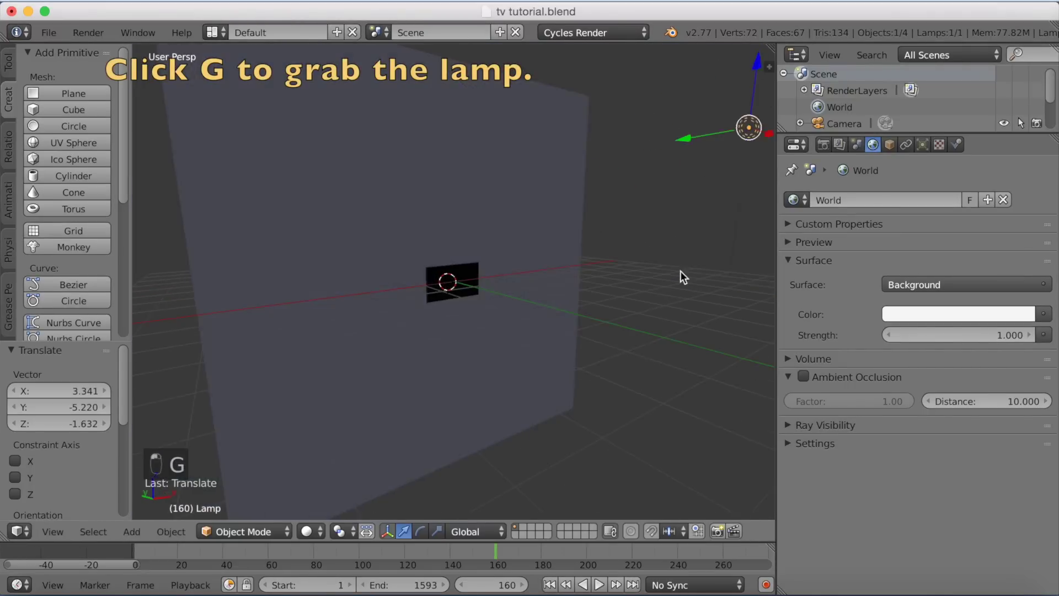
# Step: Make the lamp a Sun of size 0.3 using nodes with strength 3
pyautogui.click(923, 144)
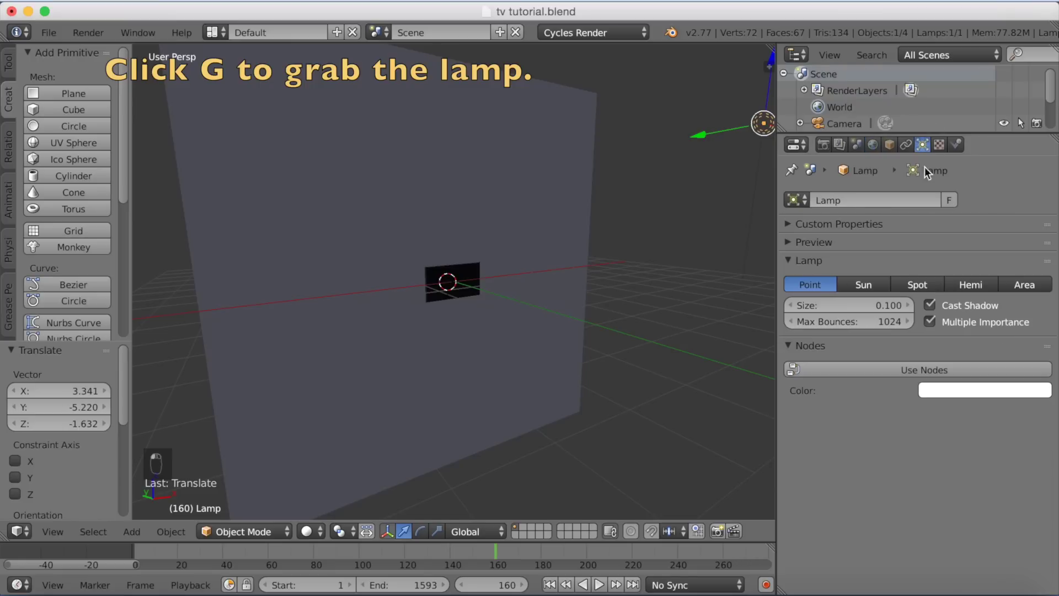
pyautogui.click(875, 286)
pyautogui.click(868, 307)
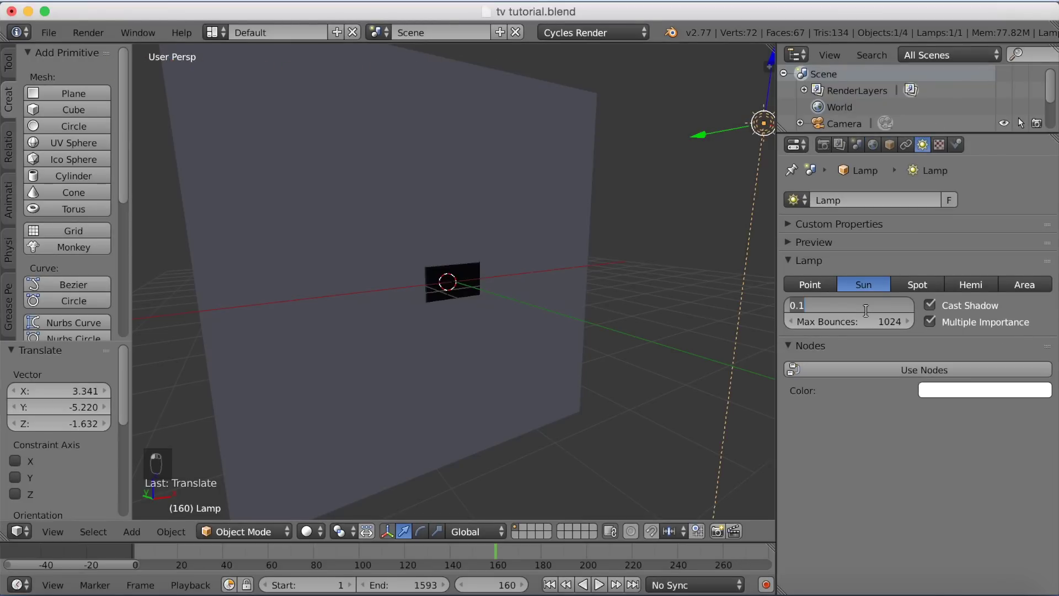
pyautogui.write('0.3')
pyautogui.press('Return')
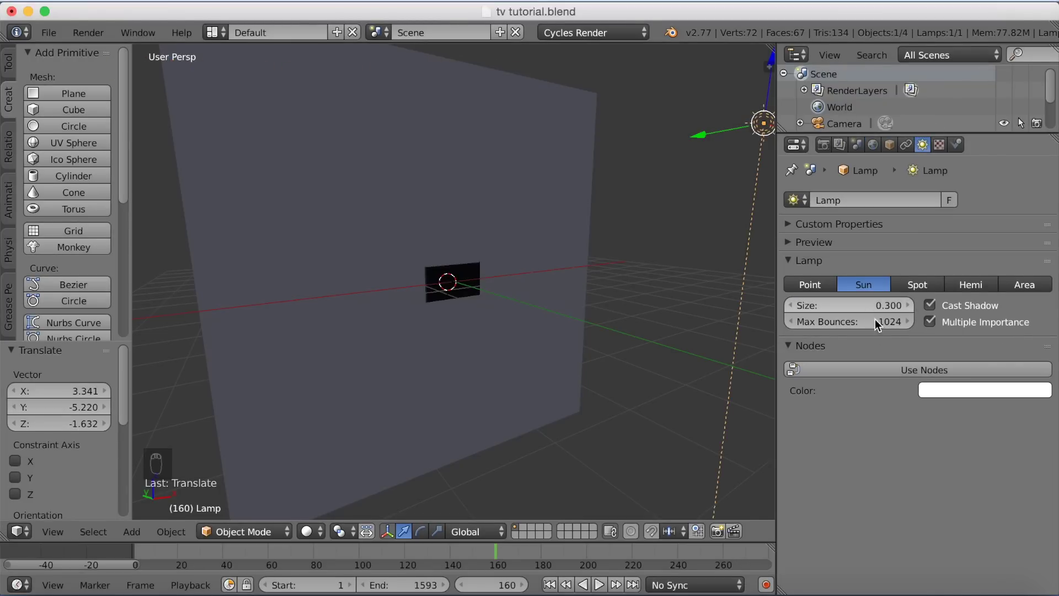
pyautogui.click(888, 367)
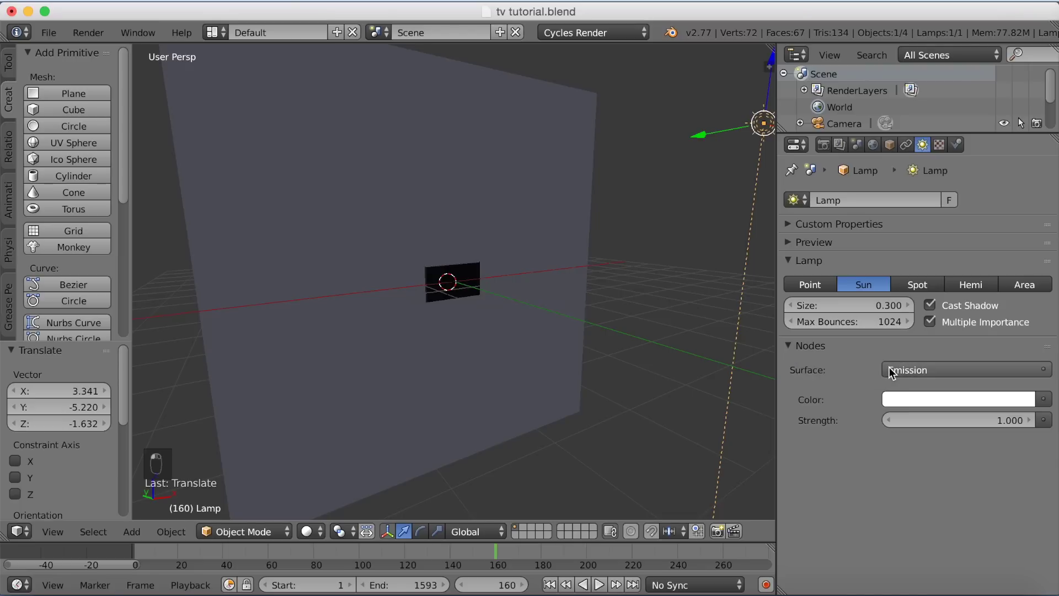
pyautogui.click(942, 421)
pyautogui.write('3')
pyautogui.press('Return')
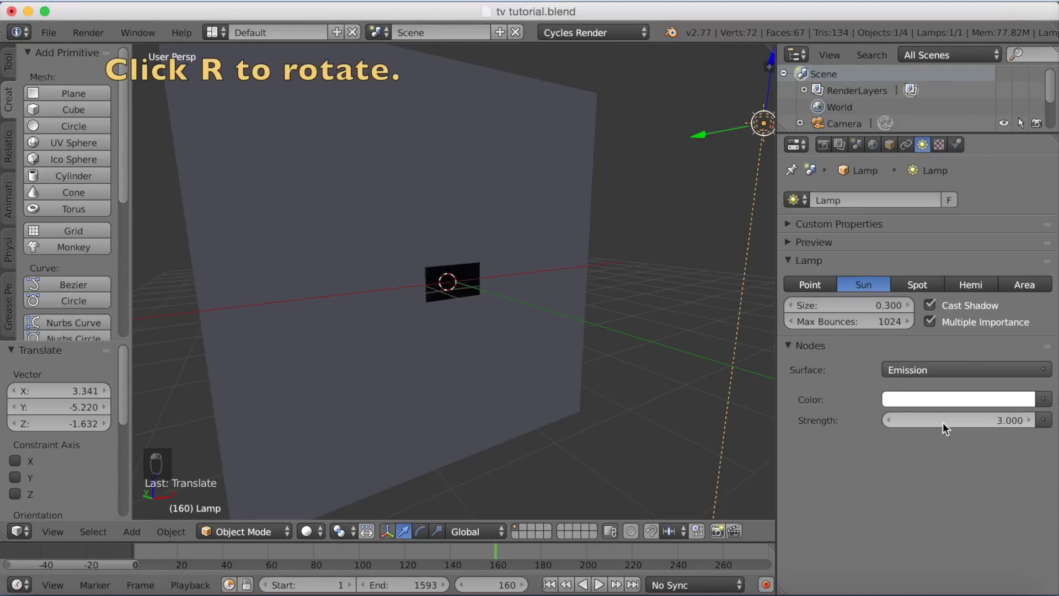
# Step: Rotate and lower the sun lamp to a 43.667° angle aimed at the TV
pyautogui.scroll(-4, 585, 157)
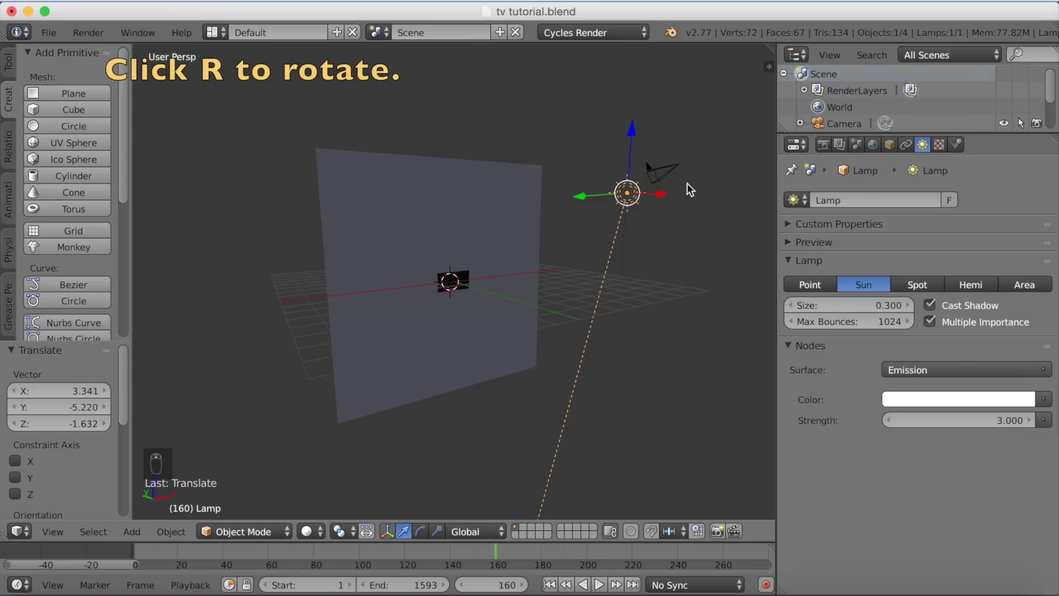
pyautogui.press('r')
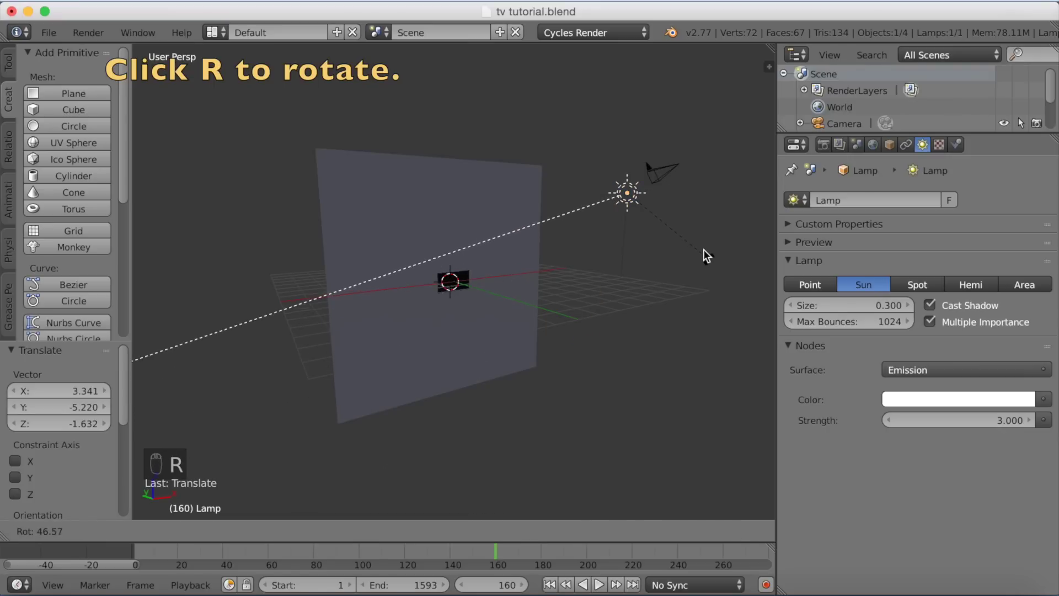
pyautogui.click(698, 233)
pyautogui.moveTo(698, 232); pyautogui.dragTo(615, 294, button='middle')
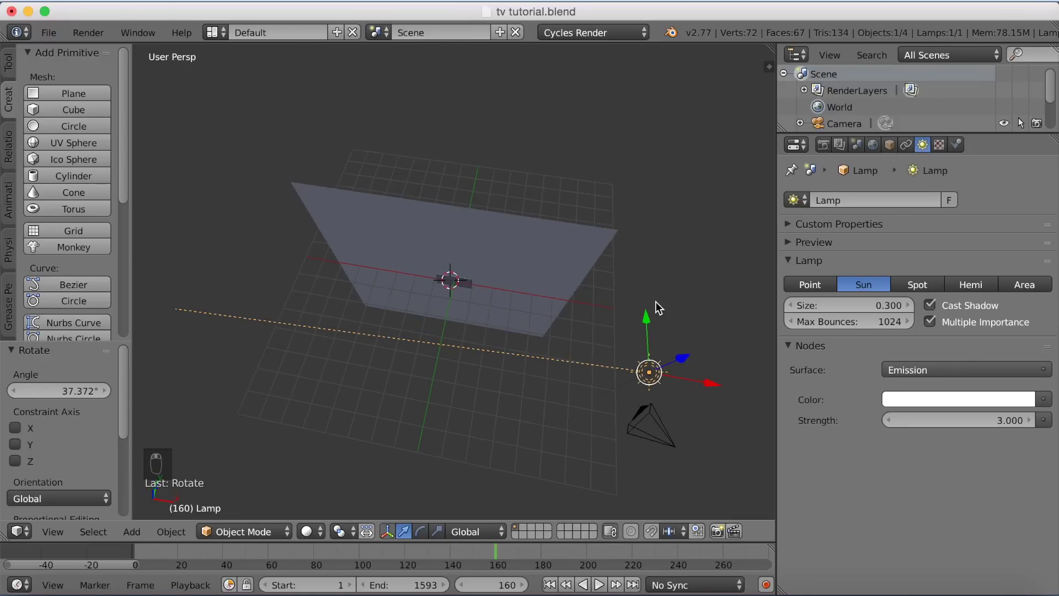
pyautogui.press('g')
pyautogui.click(622, 415)
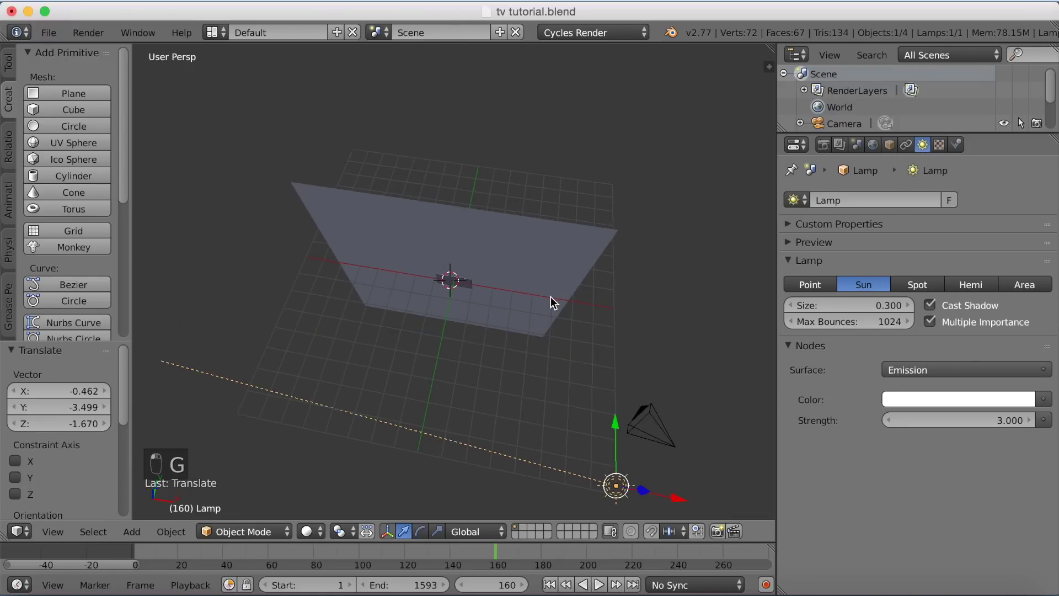
pyautogui.press('r')
pyautogui.click(688, 279)
pyautogui.moveTo(688, 279); pyautogui.dragTo(617, 332, button='middle')
pyautogui.scroll(5, 507, 319)
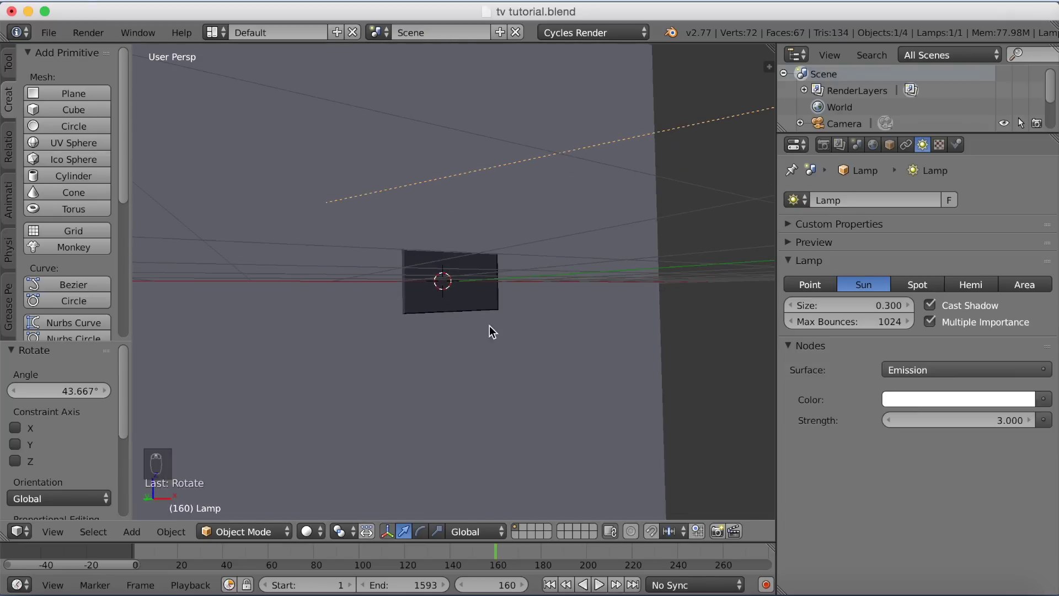
# Step: Switch the viewport to Rendered shading to preview the Earth video on the TV
pyautogui.click(309, 533)
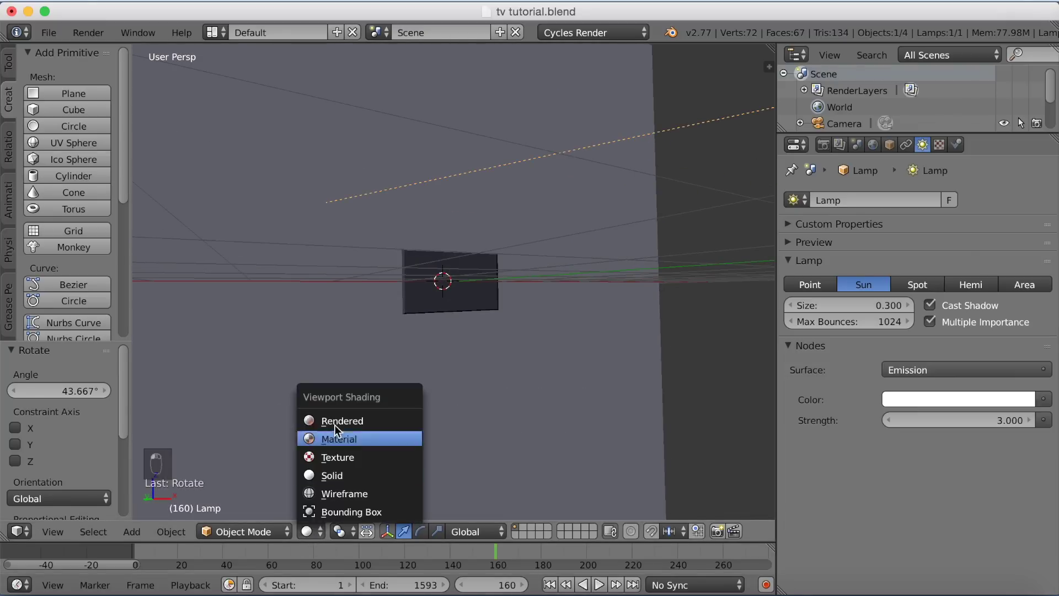
pyautogui.click(335, 418)
pyautogui.scroll(5, 520, 290)
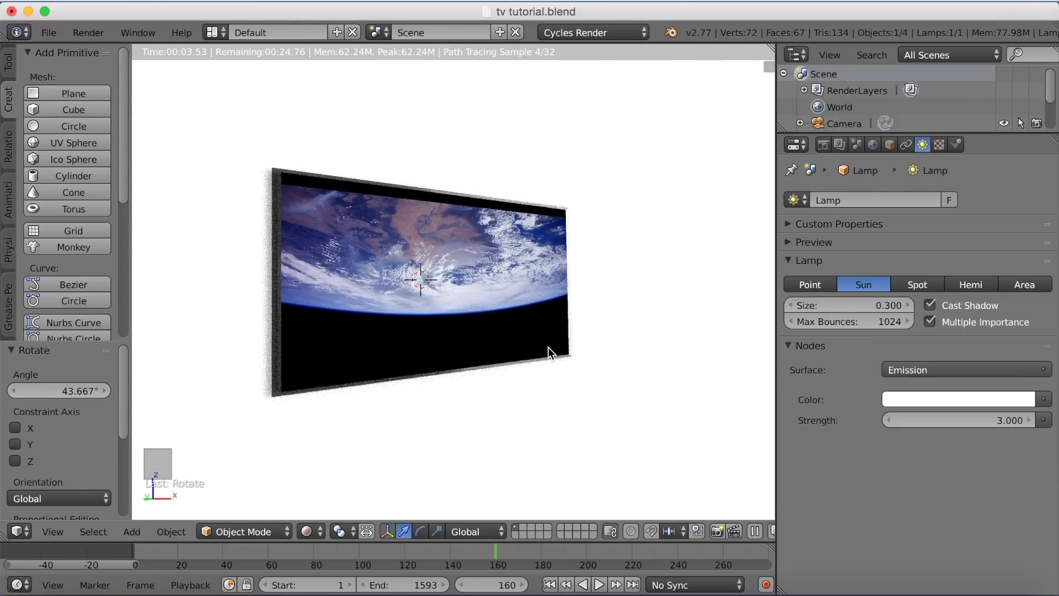
# Step: Give the backdrop plane a new material with roughness 0.317
pyautogui.rightClick(624, 325)
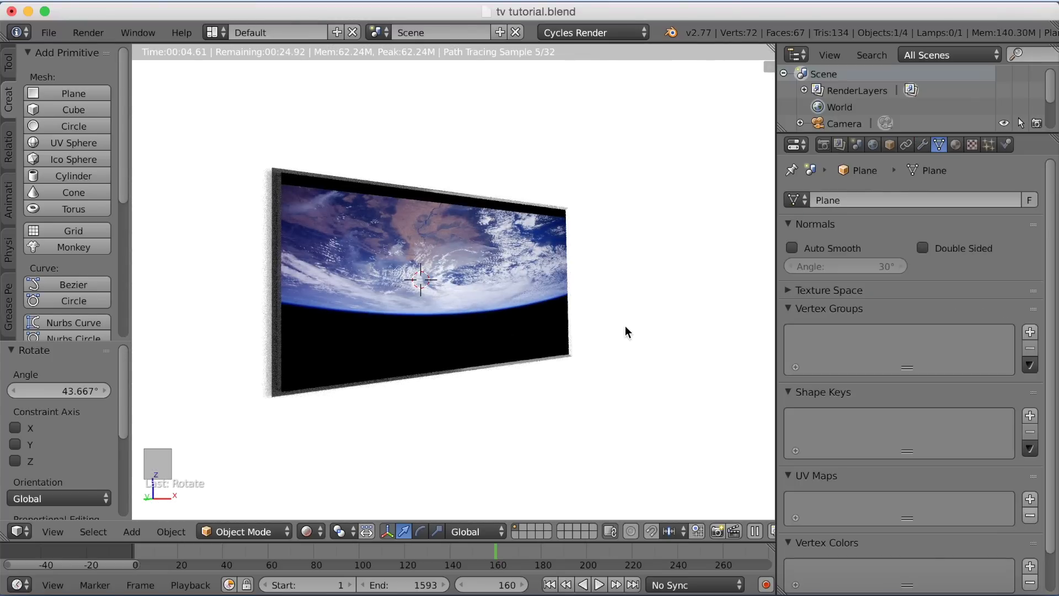
pyautogui.click(954, 144)
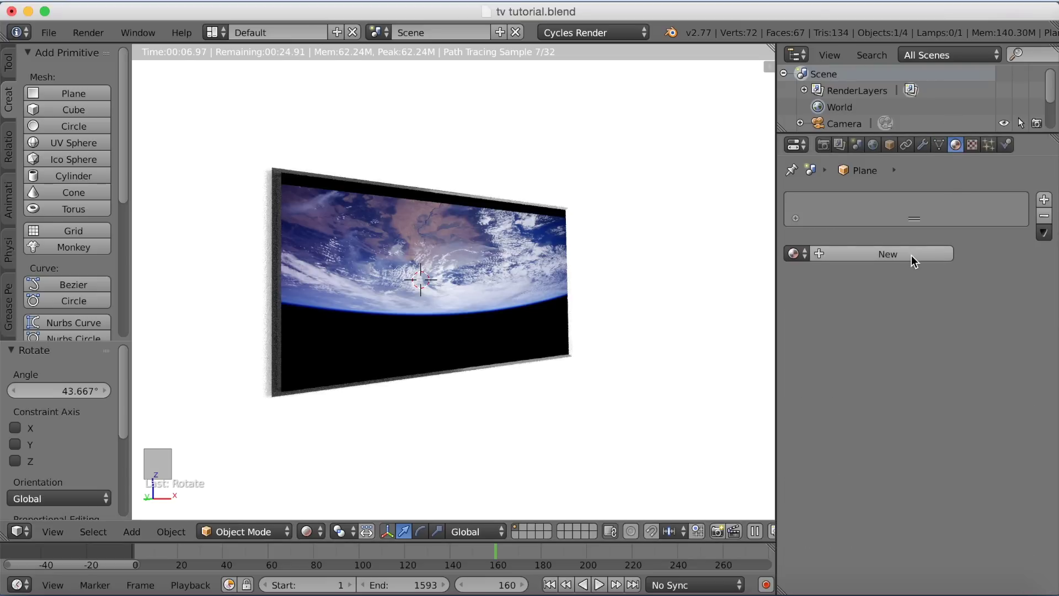
pyautogui.moveTo(648, 267); pyautogui.dragTo(642, 267, button='middle')
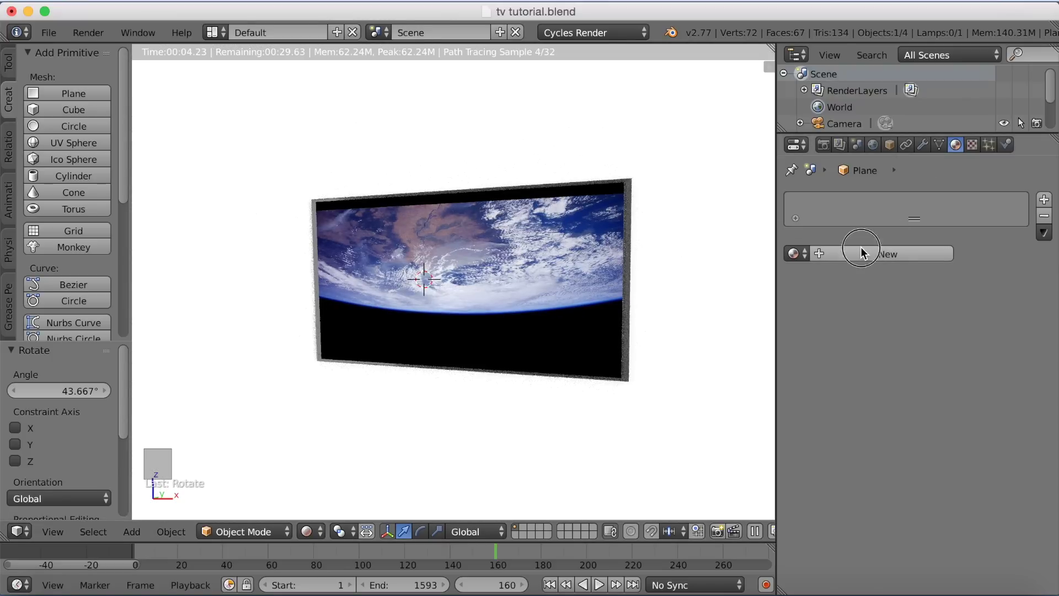
pyautogui.click(862, 252)
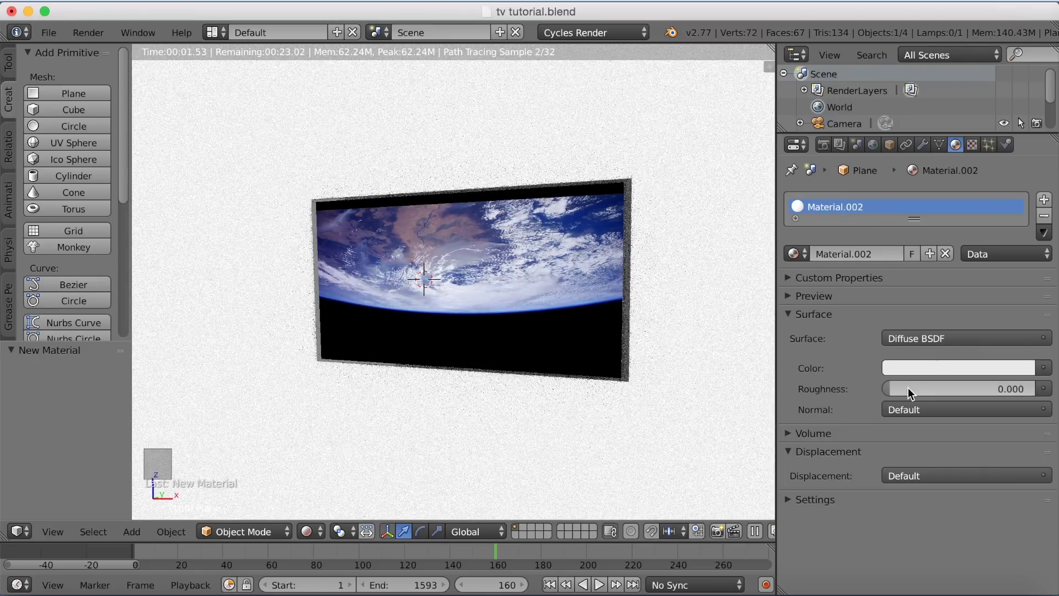
pyautogui.moveTo(904, 387); pyautogui.dragTo(954, 388)
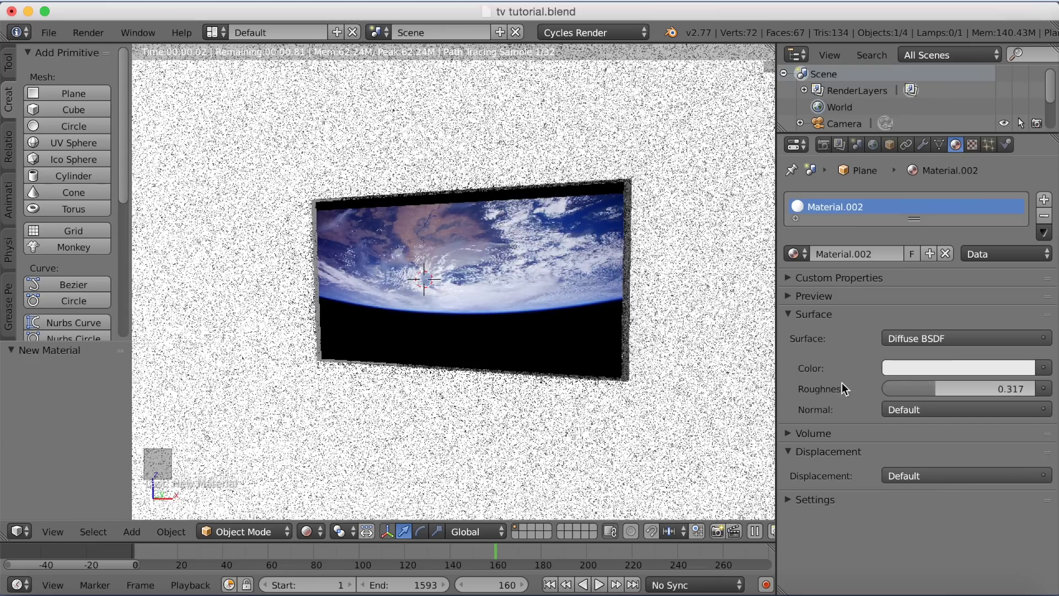
pyautogui.moveTo(938, 389); pyautogui.dragTo(941, 388)
# Step: Darken the backdrop plane's material colour to grey
pyautogui.moveTo(654, 323); pyautogui.dragTo(687, 328, button='middle')
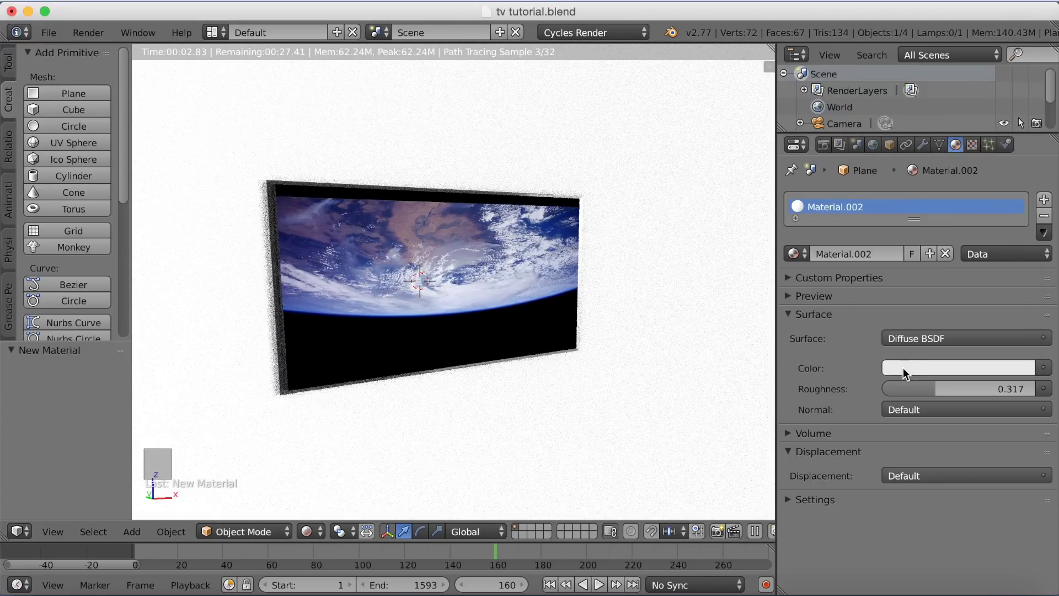
pyautogui.click(902, 368)
pyautogui.moveTo(1025, 150); pyautogui.dragTo(1024, 172)
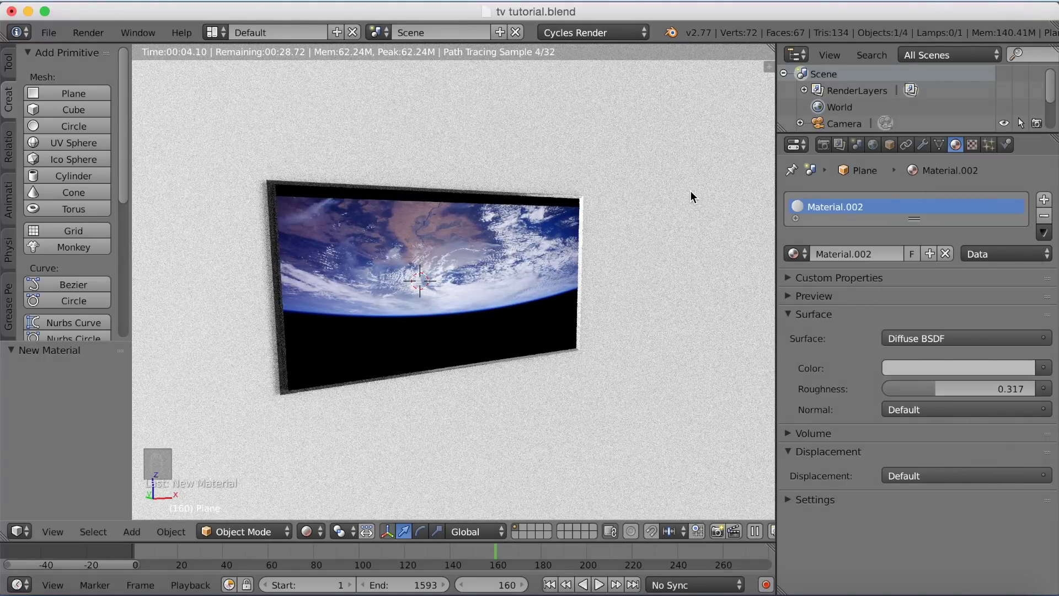
pyautogui.moveTo(689, 190); pyautogui.dragTo(654, 197, button='middle')
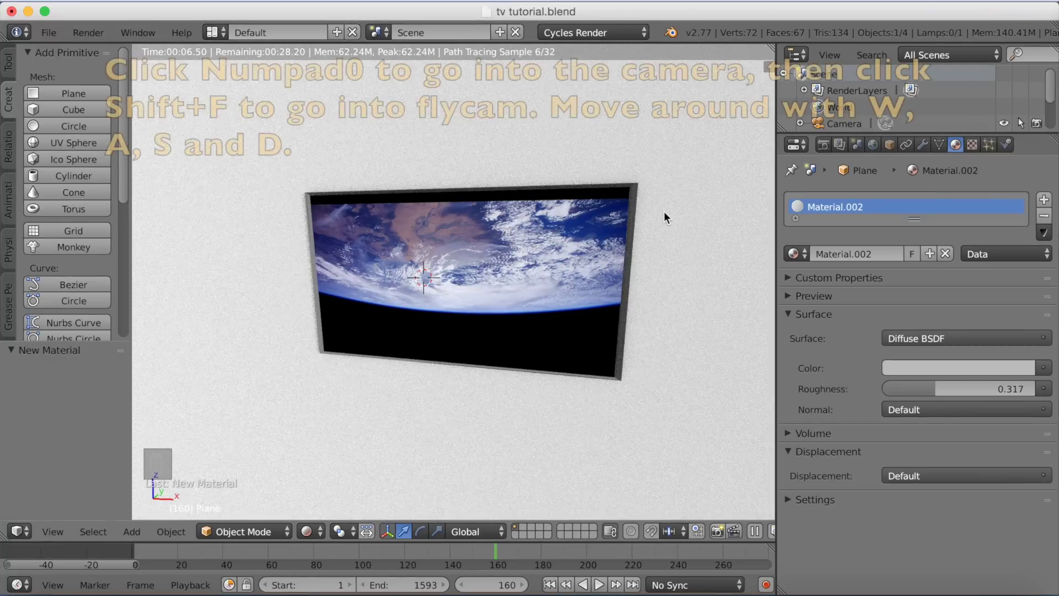
# Step: Fly the scene camera so the Earth TV sits centred in its frame
pyautogui.press('KP_0')
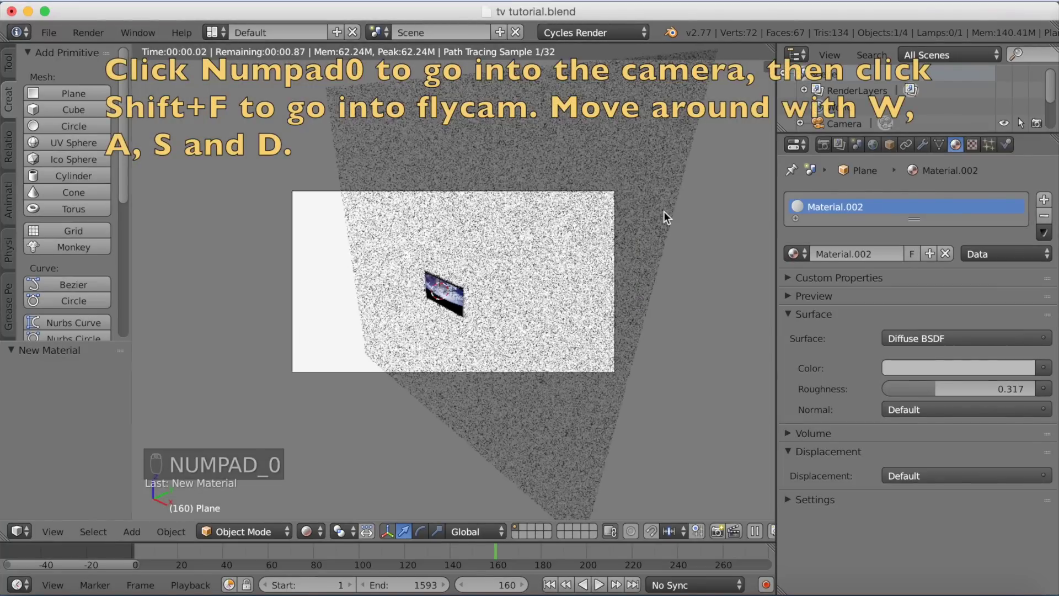
pyautogui.rightClick(482, 372)
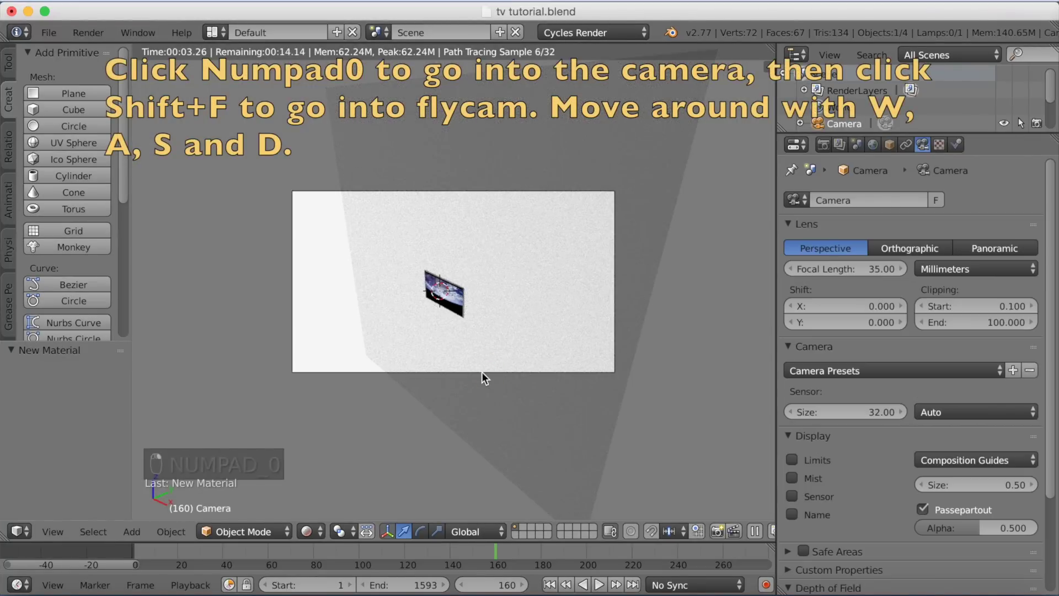
pyautogui.hotkey('shift', 'f')
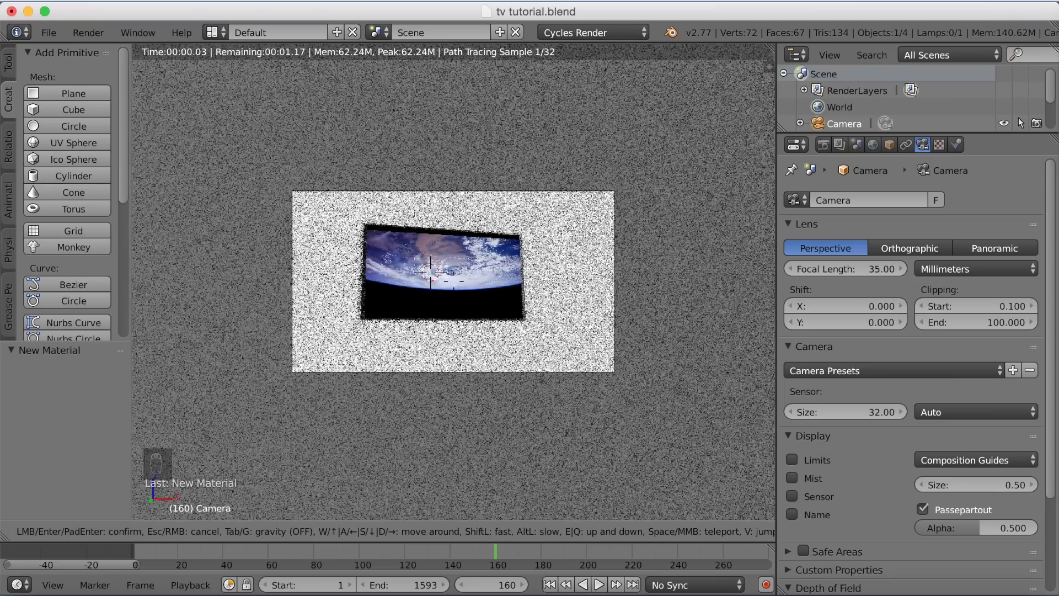
pyautogui.click(465, 315)
pyautogui.press('Home')
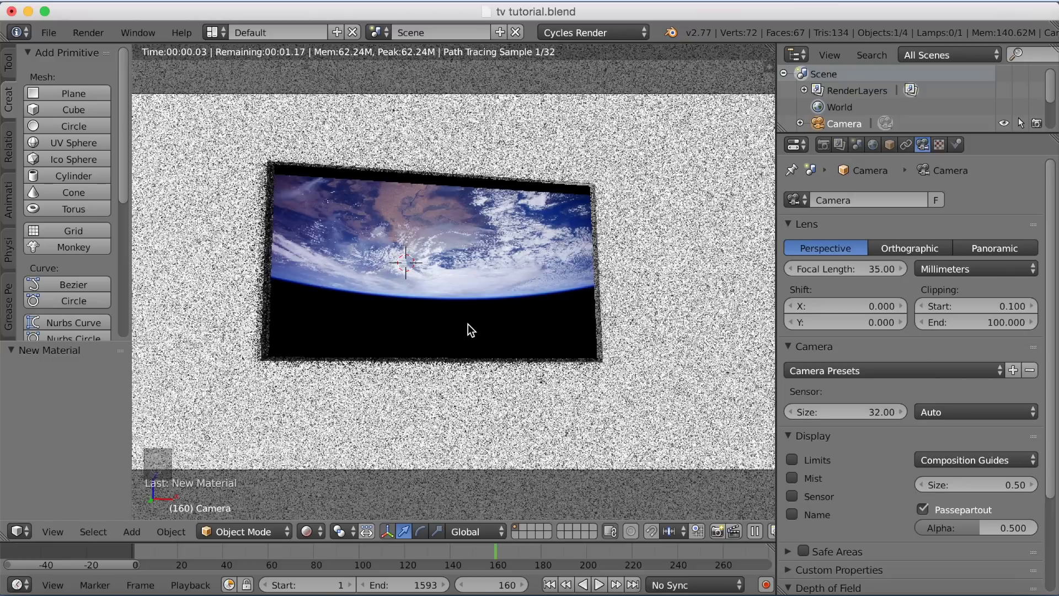
pyautogui.scroll(-2, 487, 370)
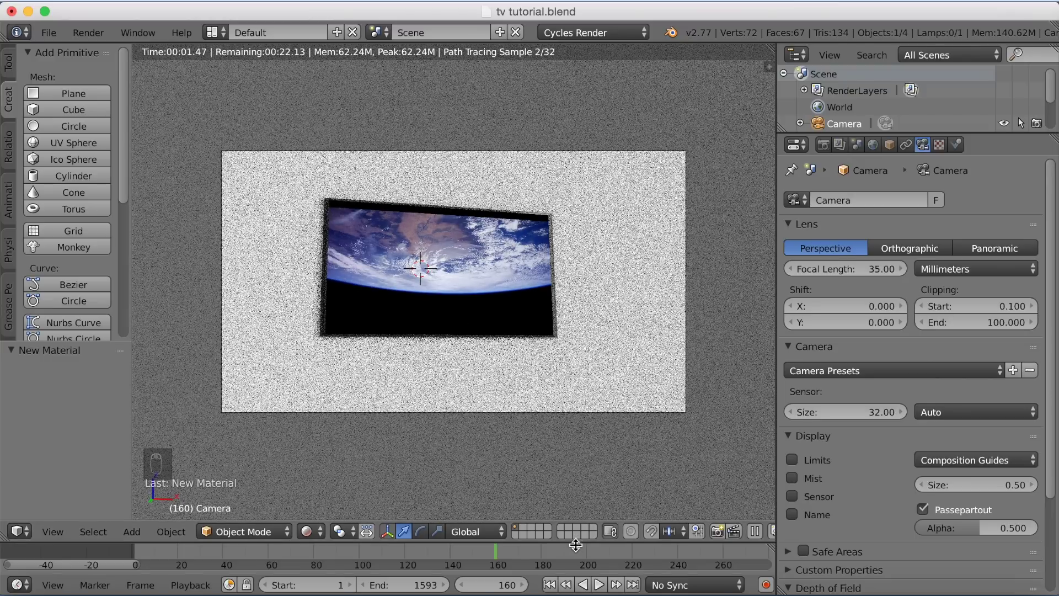
pyautogui.scroll(-3, 517, 558)
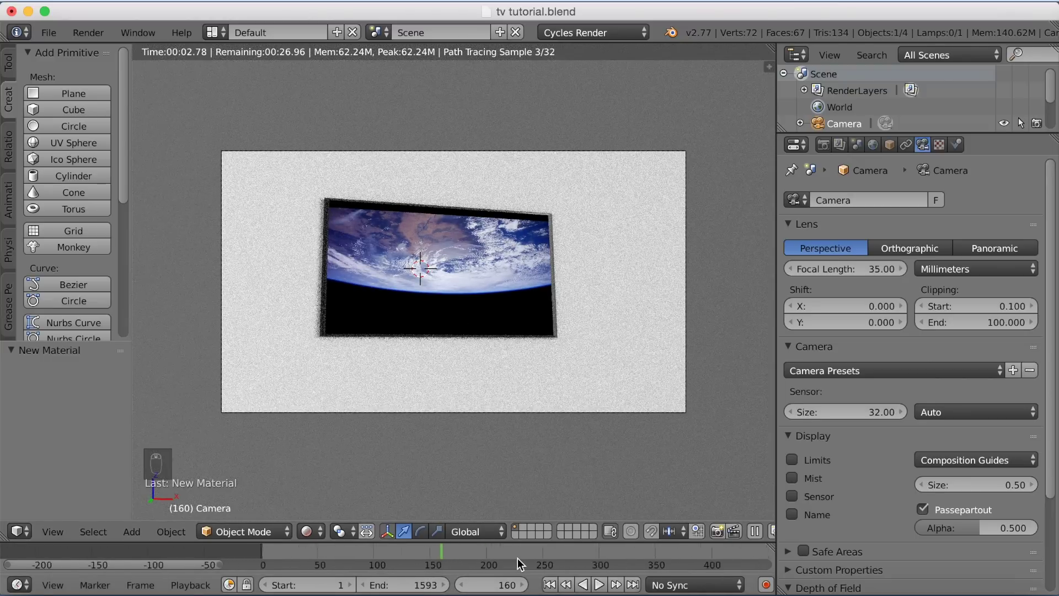
# Step: Play the animation briefly, then set the timeline to frame 616 and view through the camera
pyautogui.click(520, 551)
pyautogui.hotkey('alt', 'a')
pyautogui.hotkey('alt', 'a')
pyautogui.click(618, 556)
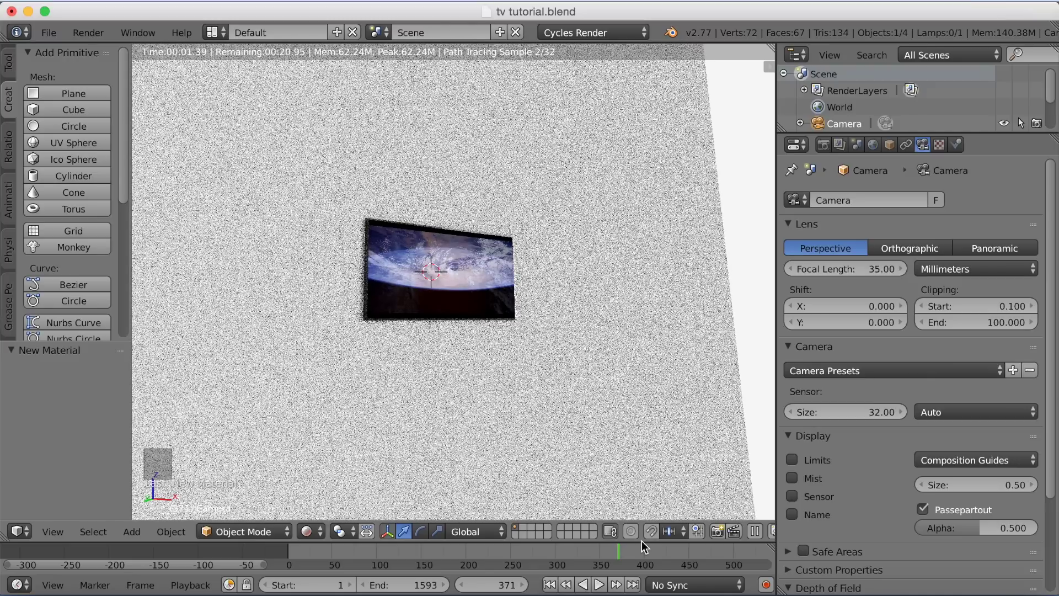
pyautogui.scroll(-3, 649, 551)
pyautogui.click(648, 550)
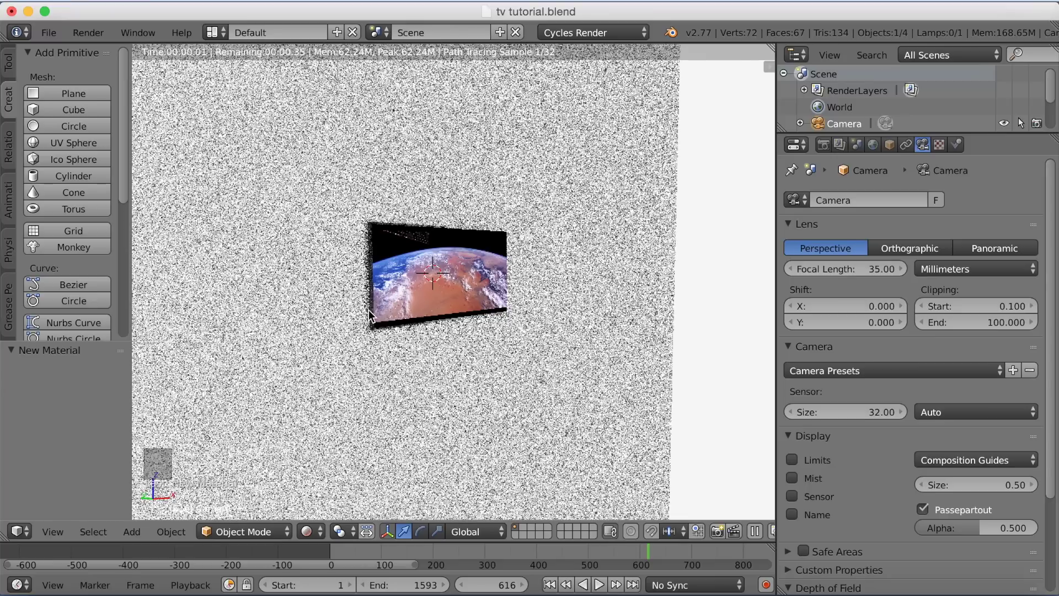
pyautogui.press('KP_0')
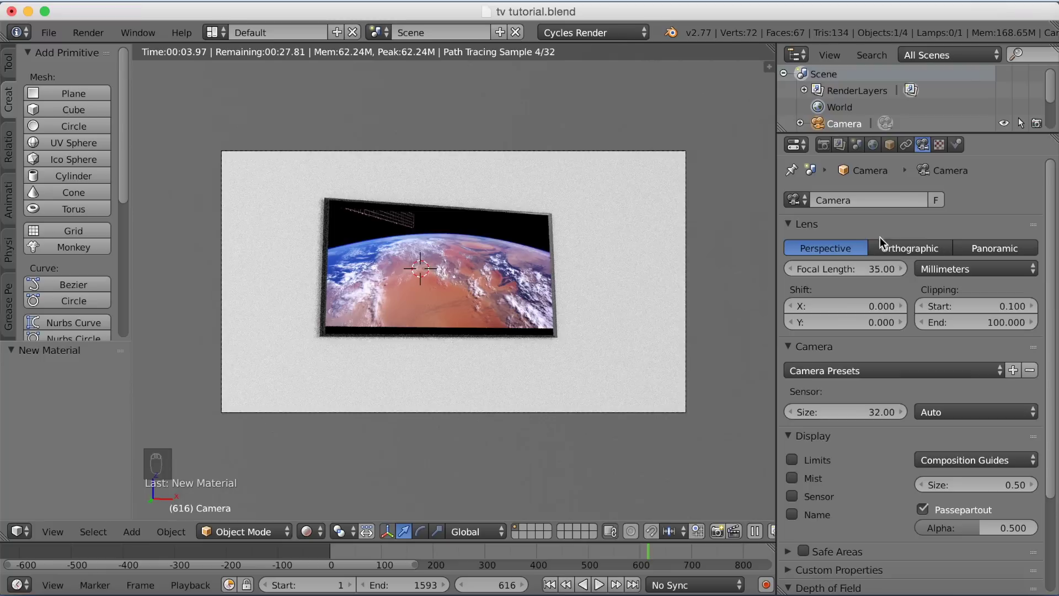
# Step: Set the render resolution percentage to 100%
pyautogui.click(825, 149)
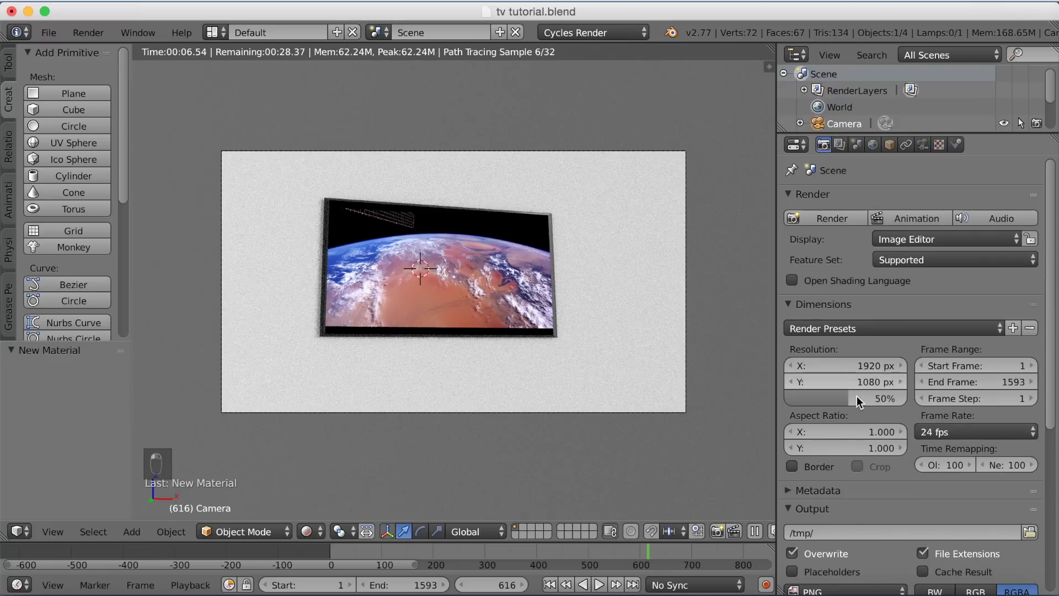
pyautogui.click(852, 396)
pyautogui.write('100')
pyautogui.press('Return')
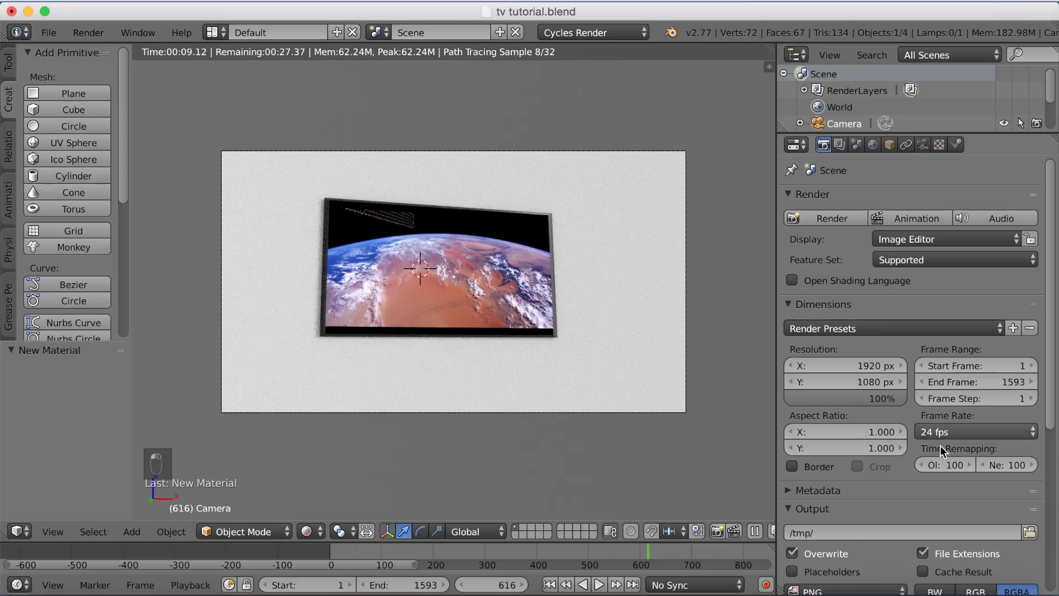
# Step: Open the file browser for the render output path
pyautogui.scroll(-5, 926, 441)
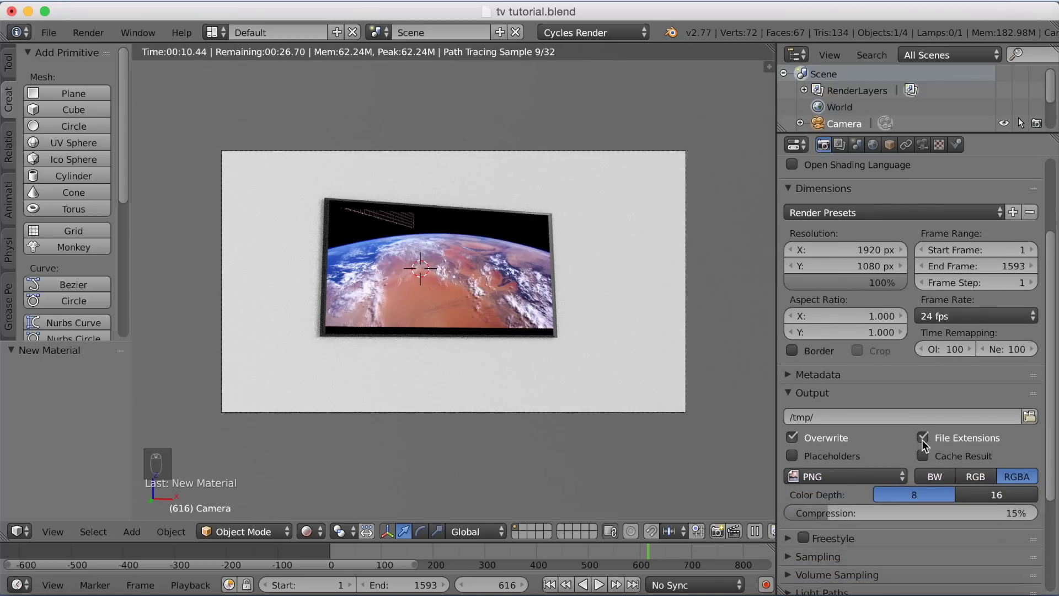
pyautogui.scroll(-3, 910, 435)
pyautogui.click(1029, 350)
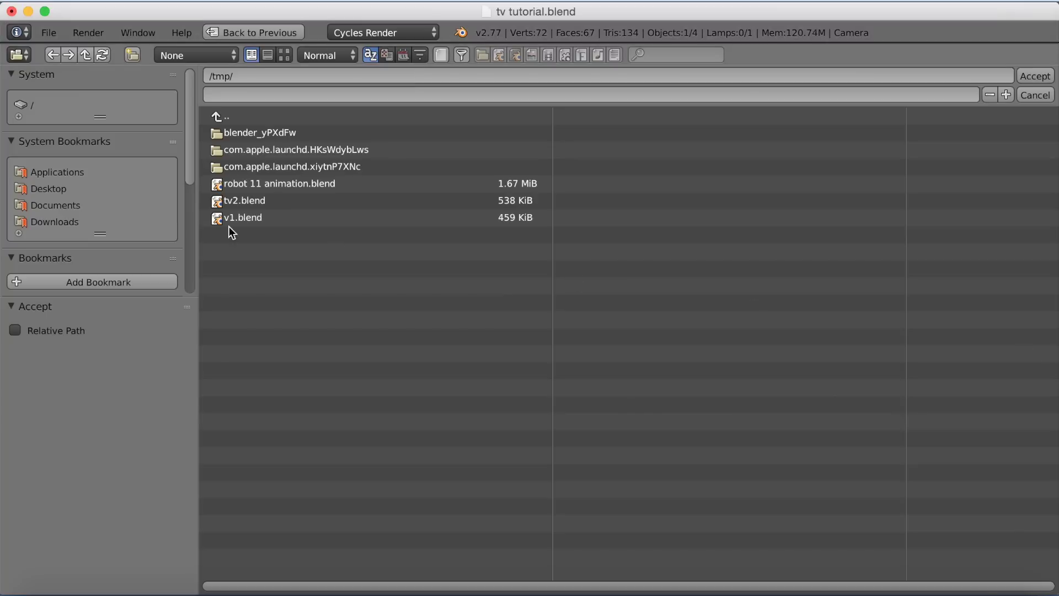
# Step: Save the render output as 'finished tv test' in the Desktop folder
pyautogui.click(48, 189)
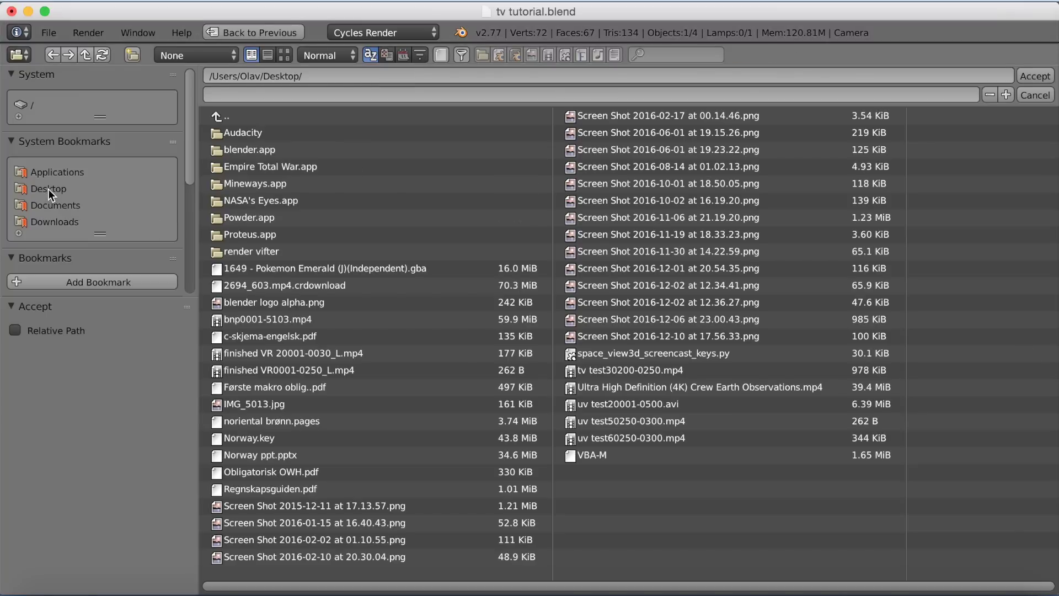
pyautogui.click(241, 92)
pyautogui.write('finished tv test')
pyautogui.press('Return')
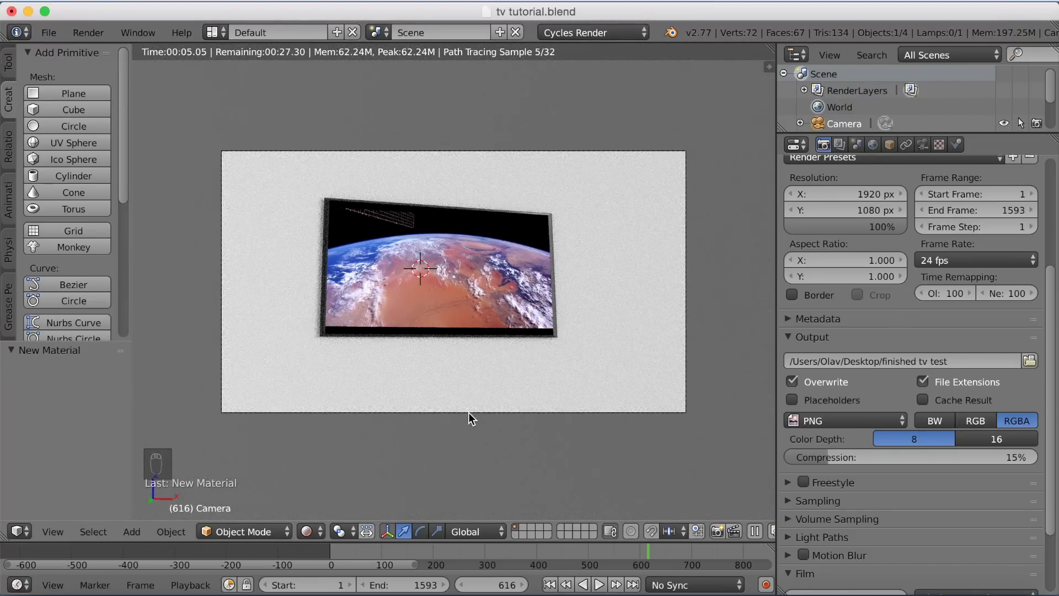
# Step: Change the output file format from PNG to QuickTime
pyautogui.click(862, 420)
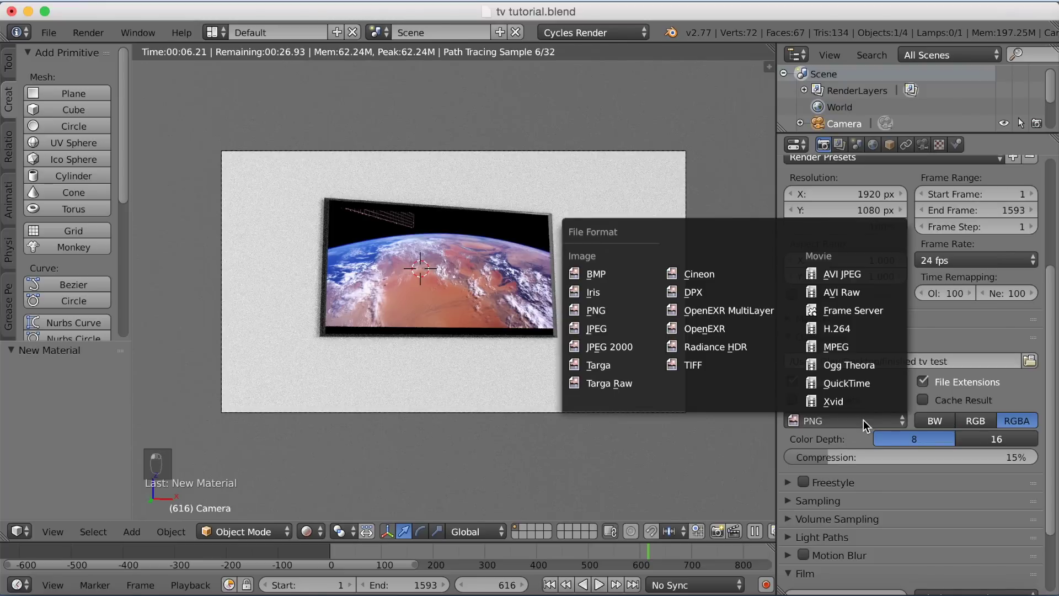
pyautogui.click(858, 382)
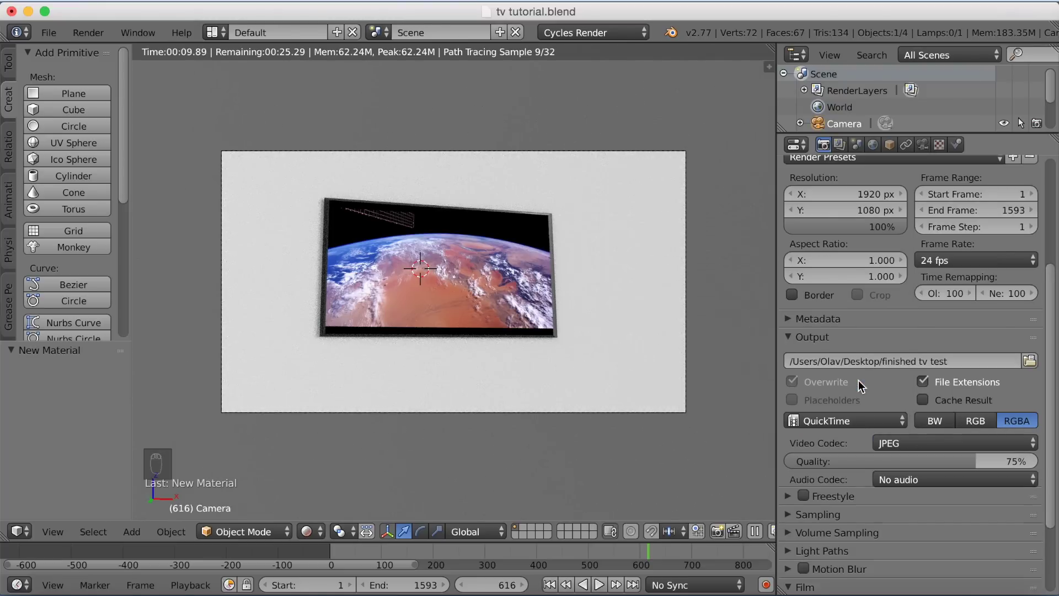
pyautogui.click(828, 423)
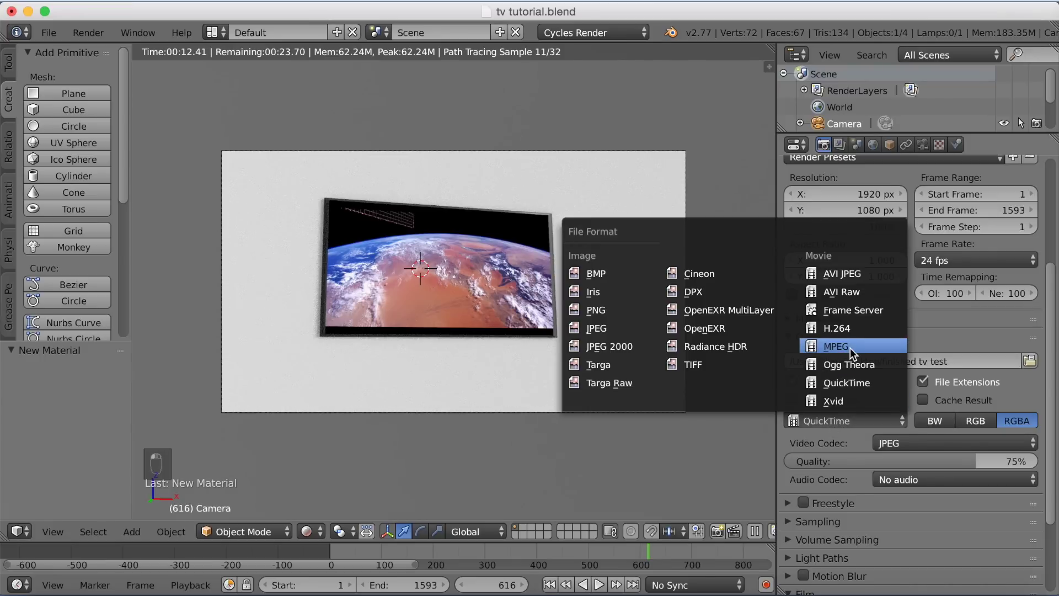
pyautogui.click(844, 384)
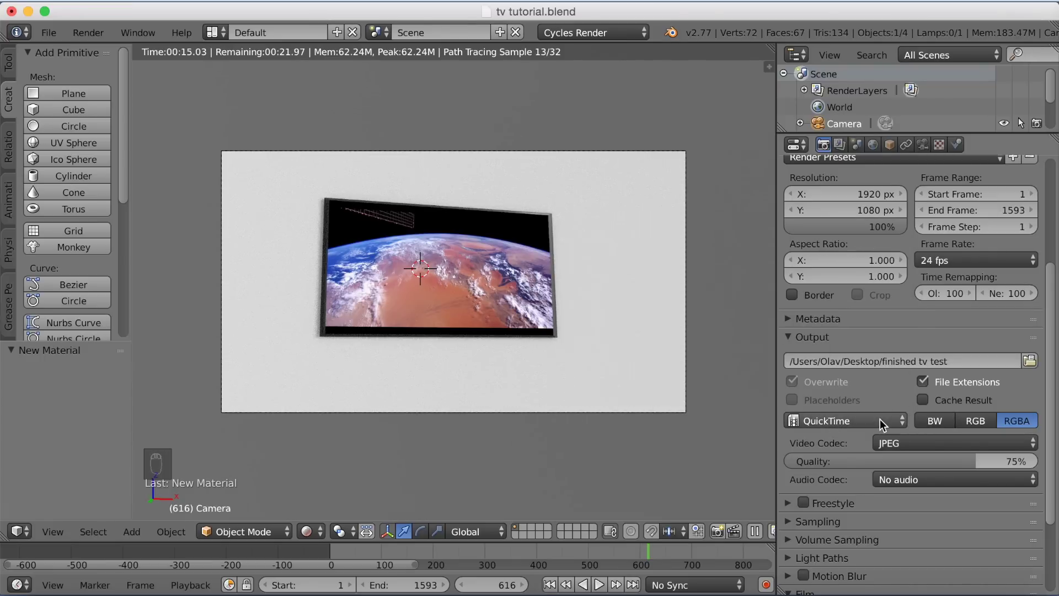
# Step: Set the QuickTime audio codec to AAC
pyautogui.scroll(-4, 851, 411)
pyautogui.scroll(-2, 842, 411)
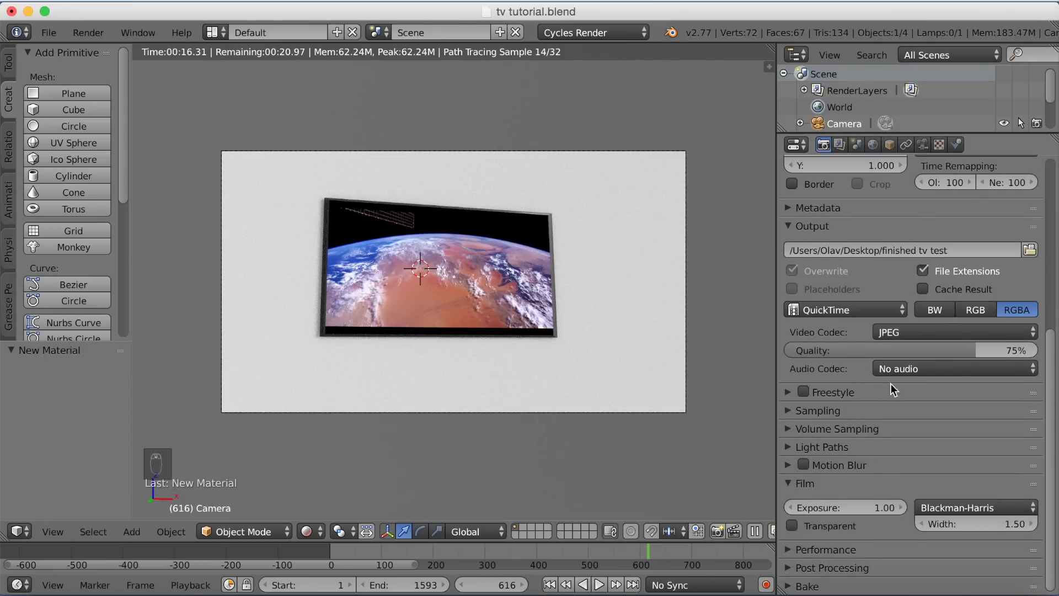
pyautogui.click(907, 368)
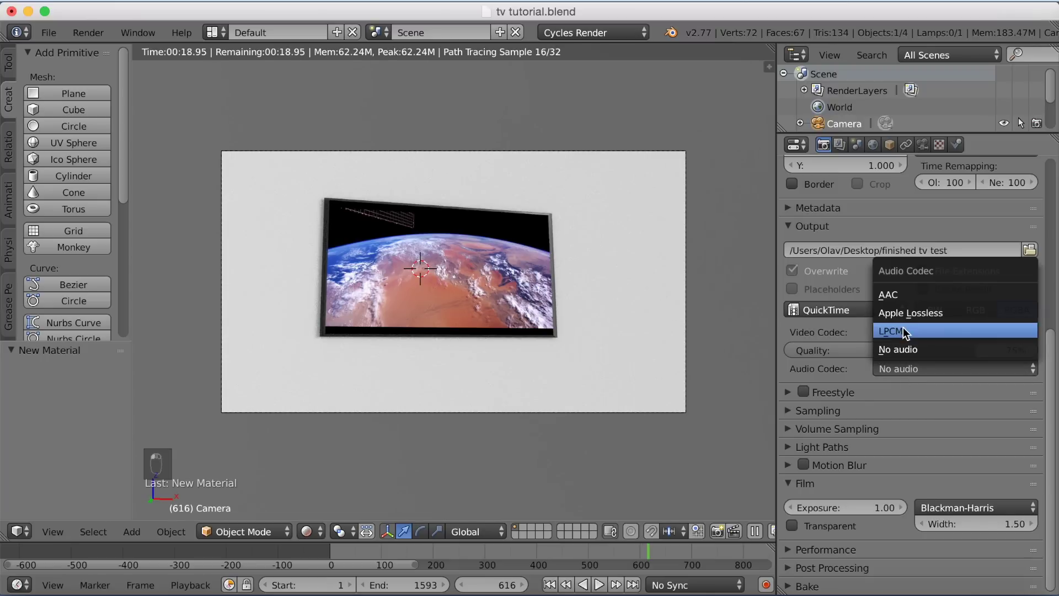
pyautogui.click(912, 294)
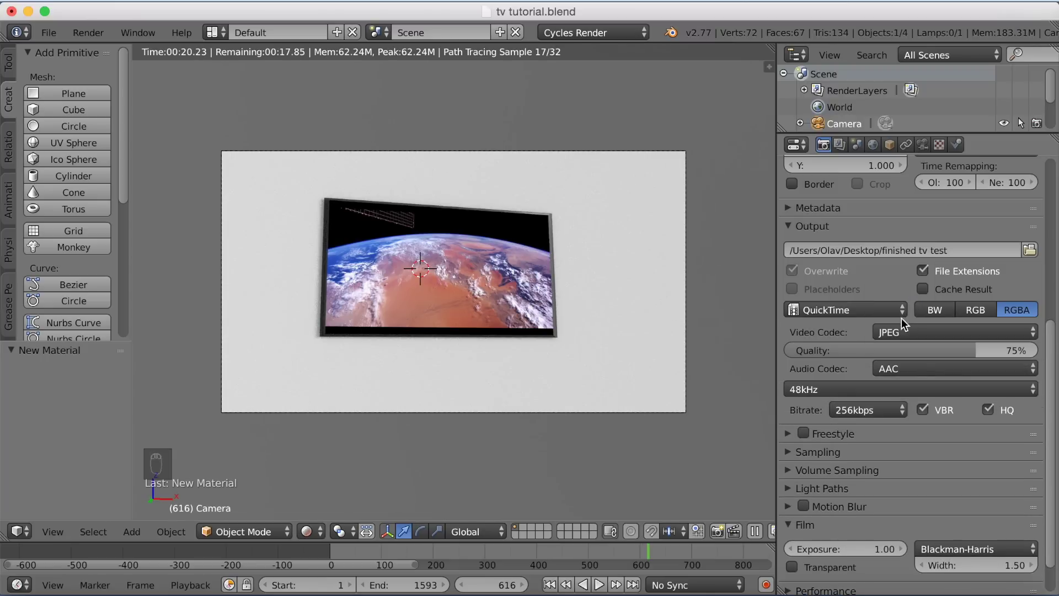
# Step: Expand the Sampling panel in the render settings
pyautogui.scroll(-2, 835, 370)
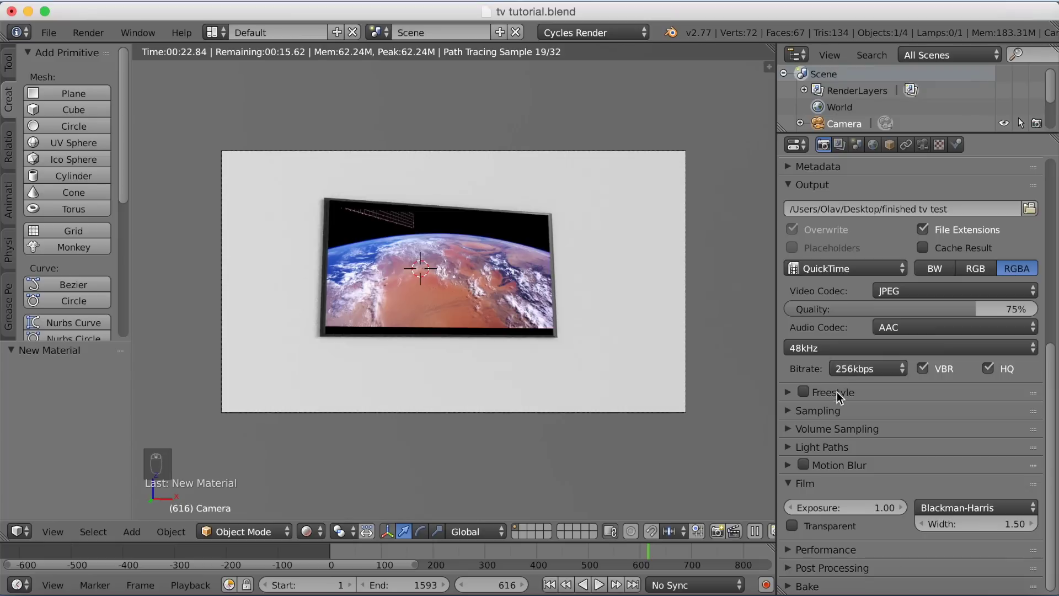
pyautogui.click(826, 409)
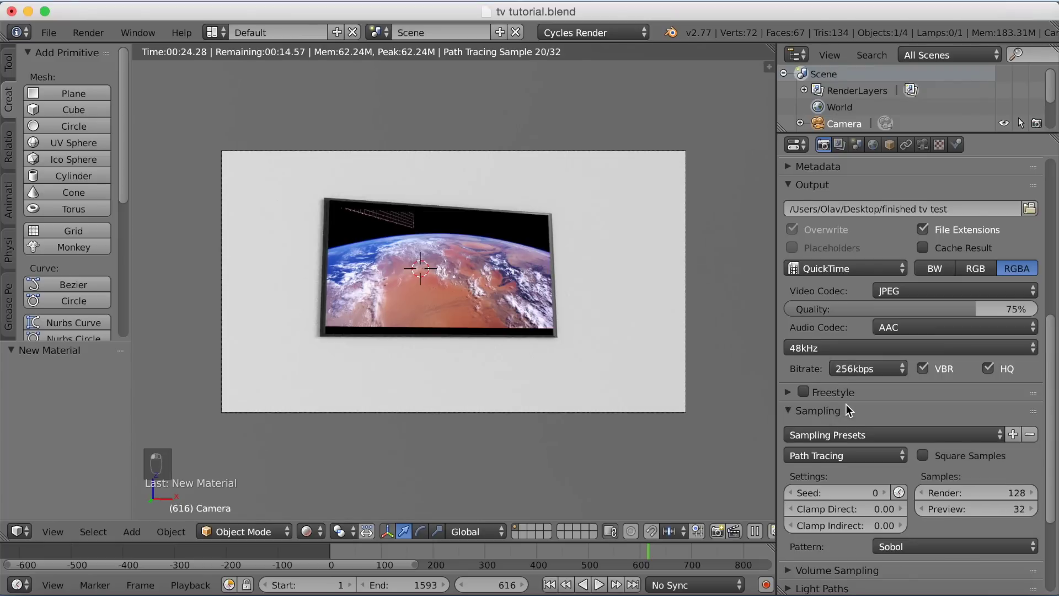
pyautogui.scroll(-4, 845, 403)
# Step: Set Cycles render samples to 200, leaving preview at 32
pyautogui.scroll(-1, 845, 404)
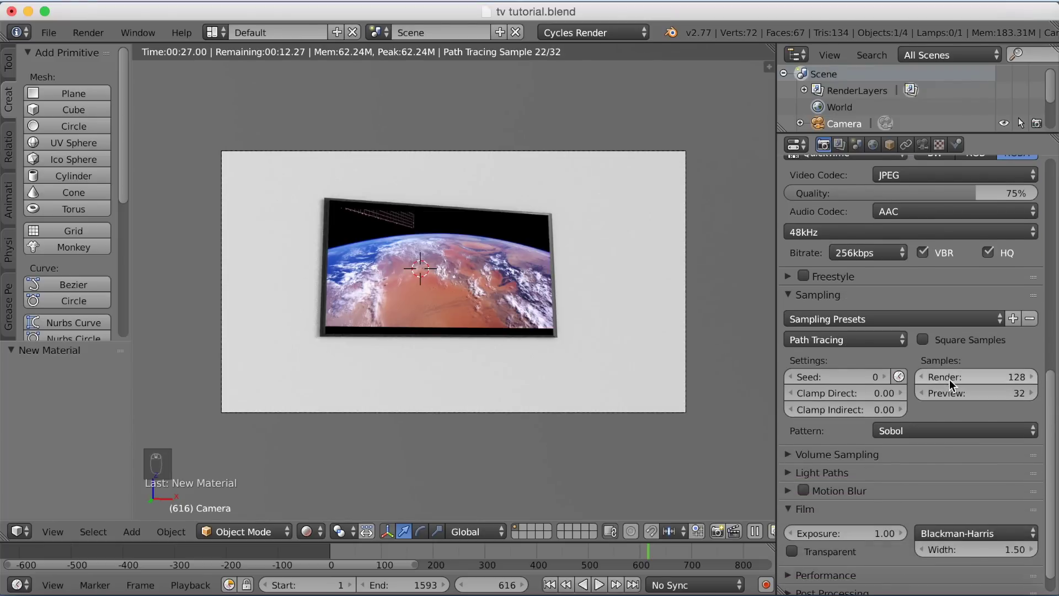
pyautogui.click(951, 376)
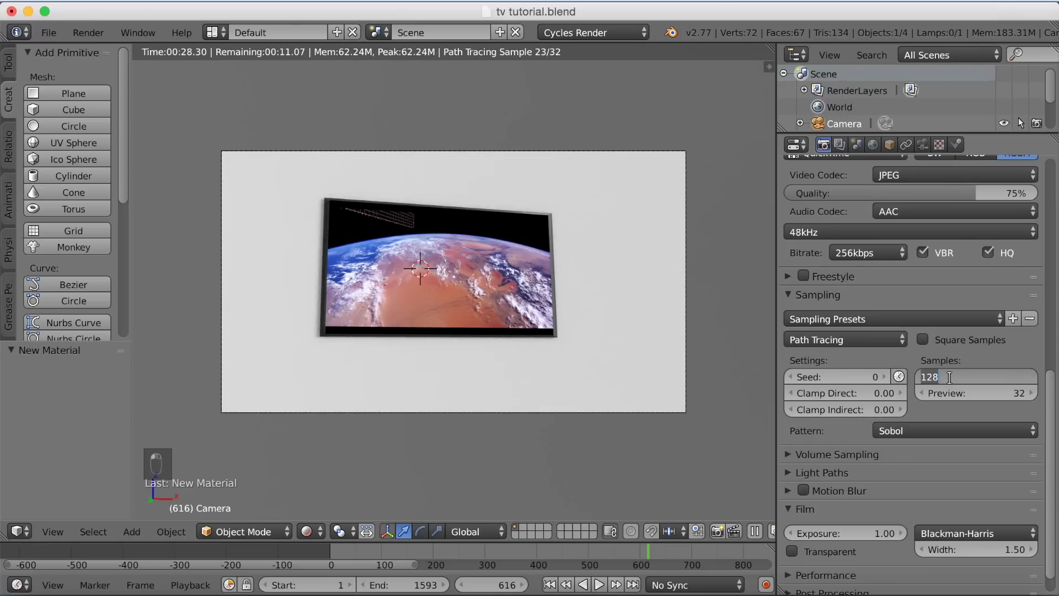
pyautogui.write('200')
pyautogui.press('Return')
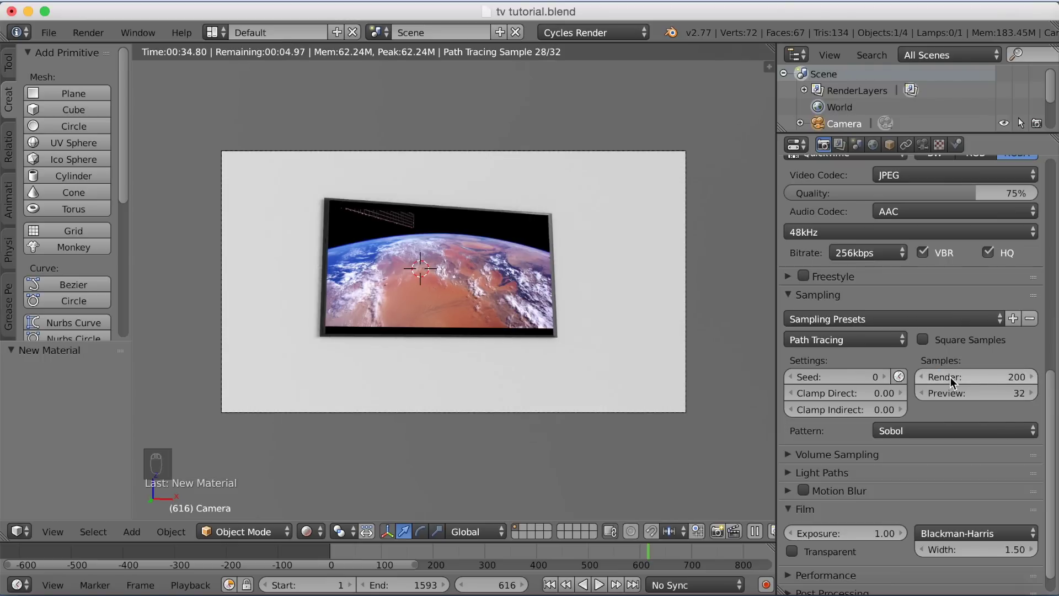
pyautogui.scroll(10, 950, 376)
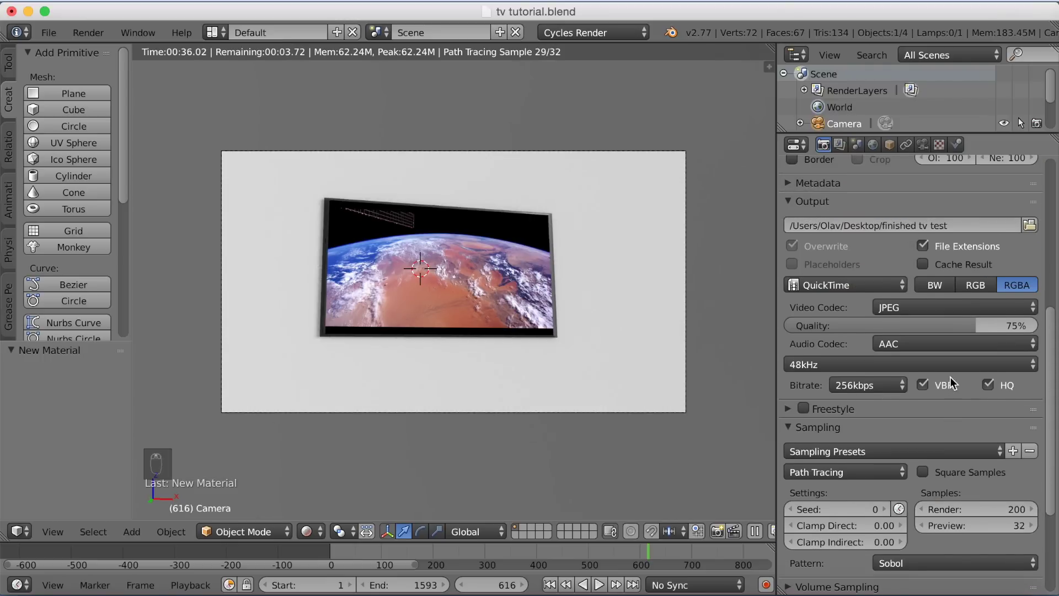
pyautogui.scroll(7, 949, 376)
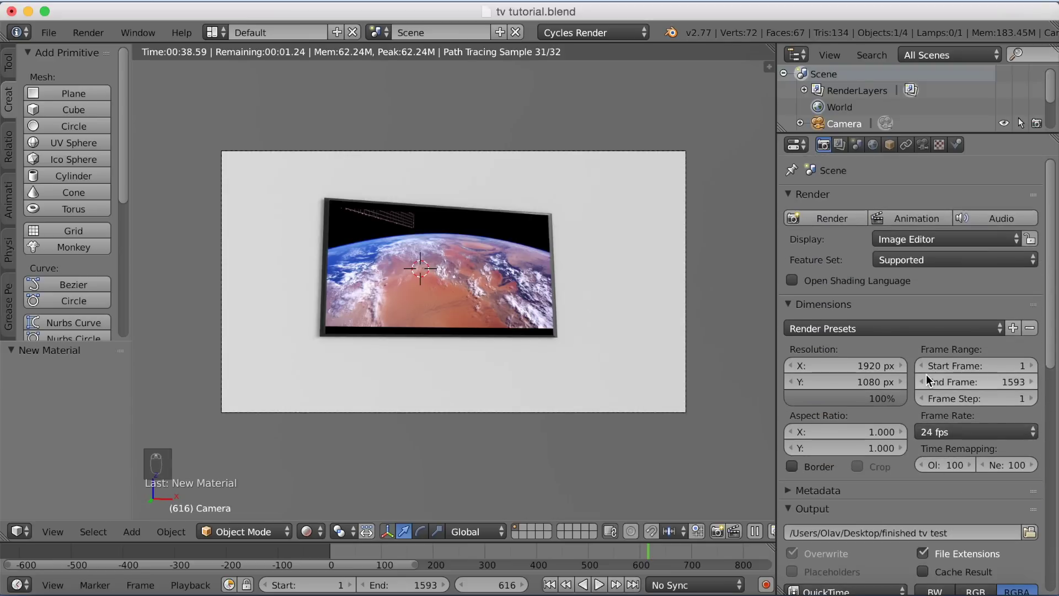
# Step: Switch to Solid shading and fly the camera to a new framing of the TV
pyautogui.rightClick(449, 410)
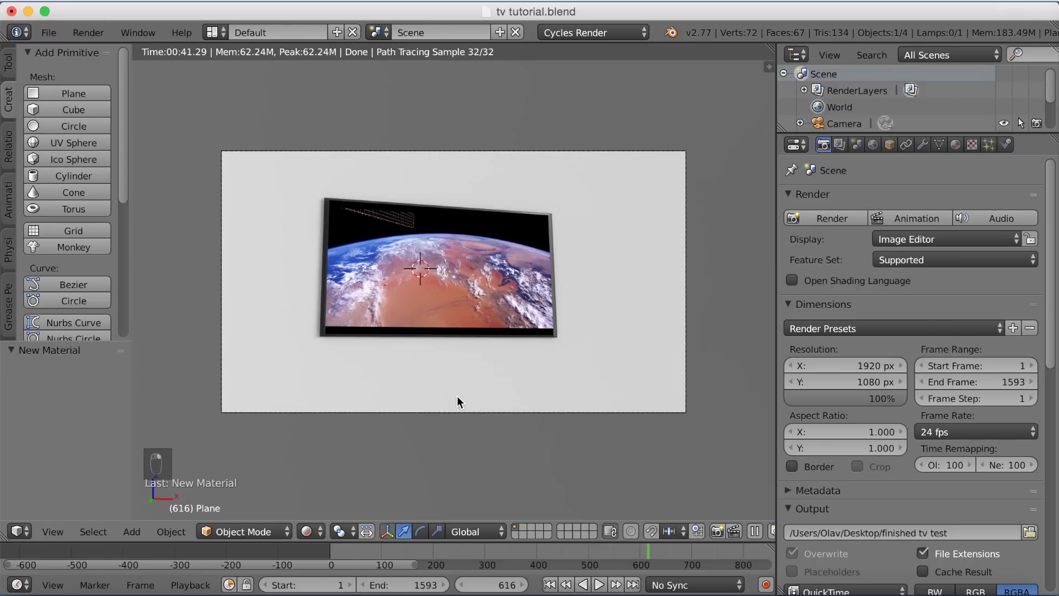
pyautogui.click(308, 528)
pyautogui.click(323, 469)
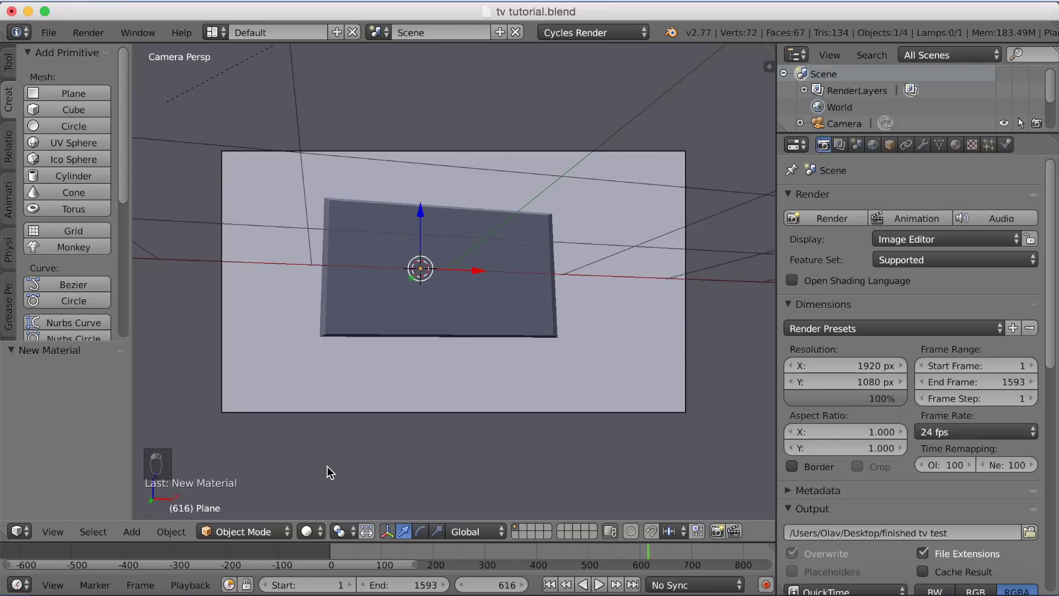
pyautogui.rightClick(389, 411)
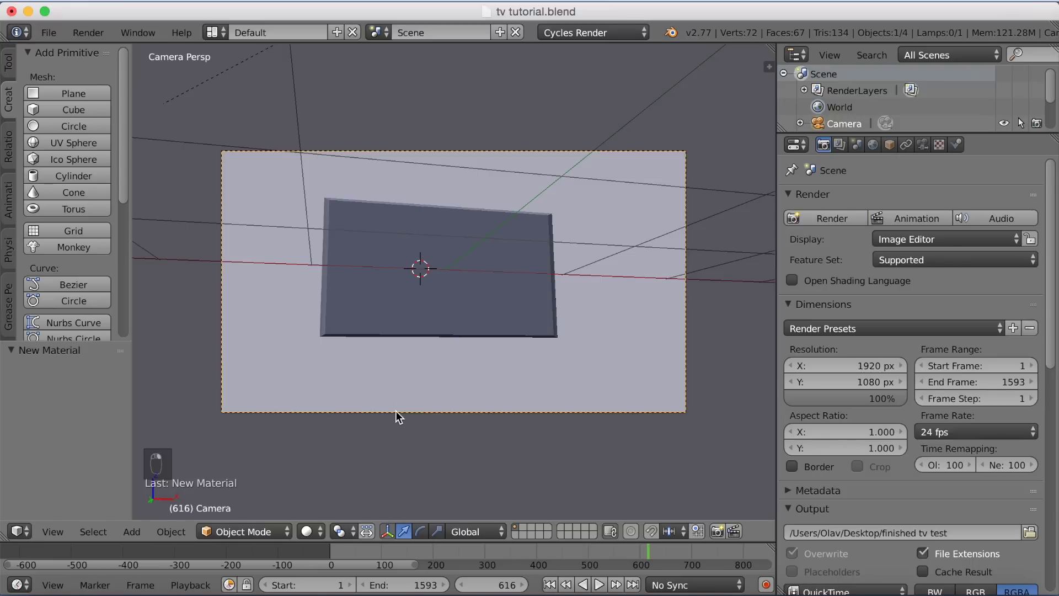
pyautogui.hotkey('shift', 'f')
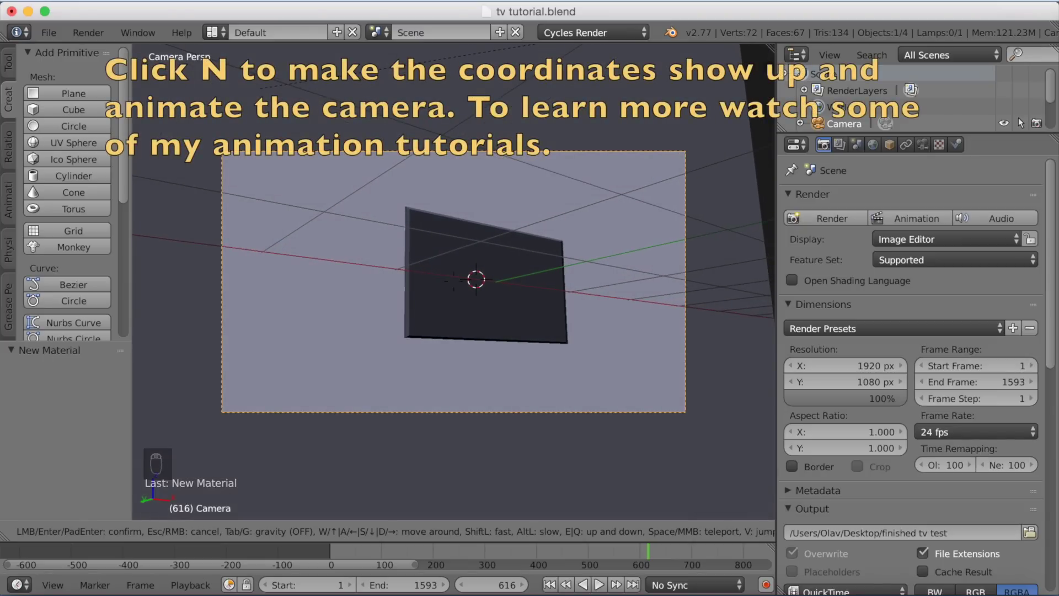
pyautogui.click(507, 280)
# Step: Show the transform sidebar and enter 900 as the end frame
pyautogui.press('n')
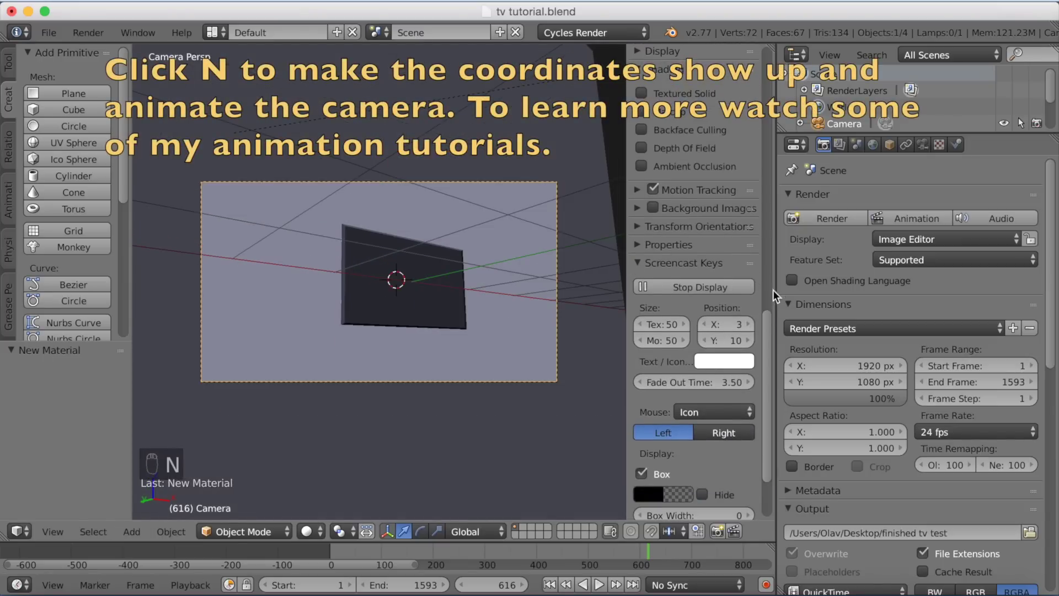
pyautogui.scroll(10, 769, 326)
pyautogui.write('900')
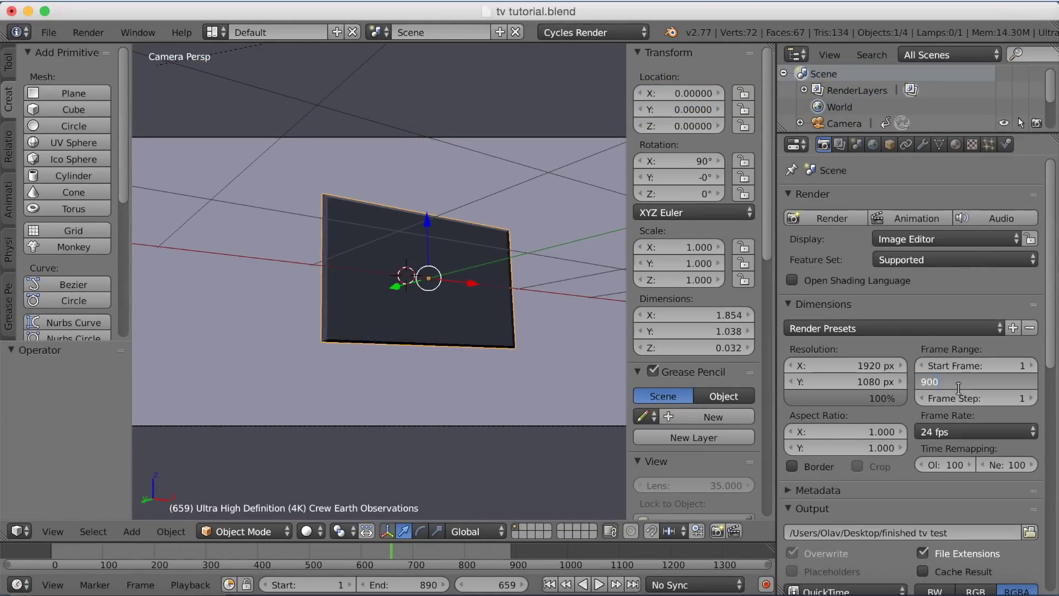
# Step: Confirm end frame 900 and rename the output to 'finished tv test tutorial'
pyautogui.press('Return')
pyautogui.click(961, 532)
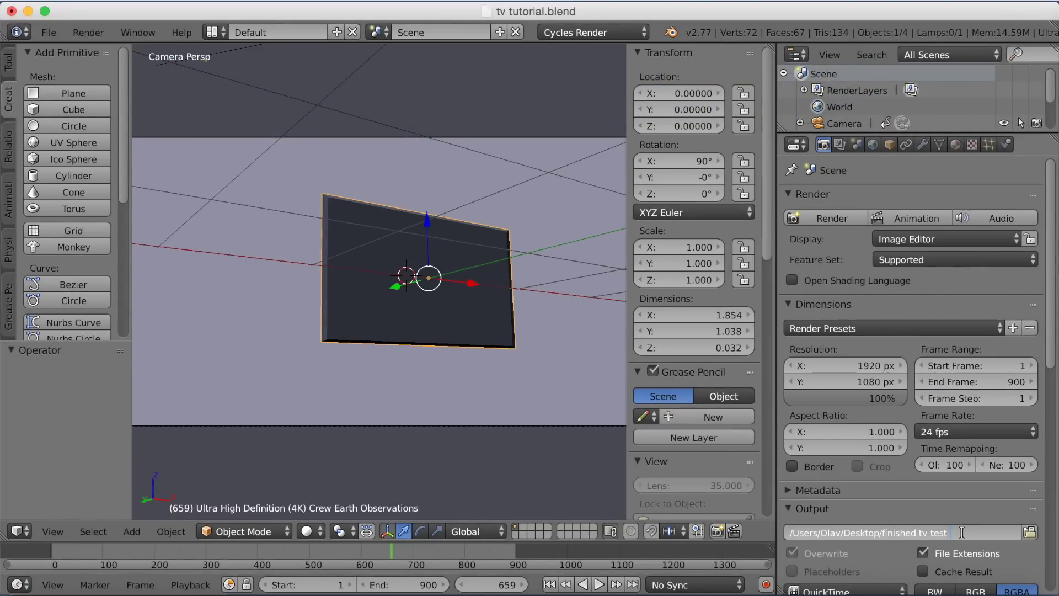
pyautogui.write('torial')
pyautogui.press('Return')
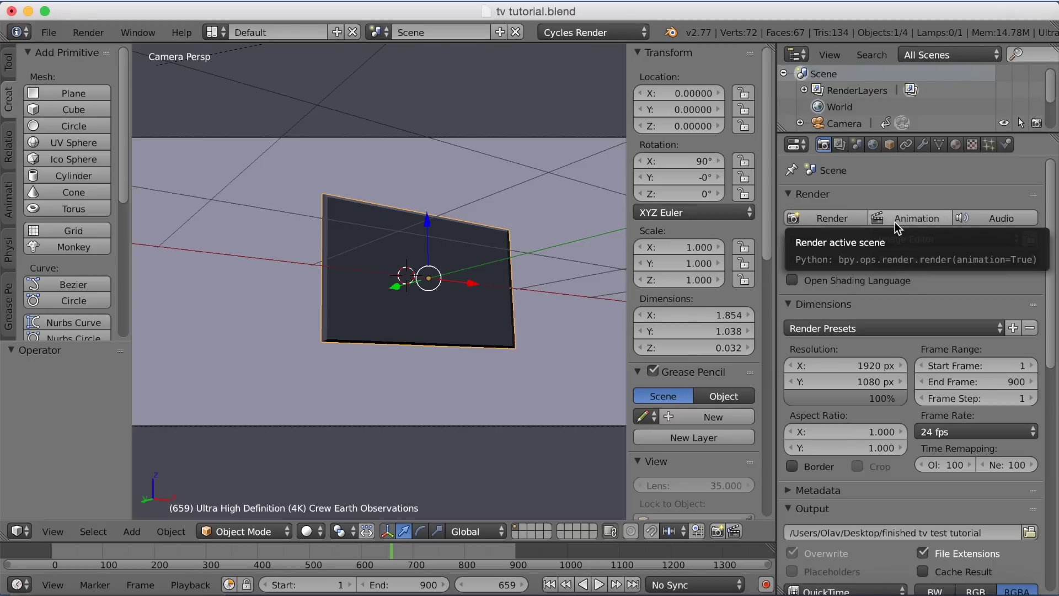
# Step: Start rendering the animation
pyautogui.scroll(-10, 906, 468)
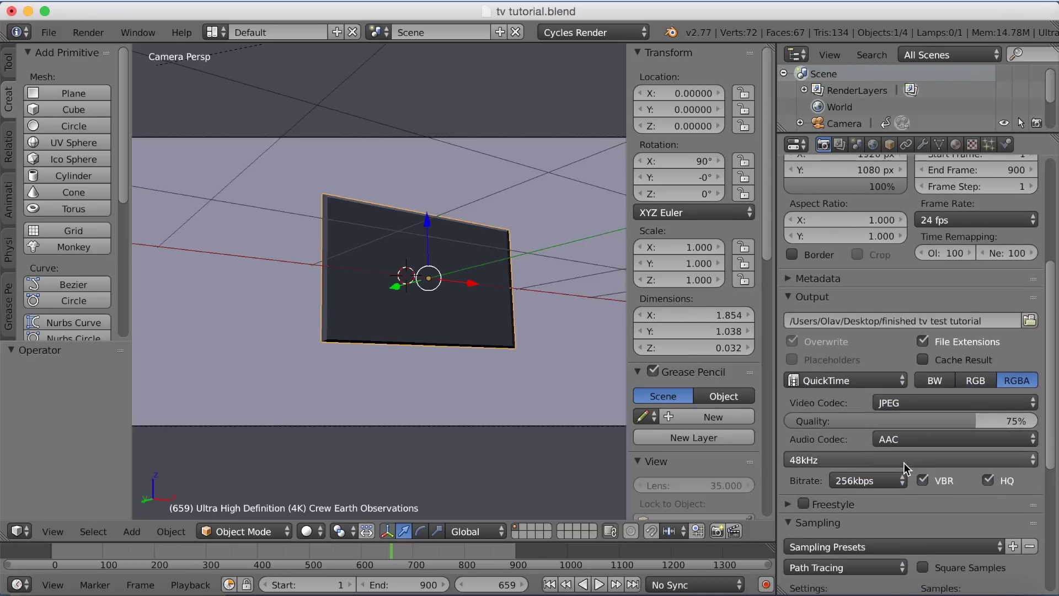
pyautogui.scroll(-8, 906, 467)
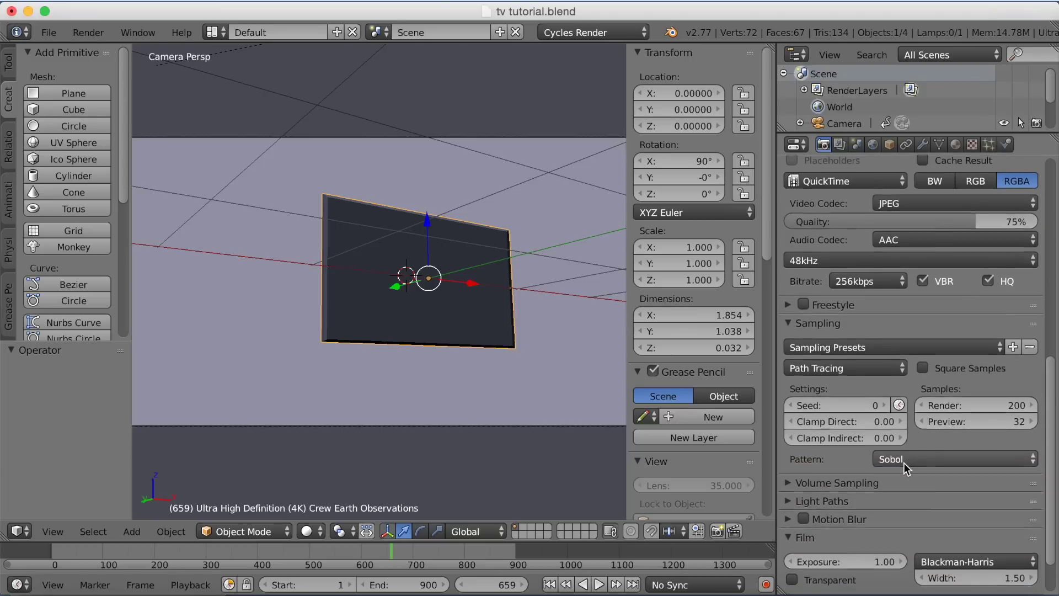
pyautogui.scroll(11, 906, 468)
pyautogui.scroll(8, 906, 467)
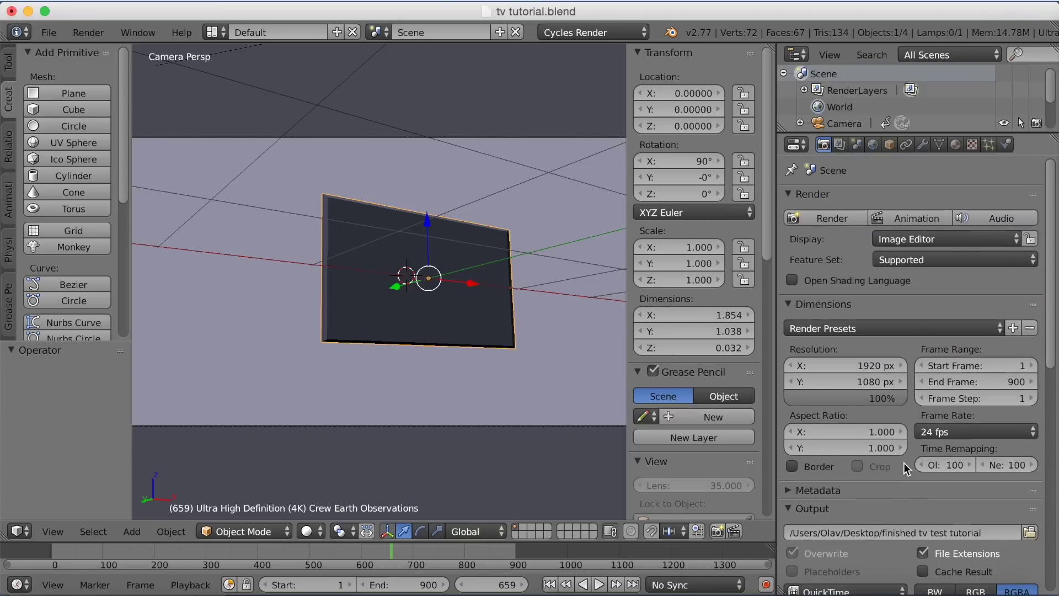
pyautogui.click(904, 219)
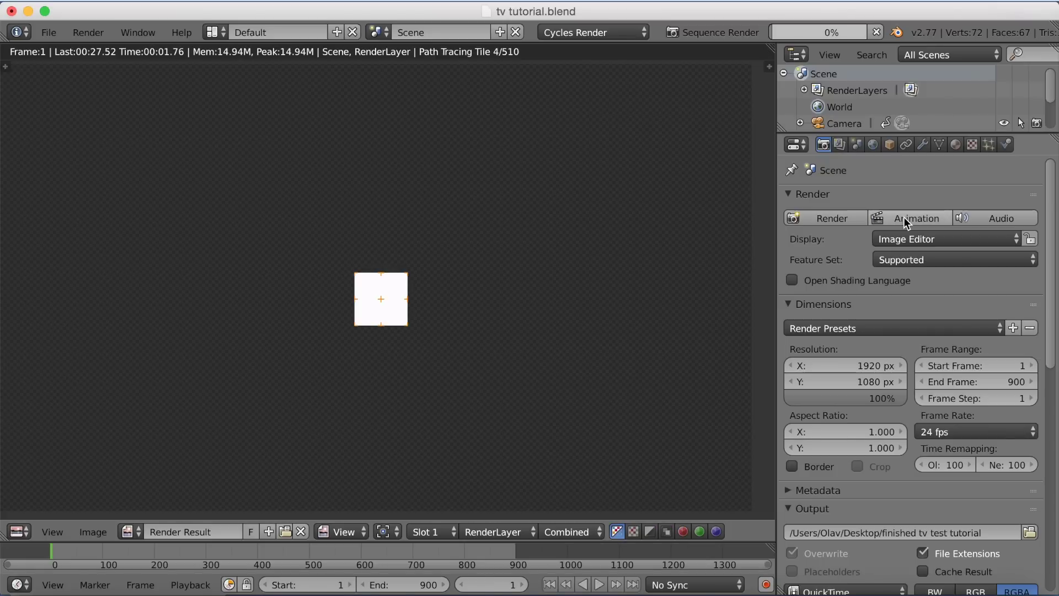